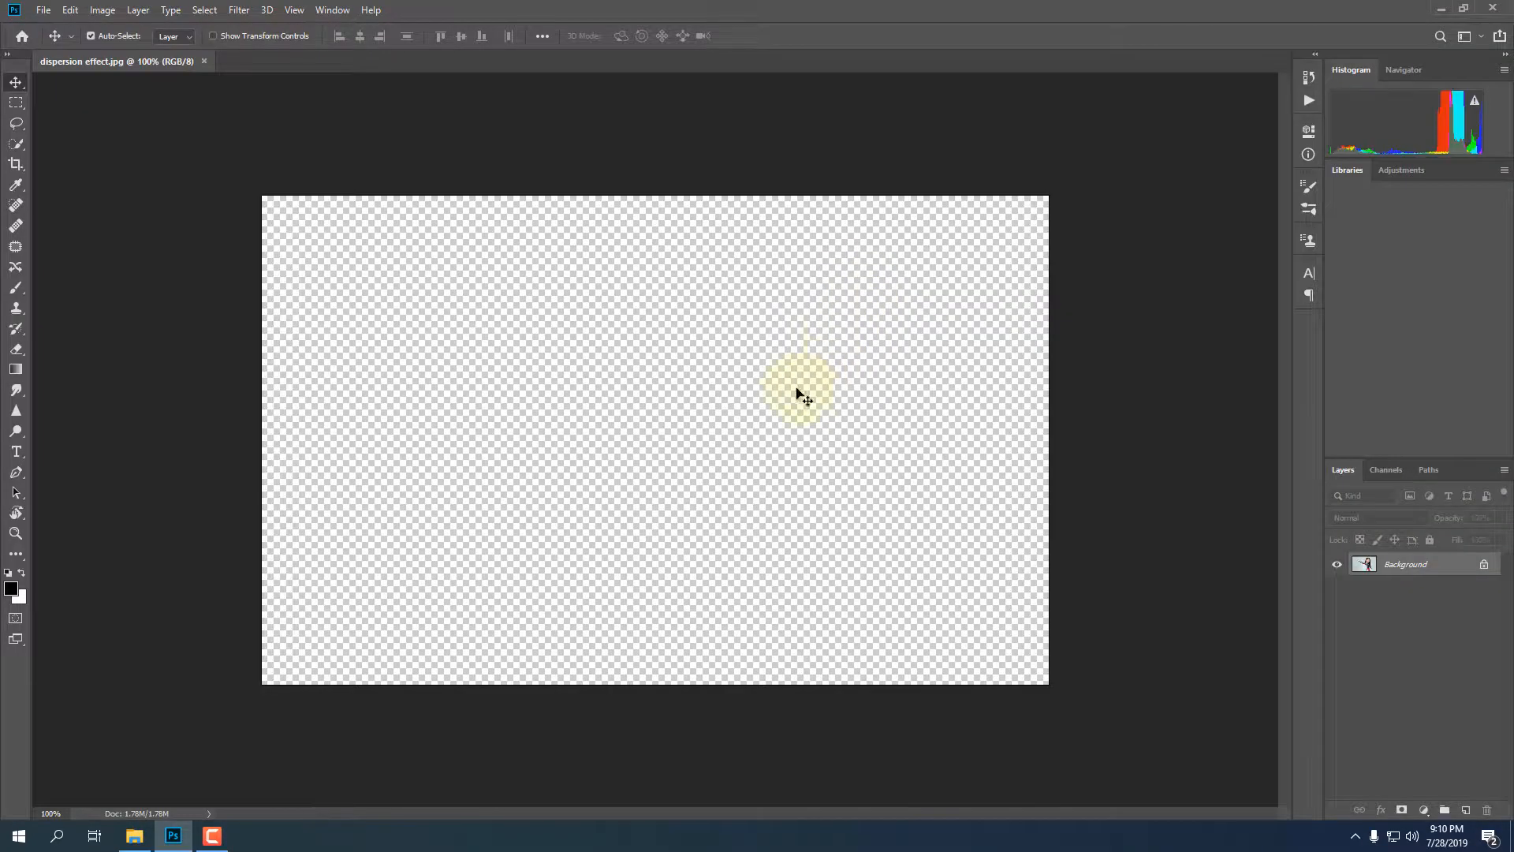
Duplicate the Background layer.
ctrl+click(814, 434)
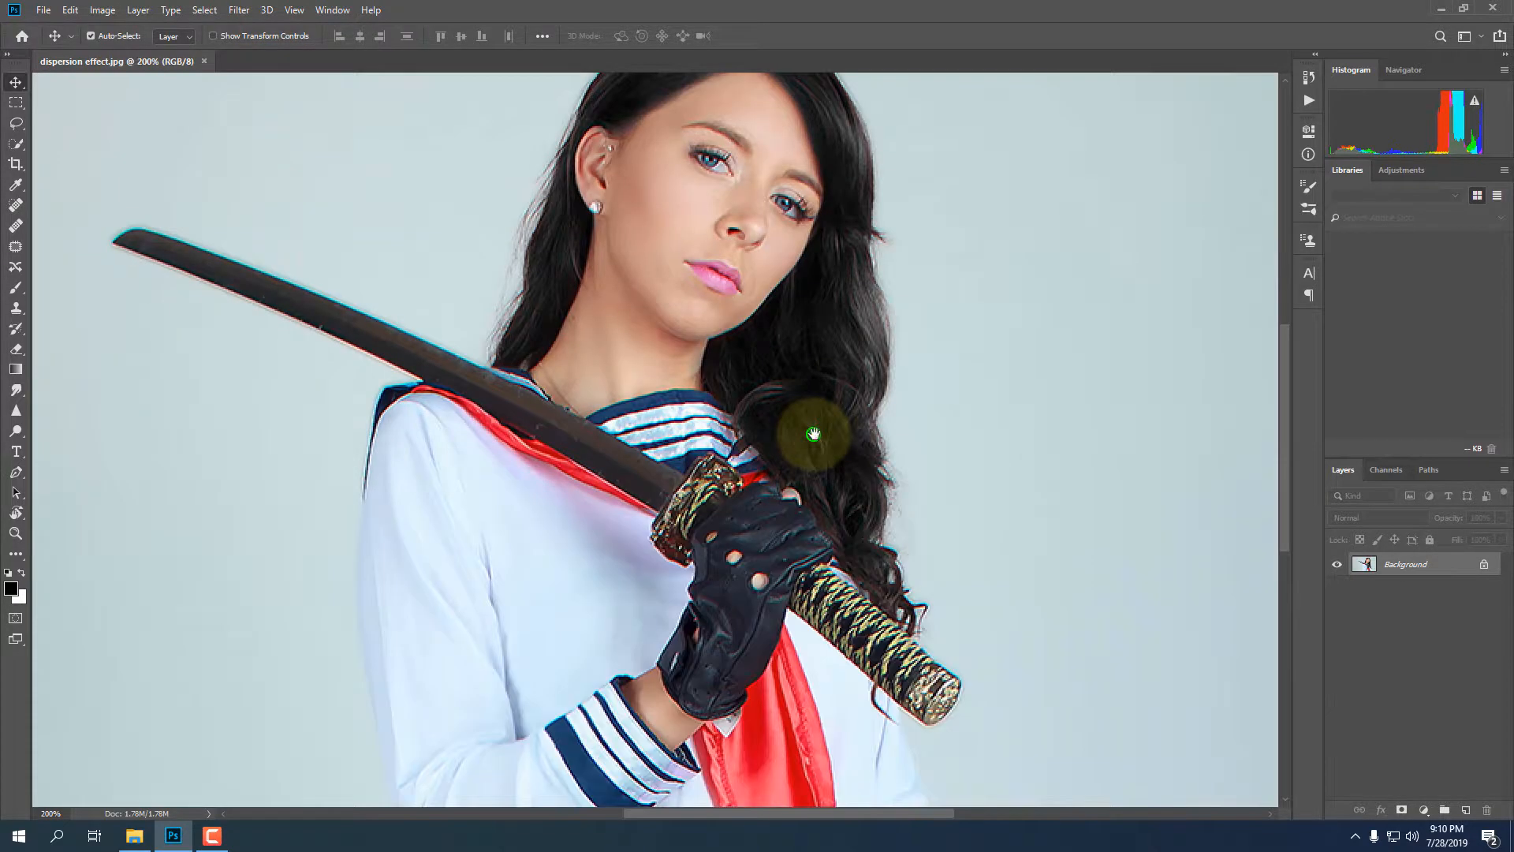
alt+click(843, 418)
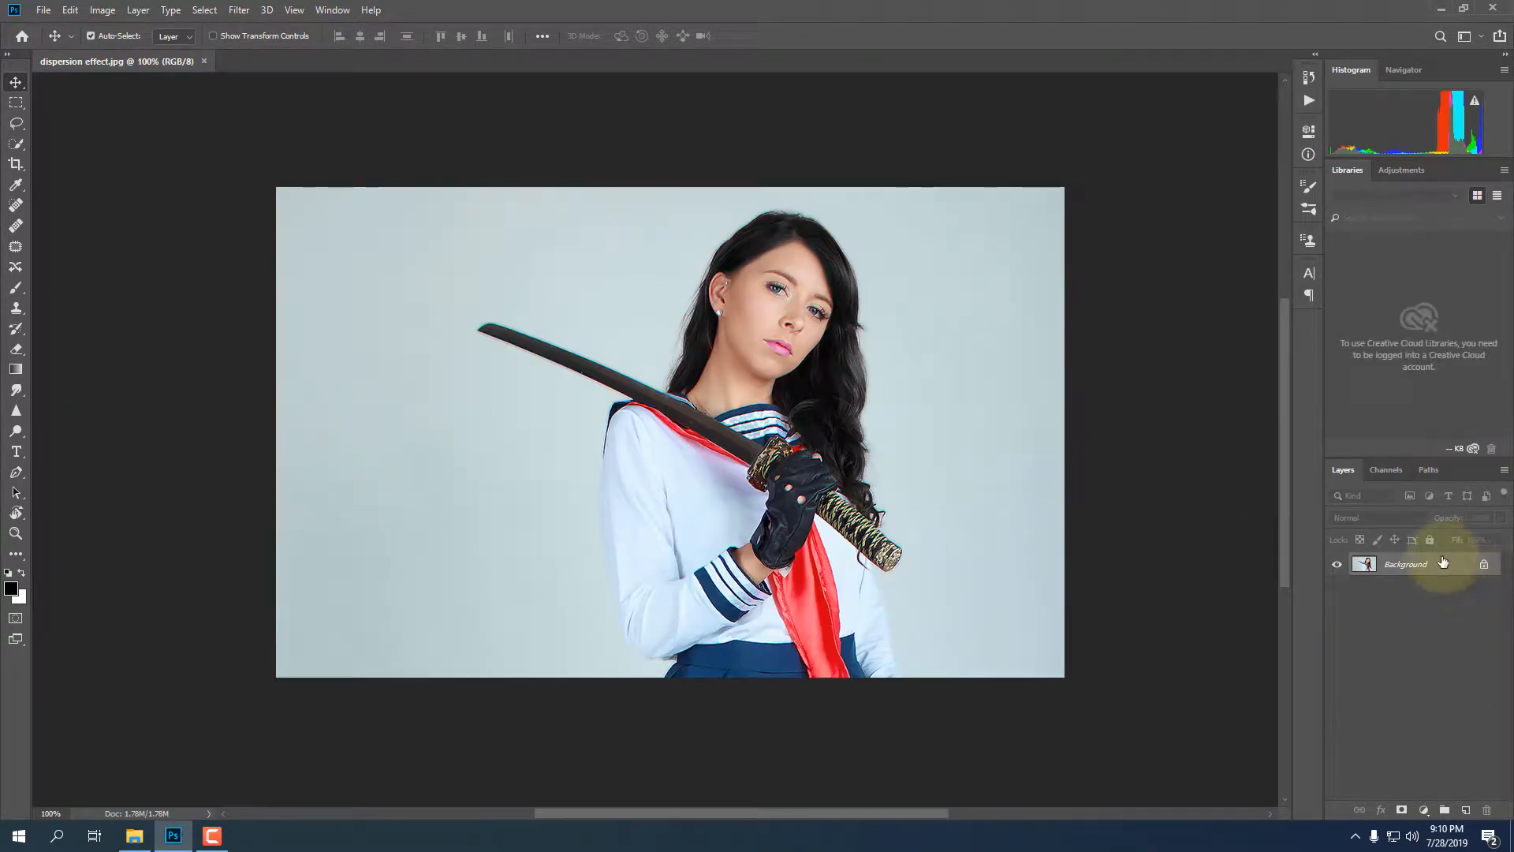
key(ctrl+j)
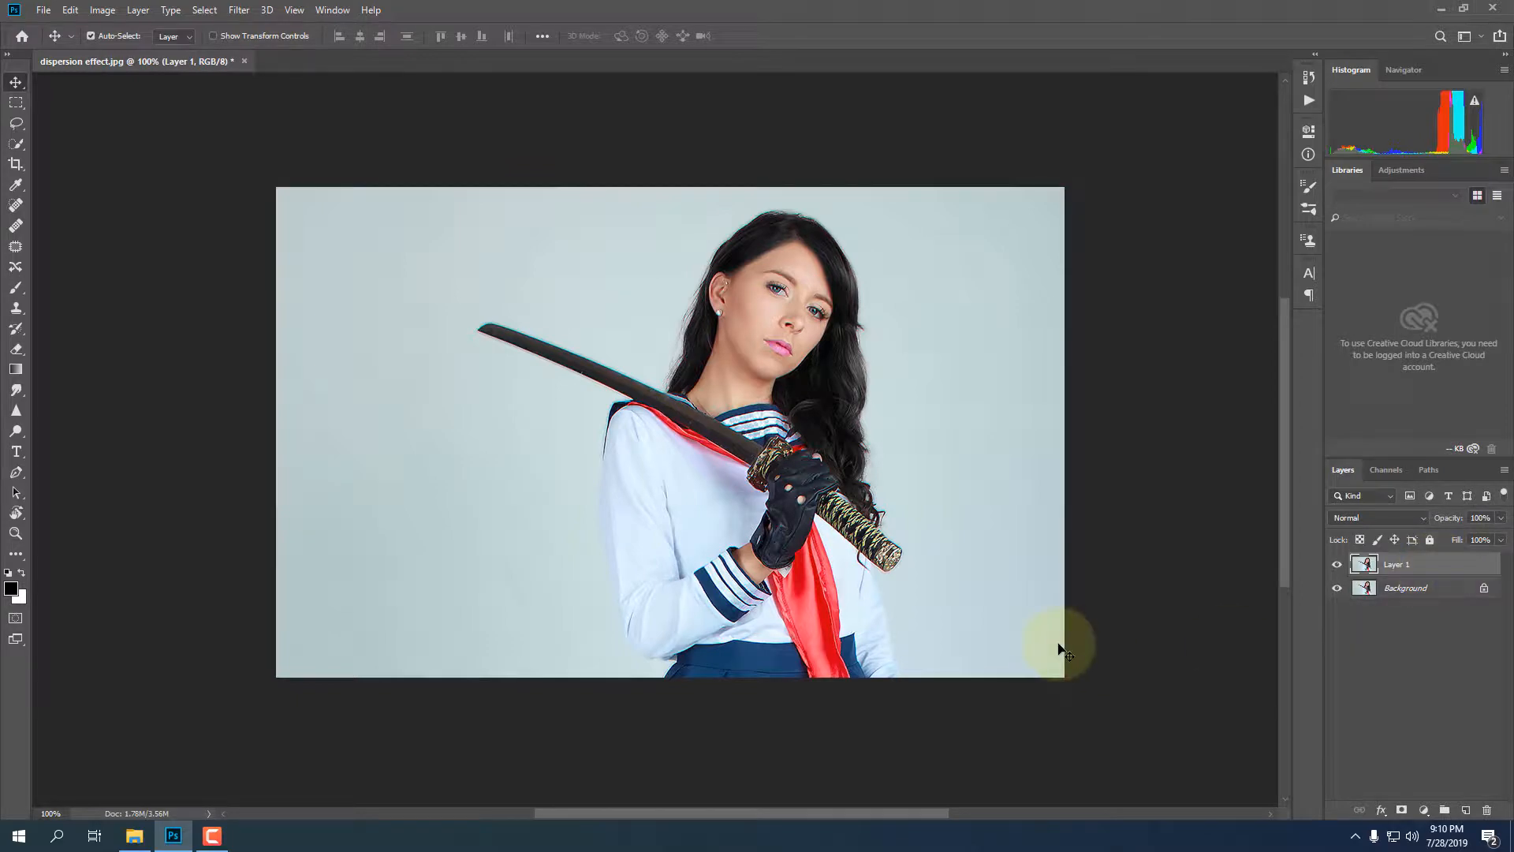
Select the pale backdrop around the woman and her sword with the Quick Selection tool.
ctrl+click(789, 393)
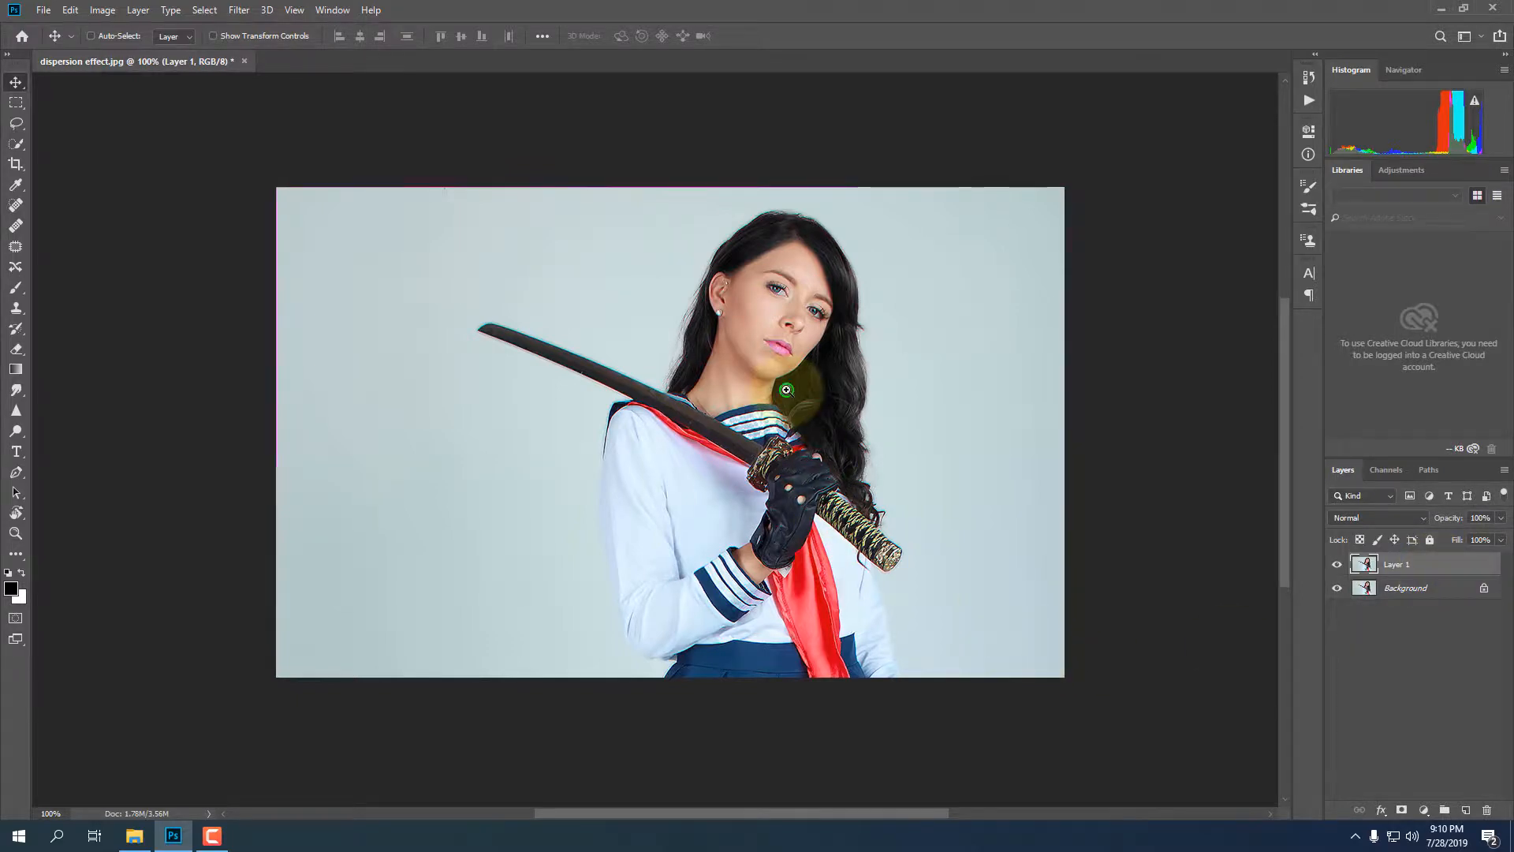
alt+click(820, 439)
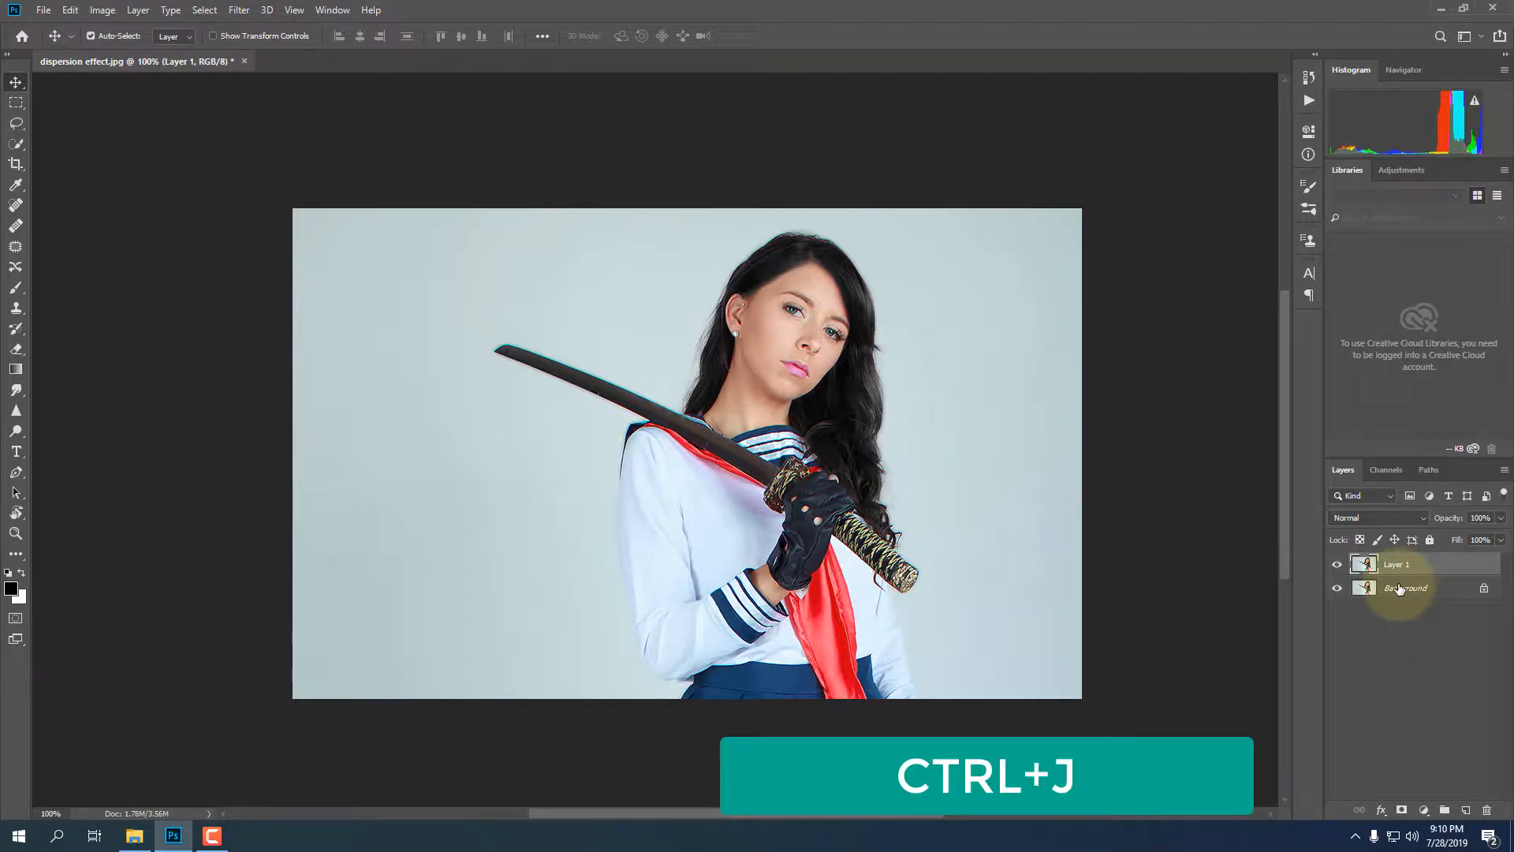
ctrl+click(810, 426)
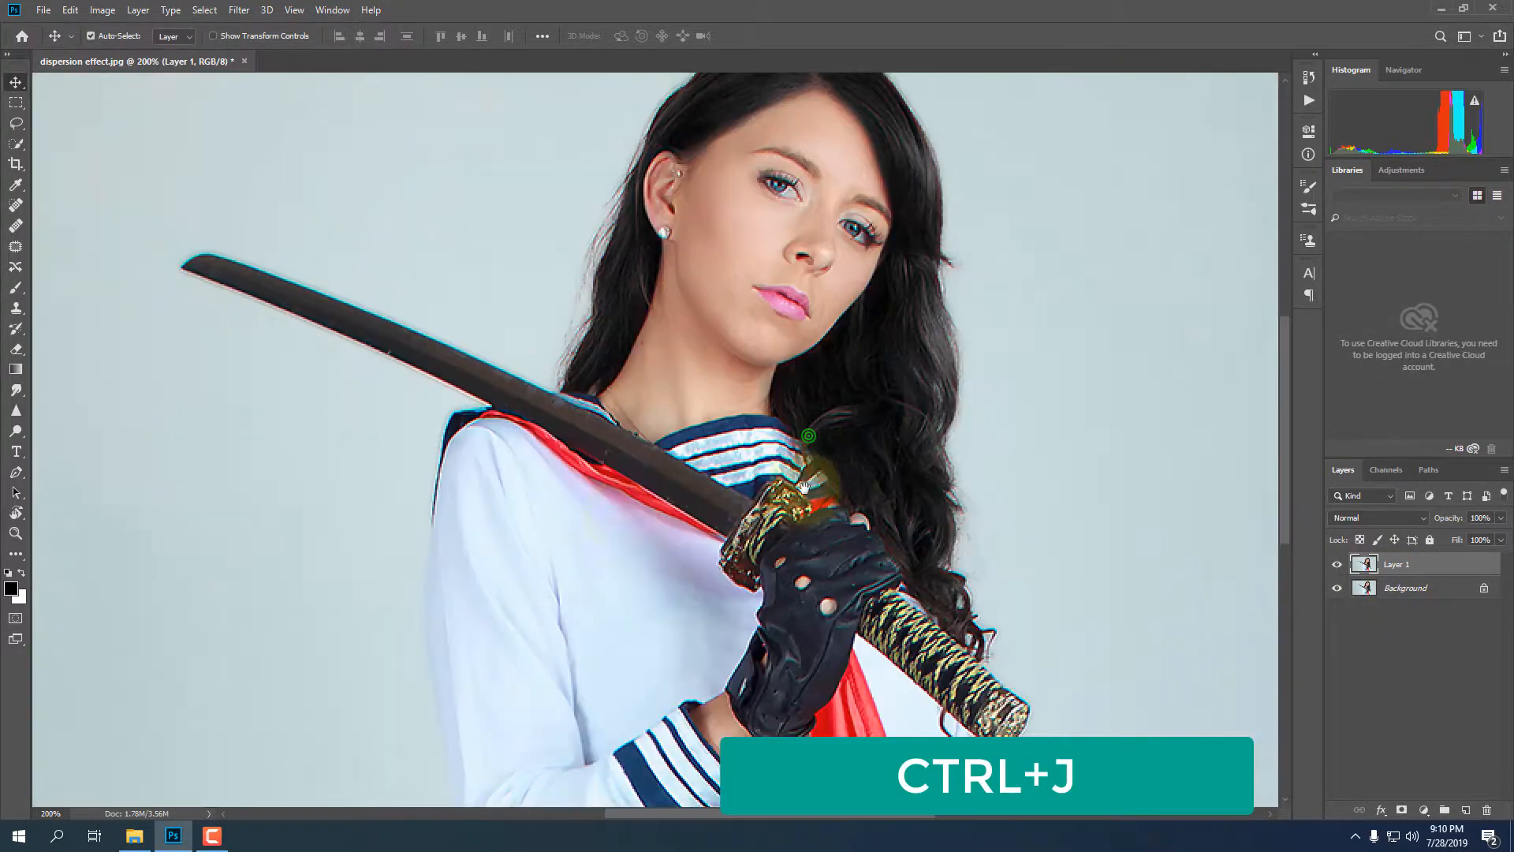
drag(612, 515, 829, 385)
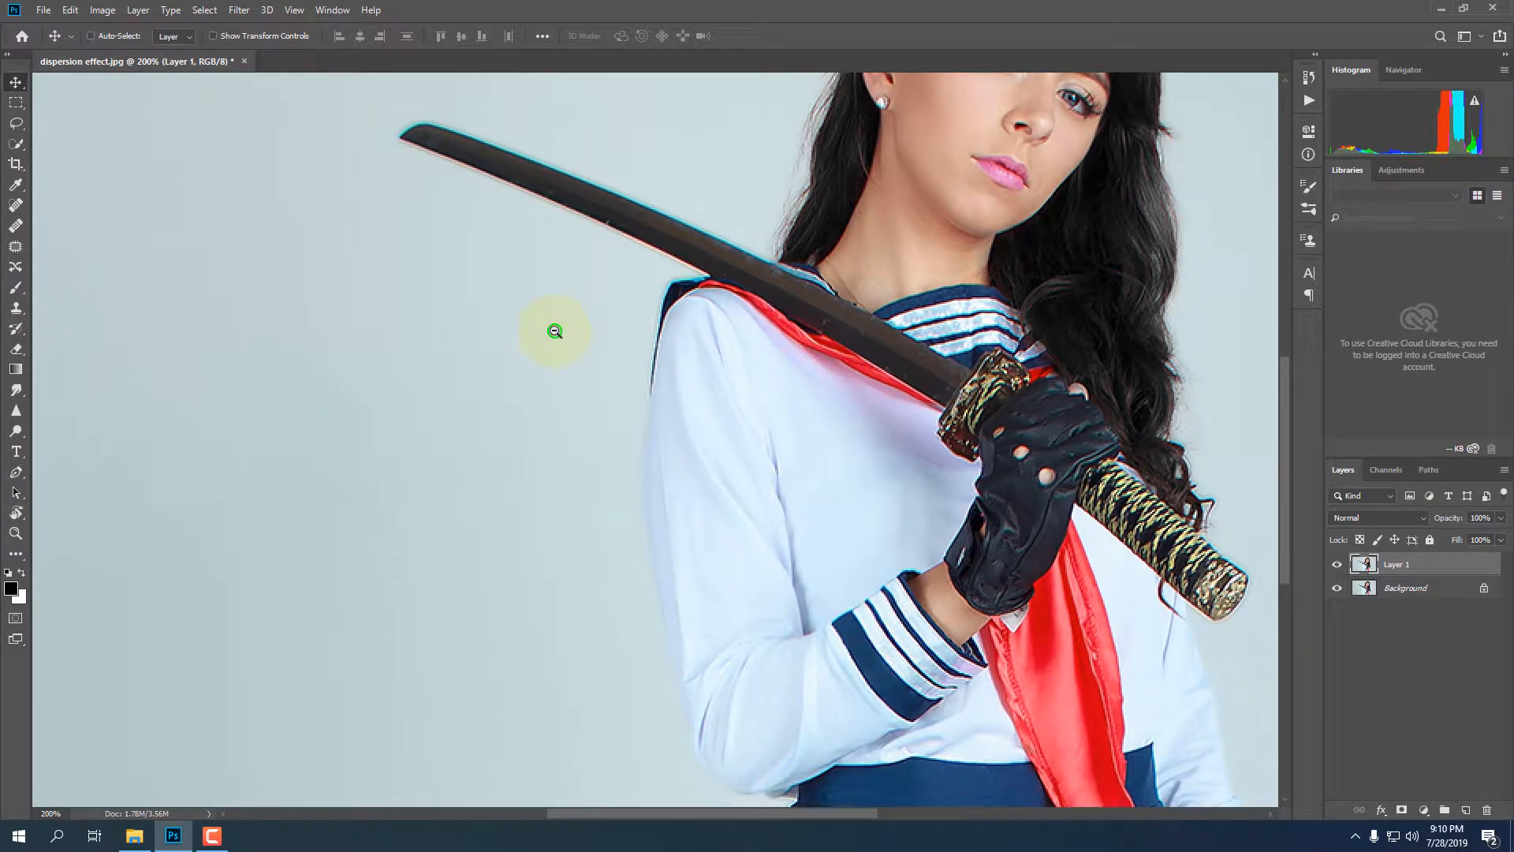
ctrl+alt+click(556, 332)
click(15, 143)
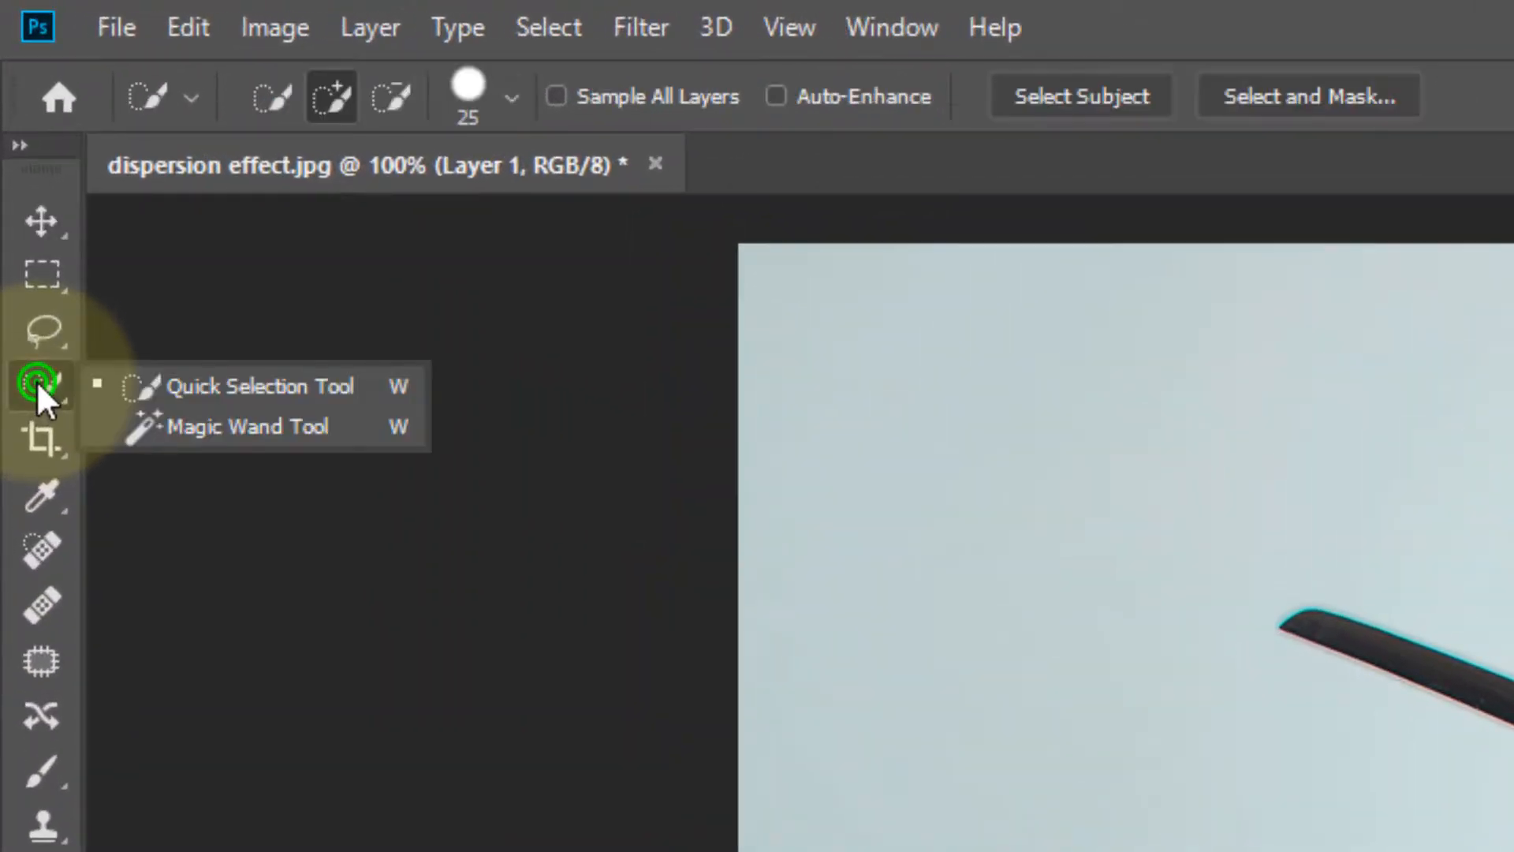
click(303, 385)
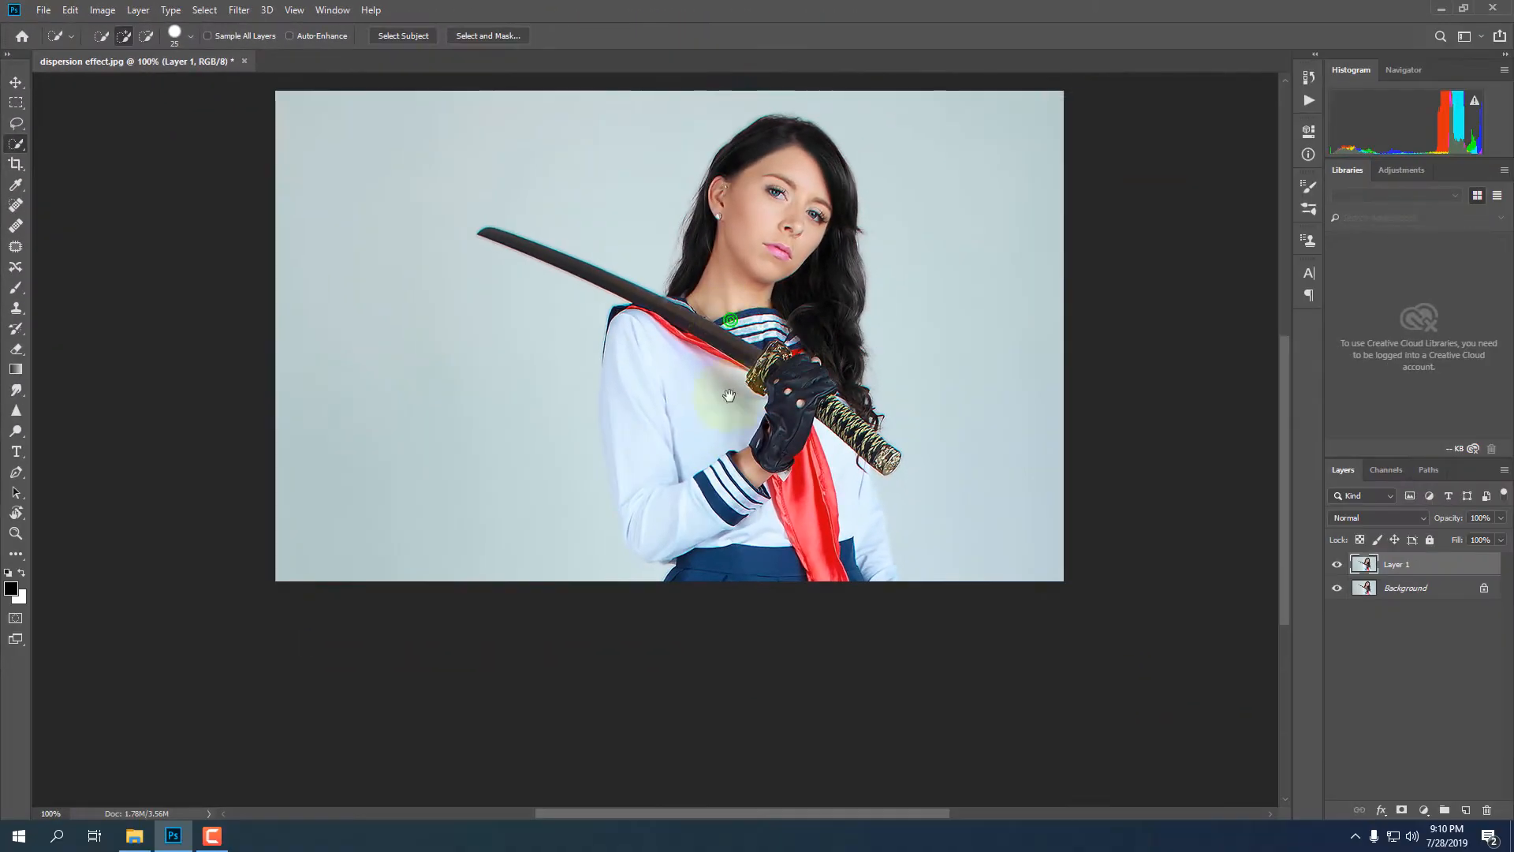
drag(731, 320, 730, 396)
ctrl+click(677, 337)
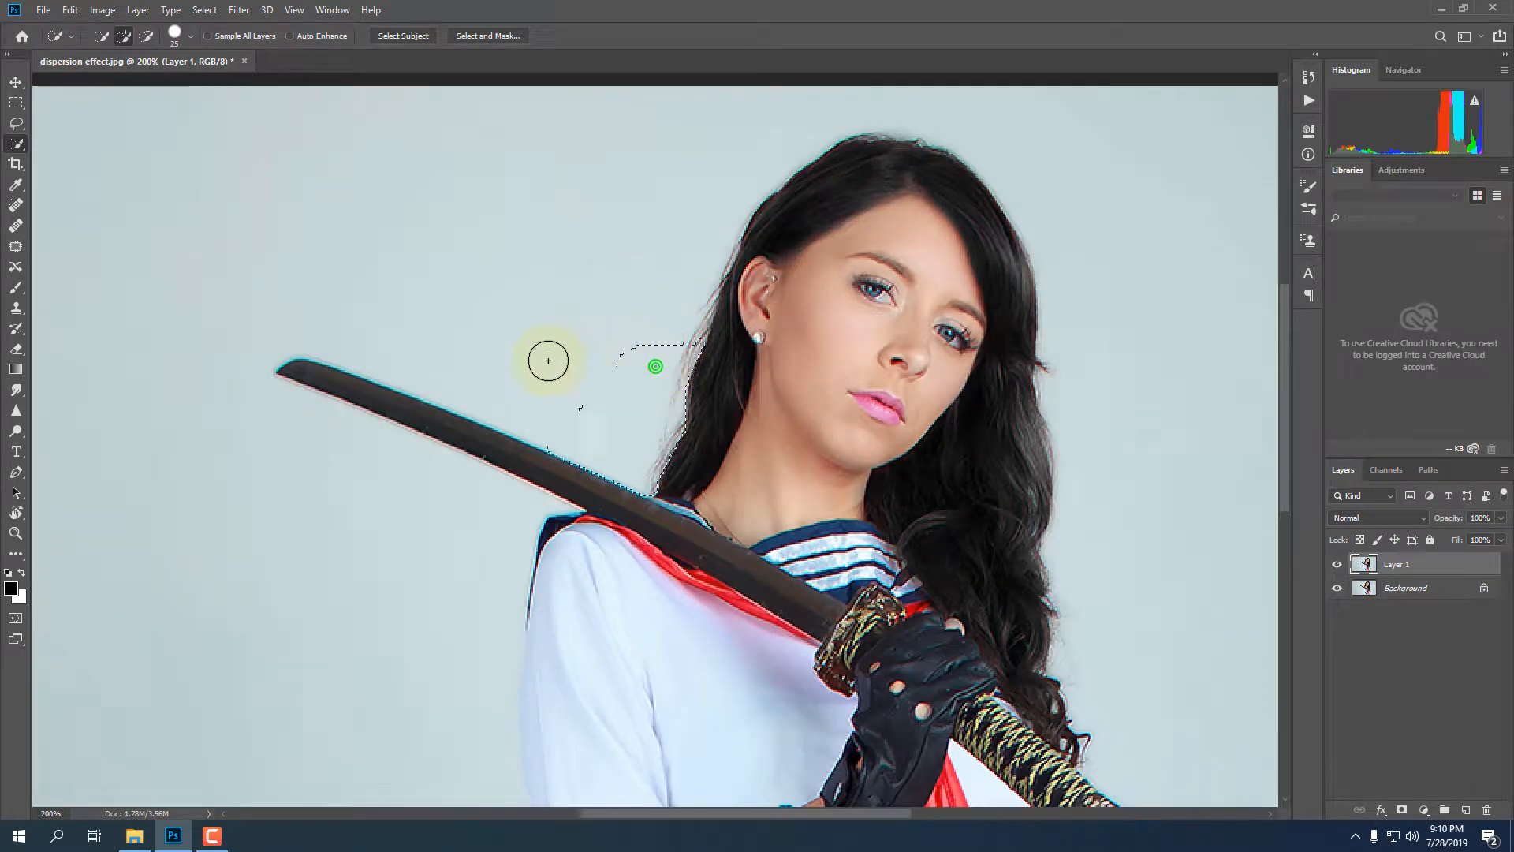
mouse_move(548, 360)
mouse_down()
mouse_move(336, 301)
mouse_move(229, 336)
mouse_move(237, 426)
mouse_move(410, 536)
mouse_move(454, 625)
mouse_up()
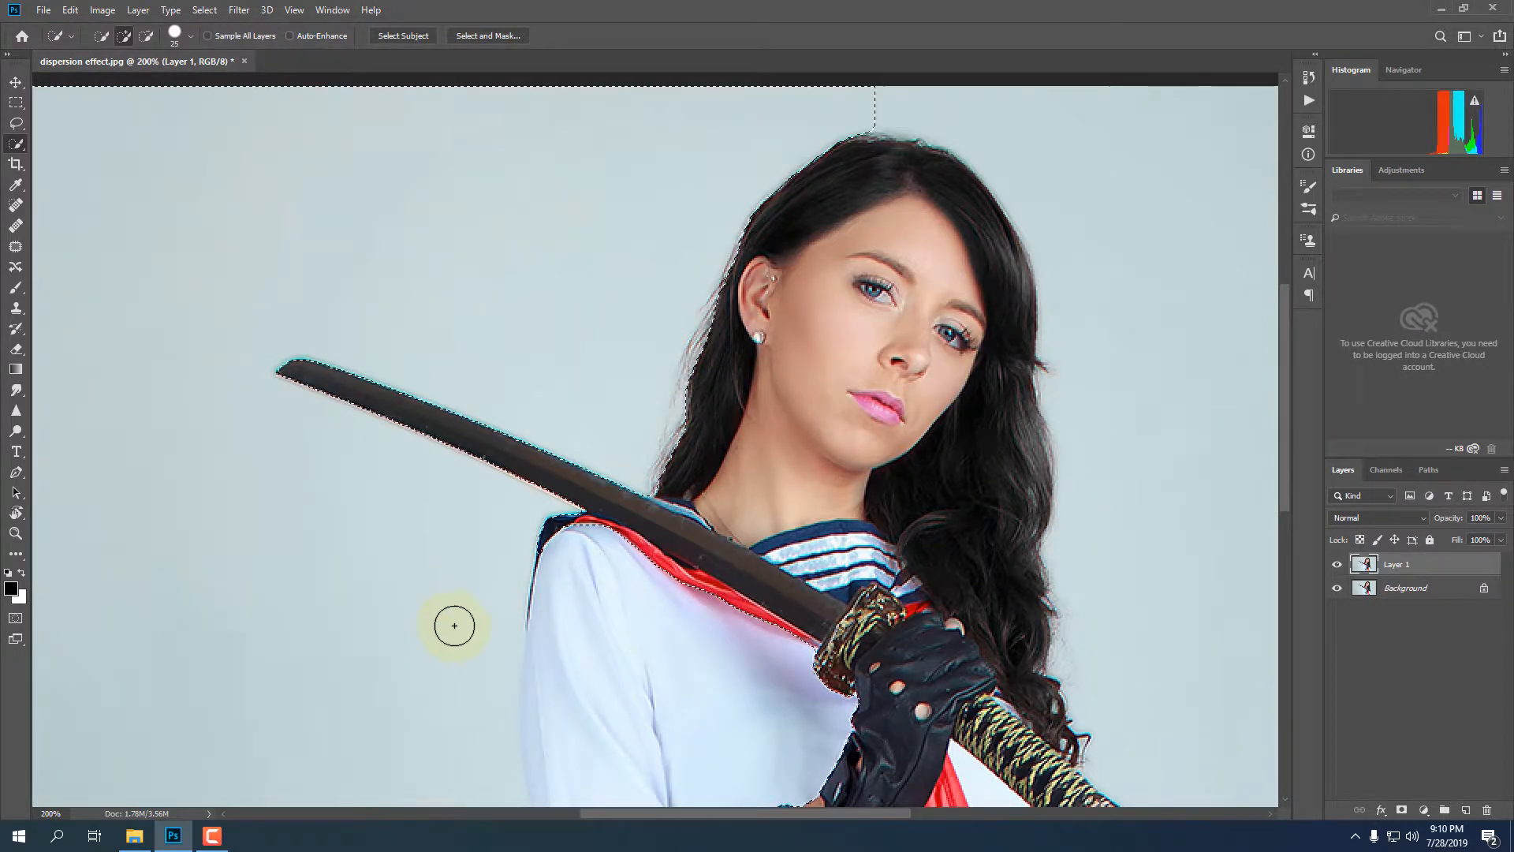
drag(906, 347, 734, 578)
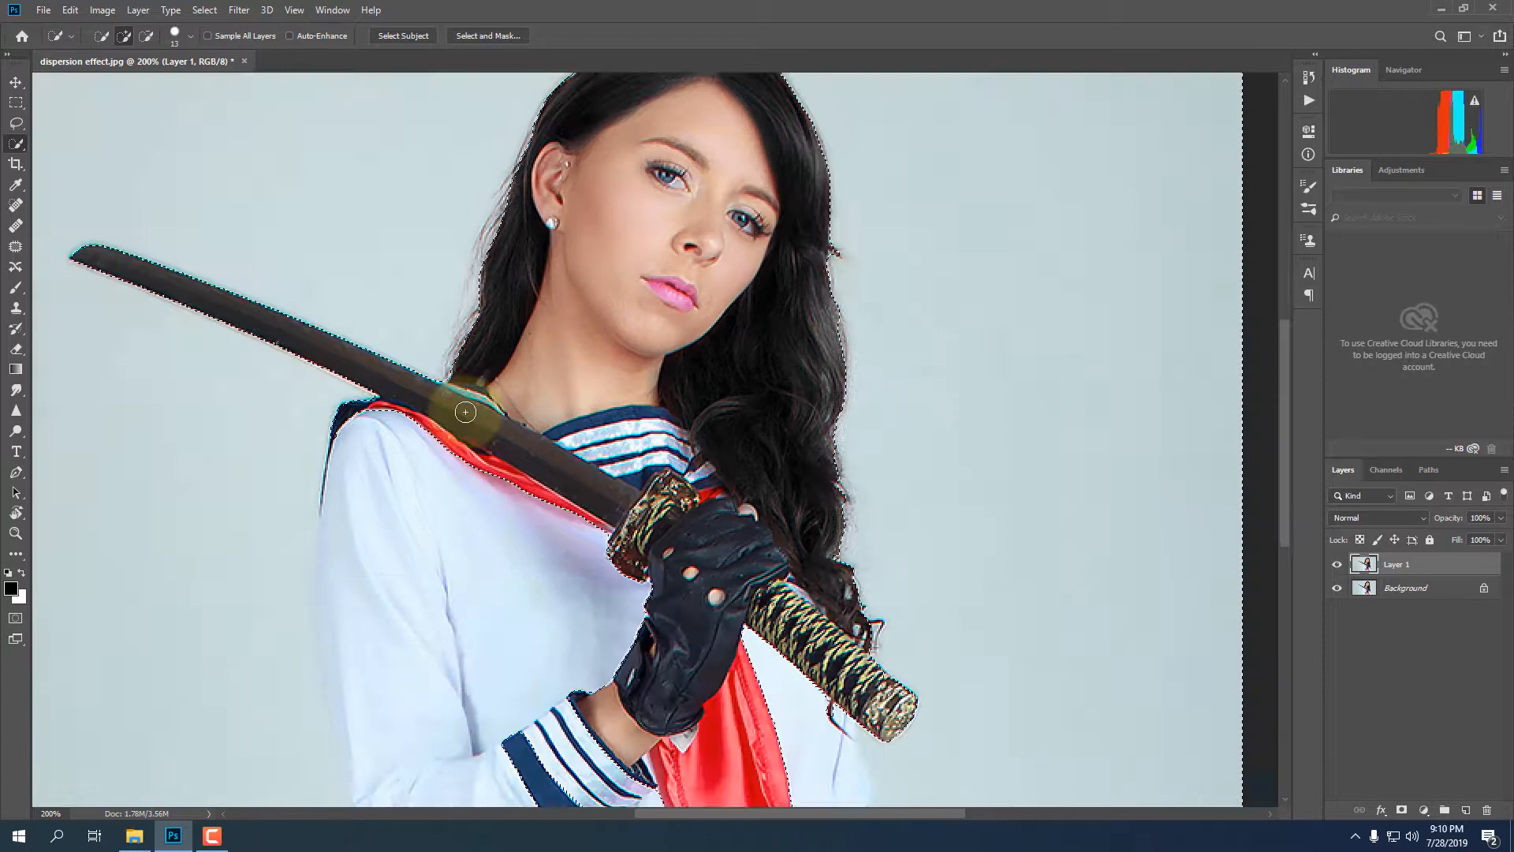
Subtract the shoulder and white sleeve of the sword-holding arm from the backdrop selection.
click(457, 418)
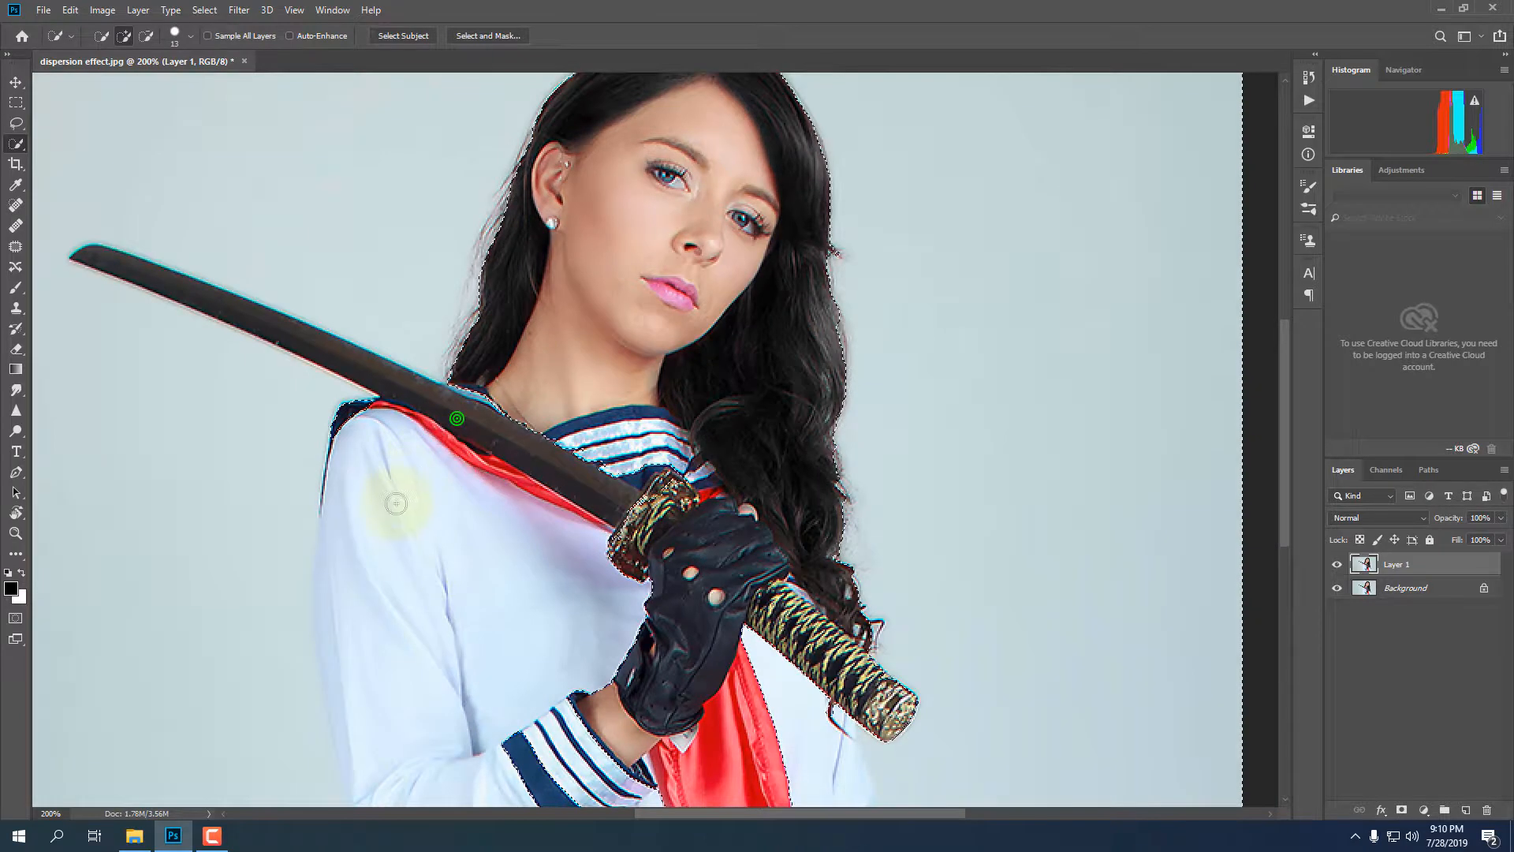
key(ctrl+z)
drag(420, 424, 375, 505)
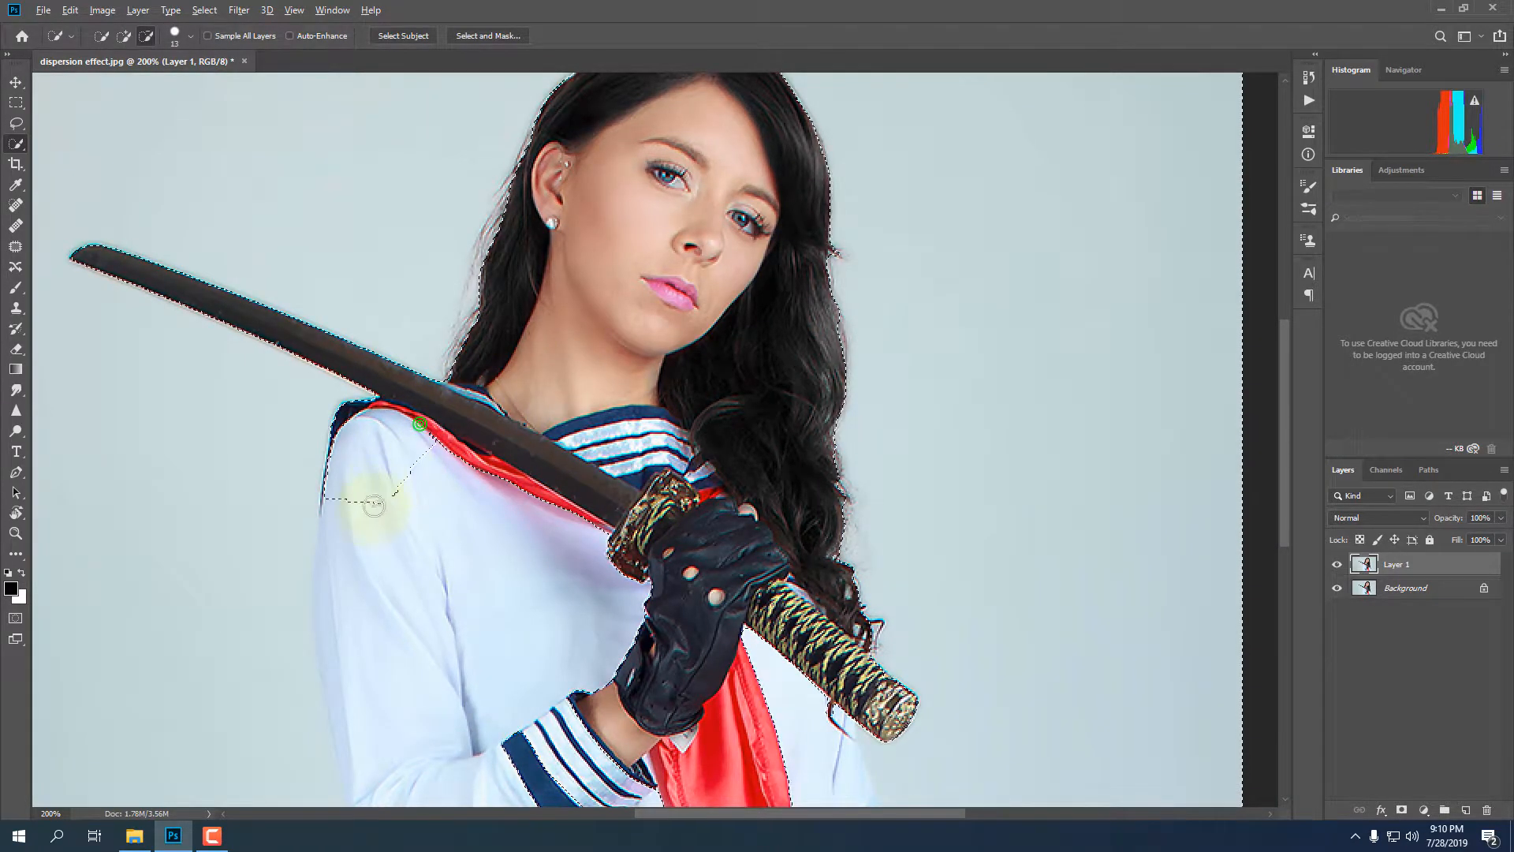
mouse_move(383, 810)
mouse_down()
mouse_move(616, 743)
mouse_move(662, 632)
mouse_move(695, 616)
mouse_up()
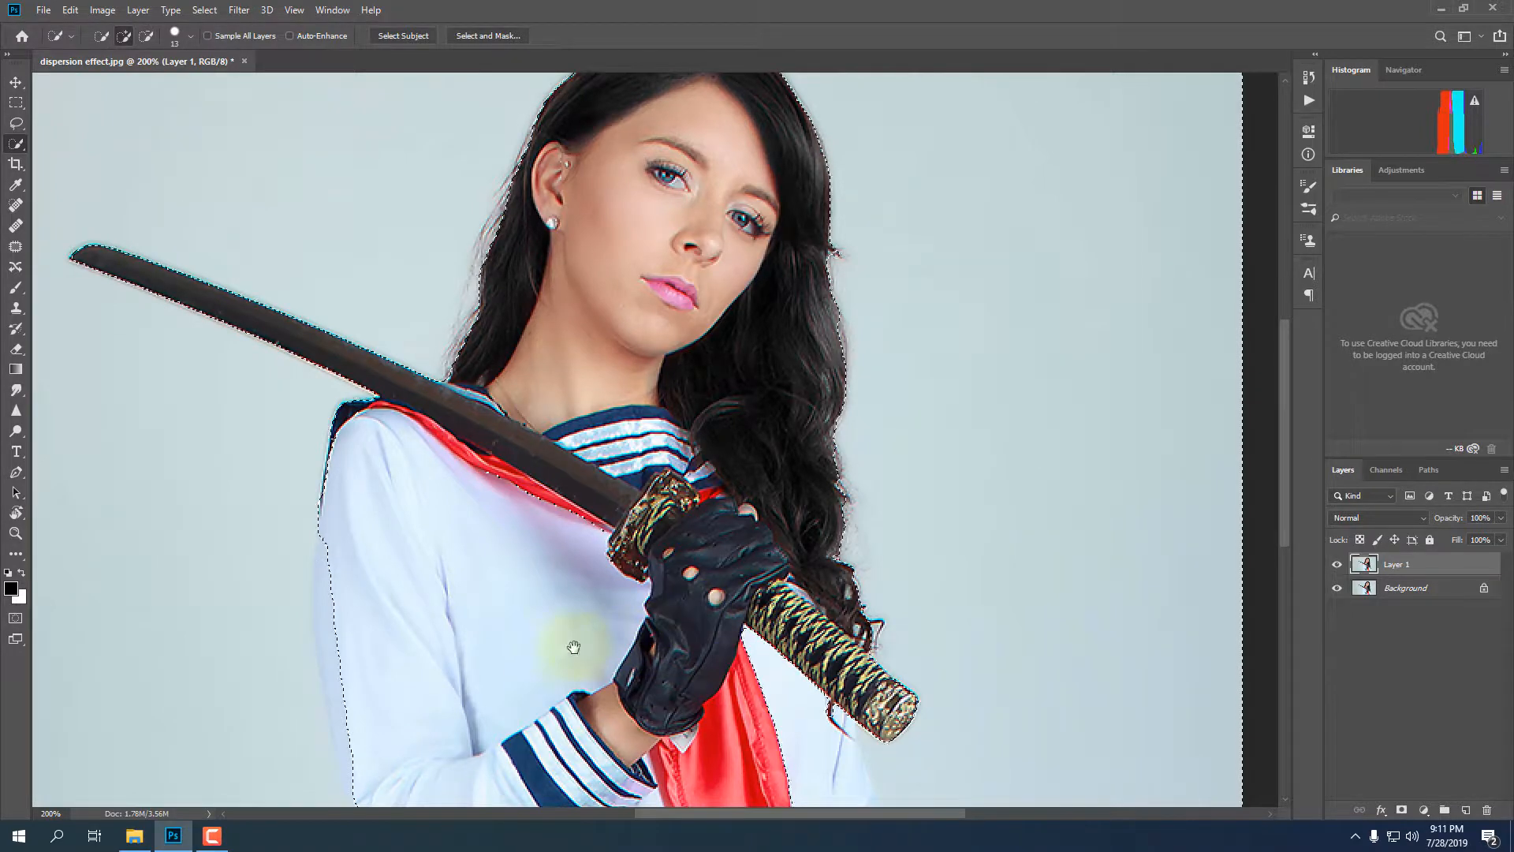
drag(561, 639, 599, 471)
drag(460, 534, 490, 422)
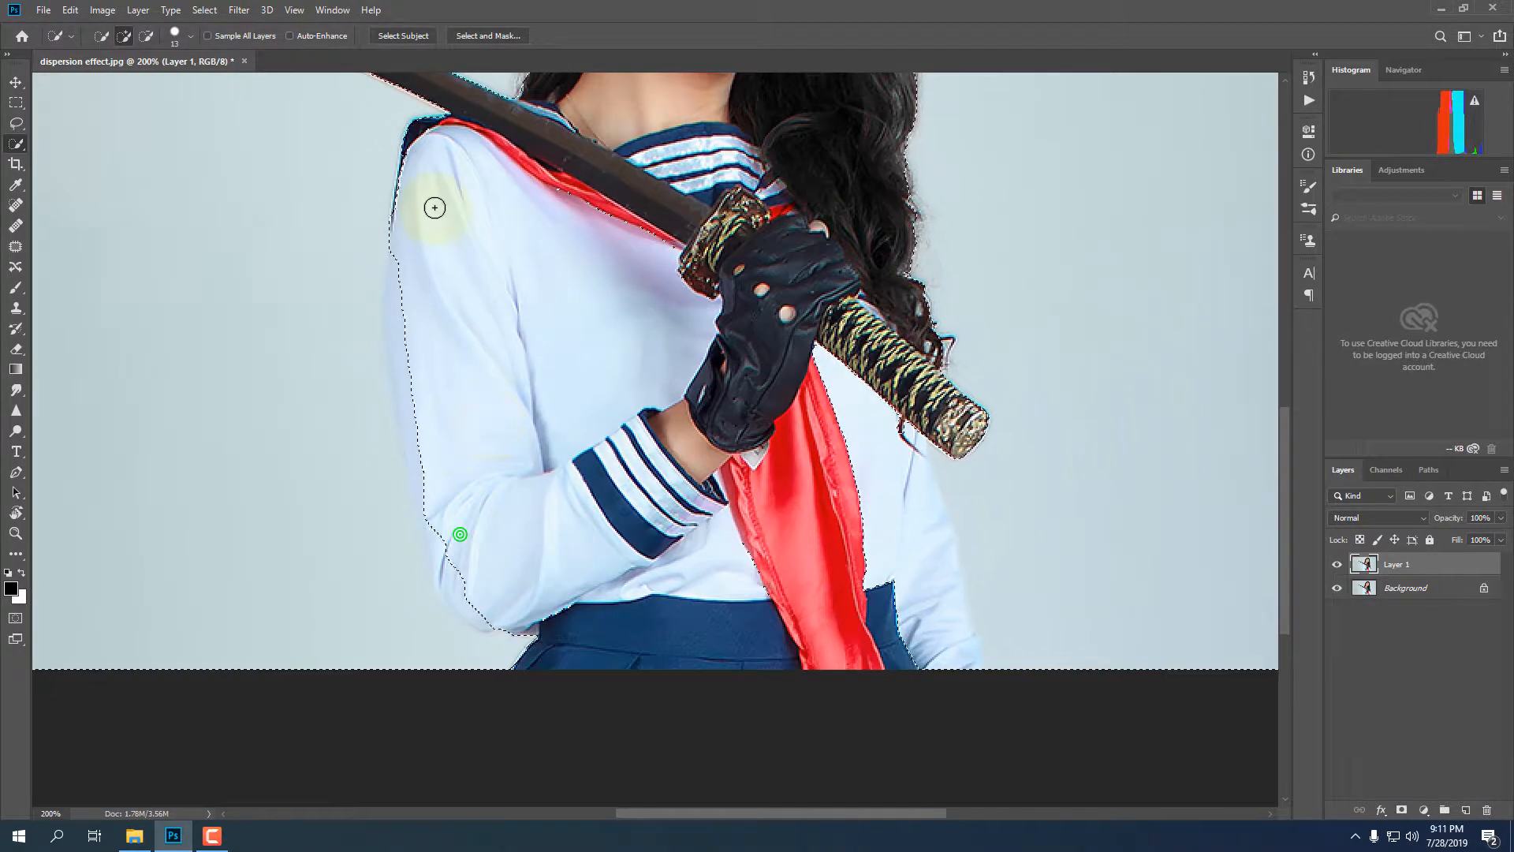
drag(405, 262, 403, 281)
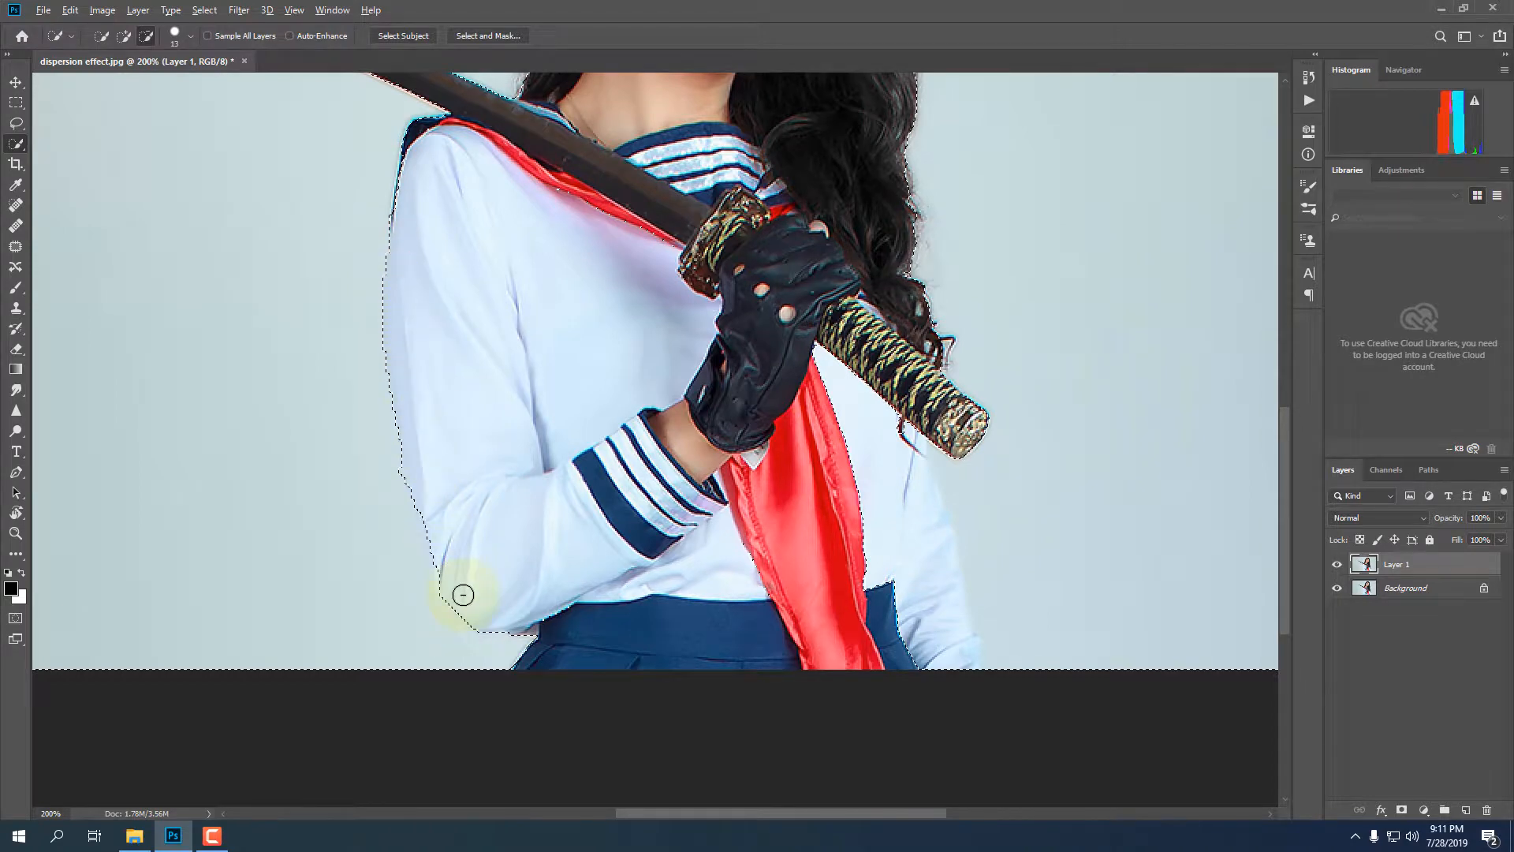
Subtract the white sleeve and torso area below the sword handle from the backdrop selection.
drag(555, 629, 612, 490)
drag(848, 390, 697, 590)
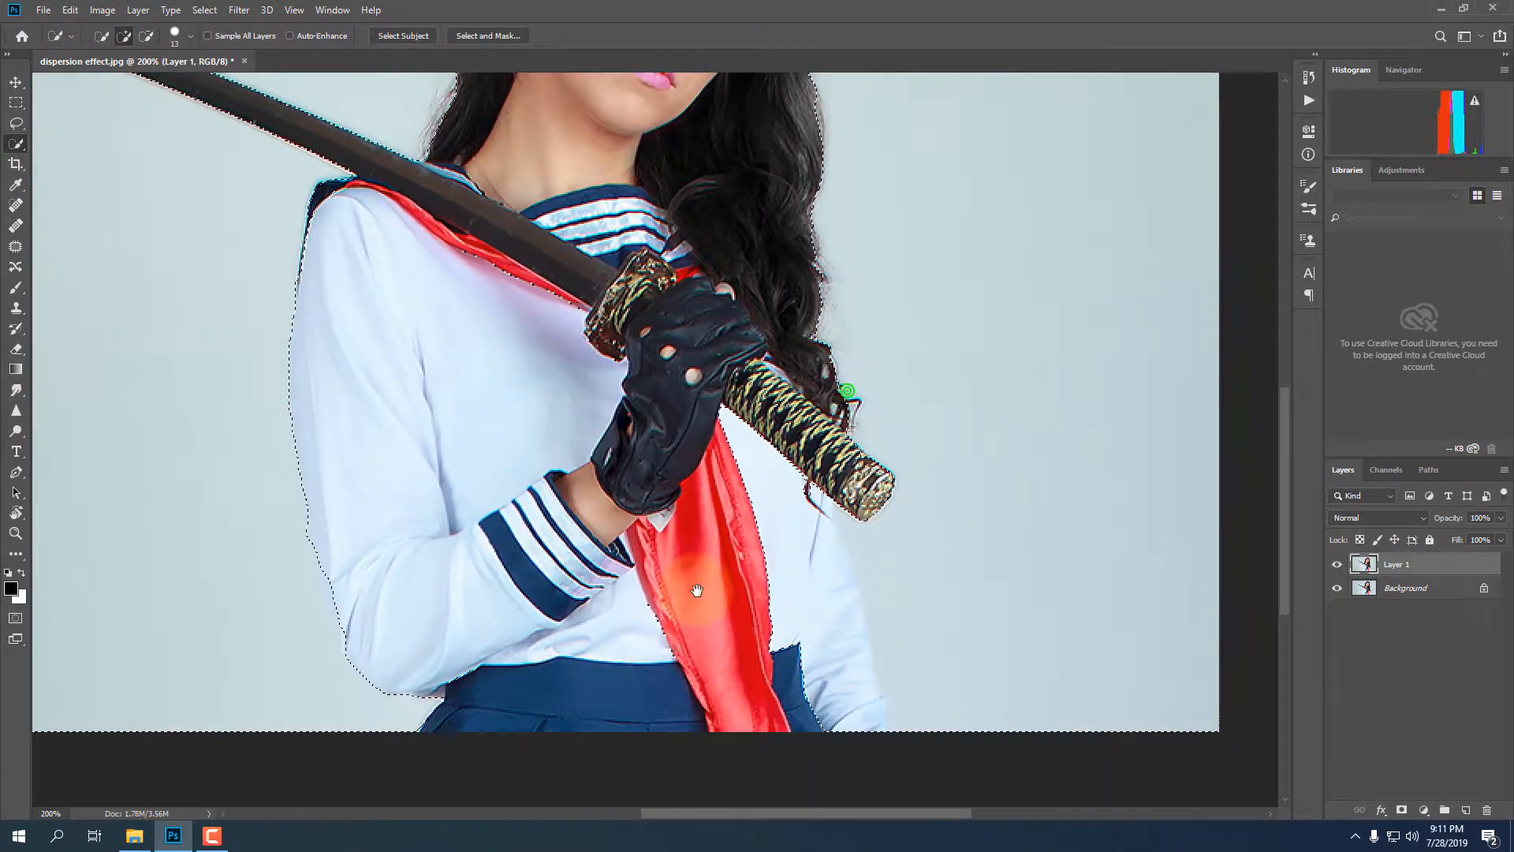
drag(814, 460, 822, 498)
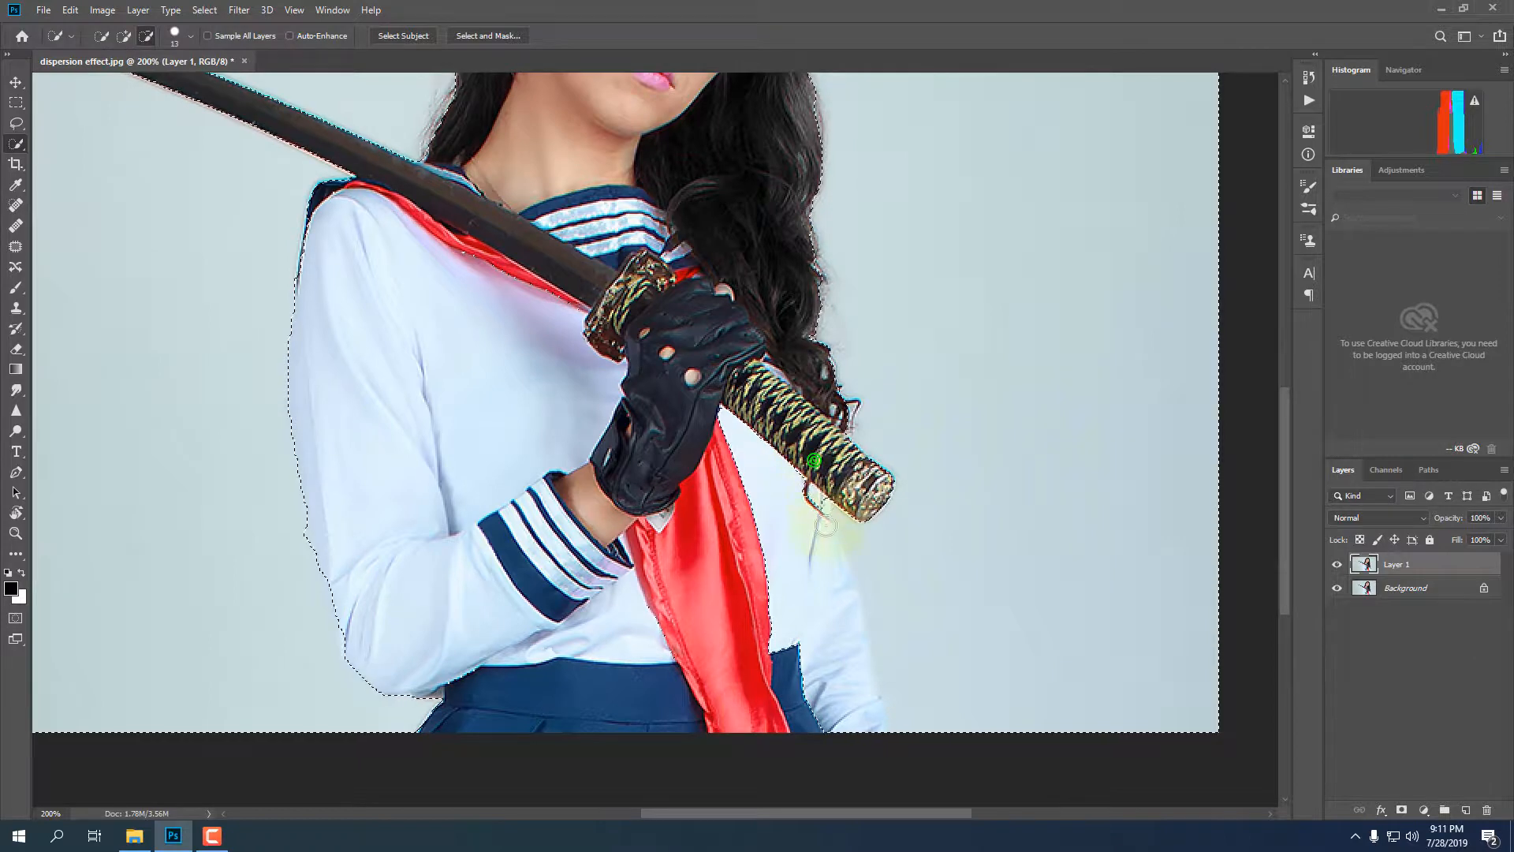
drag(853, 720, 854, 737)
Refine the selection edge between the end of the sword handle and the far sleeve with a 12 px brush.
alt+right_click(728, 510)
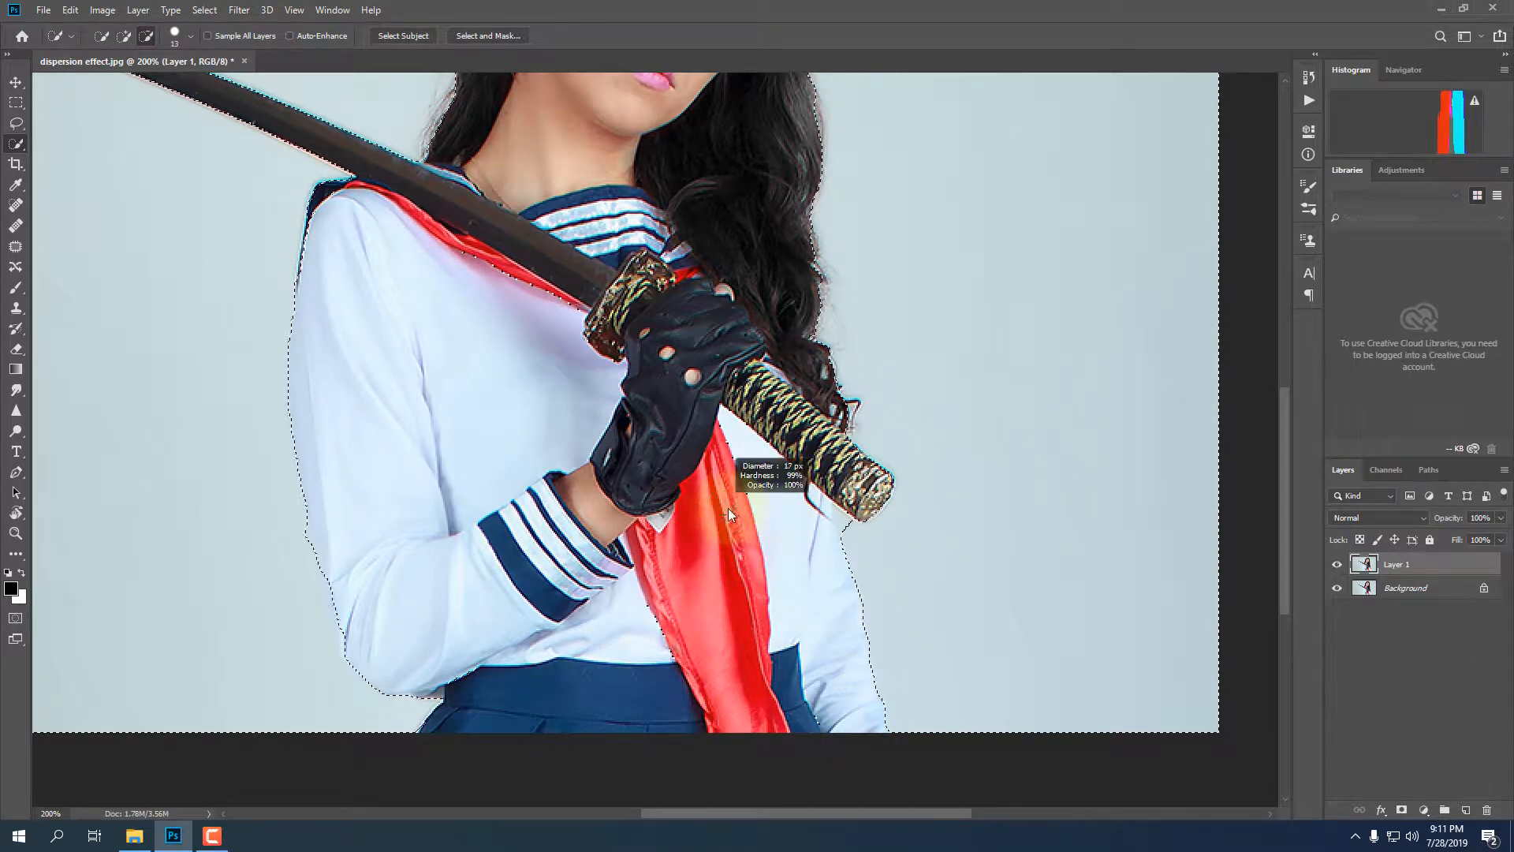
click(713, 412)
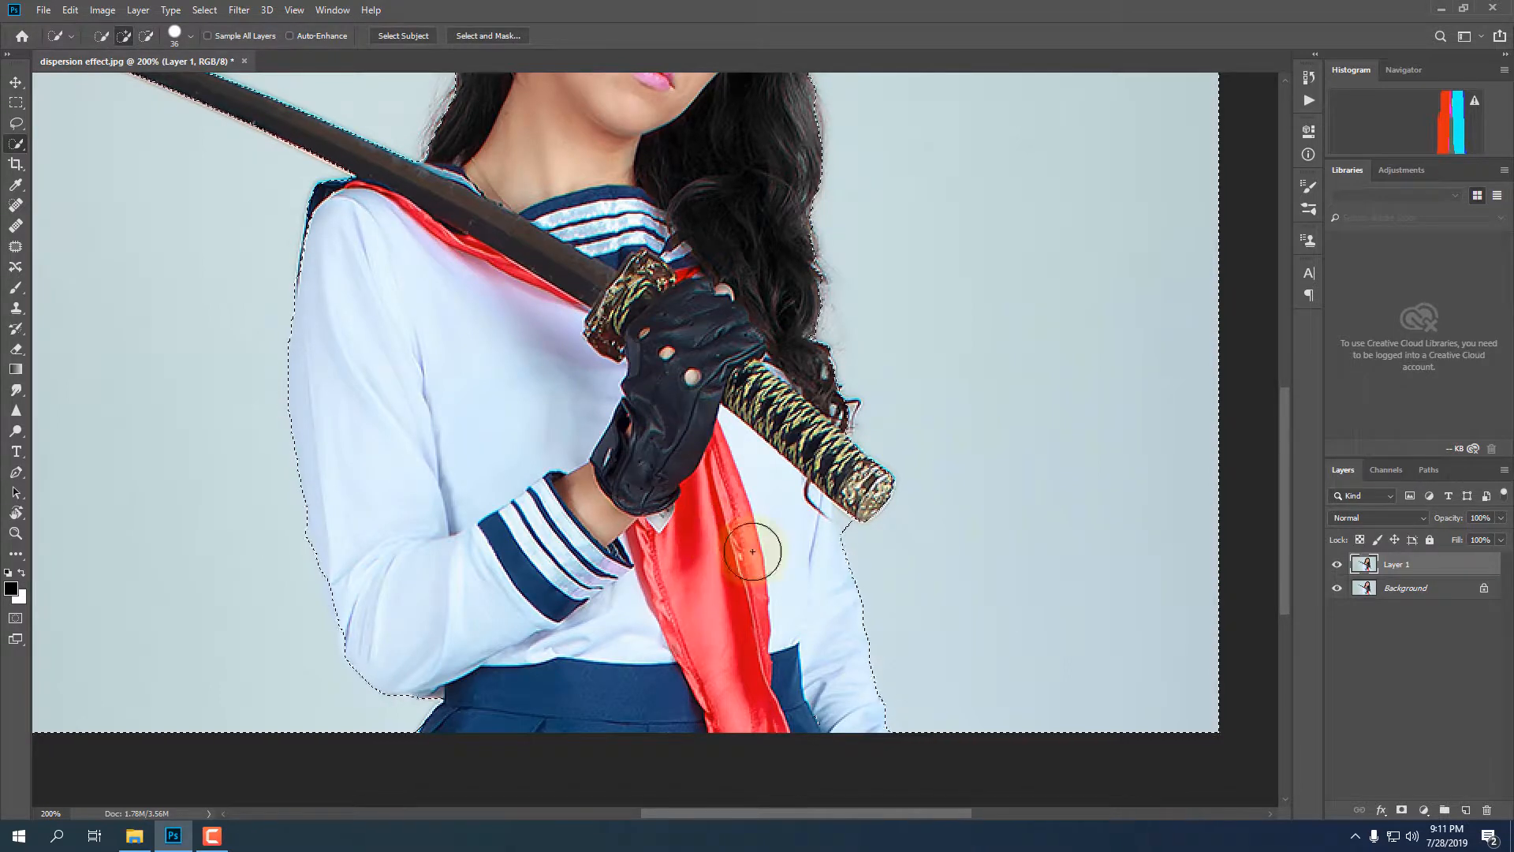
click(776, 532)
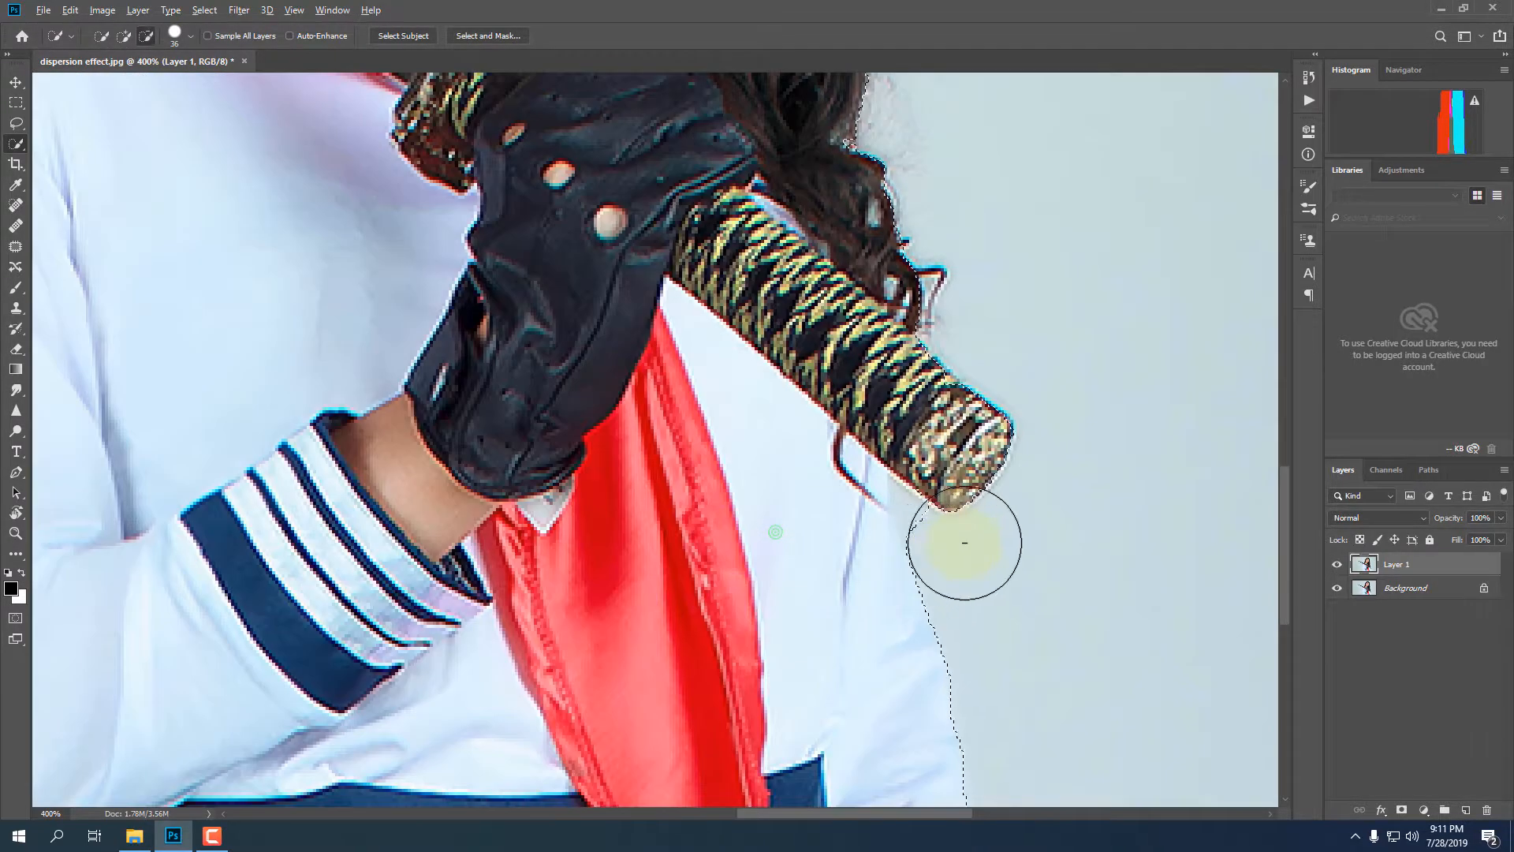
alt+right_click(934, 535)
alt+right_click(930, 533)
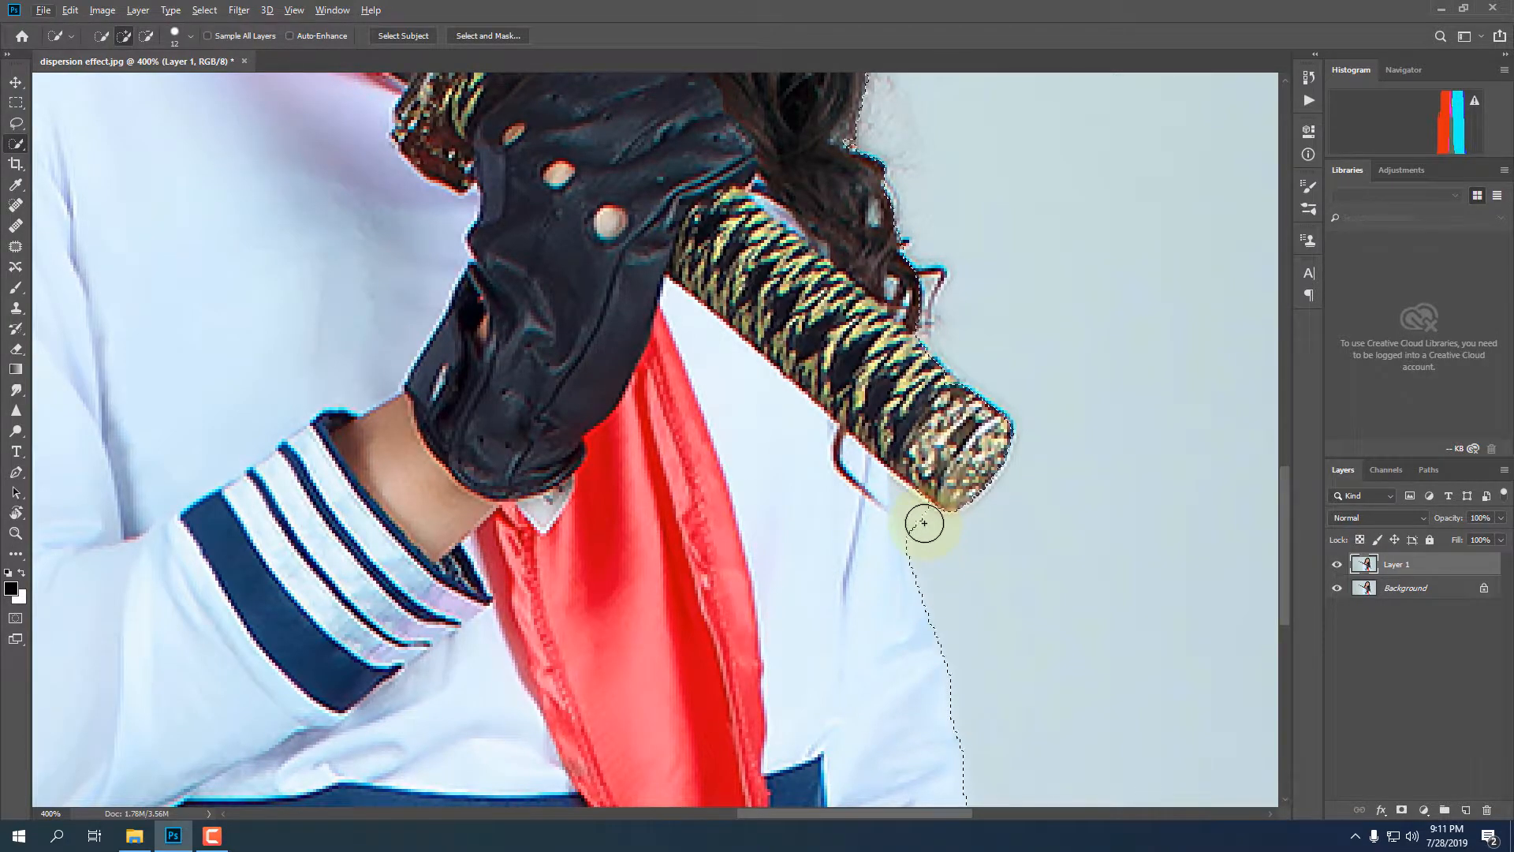
drag(924, 523, 912, 510)
Invert the selection and copy the woman with her sword onto a new layer.
alt+click(763, 481)
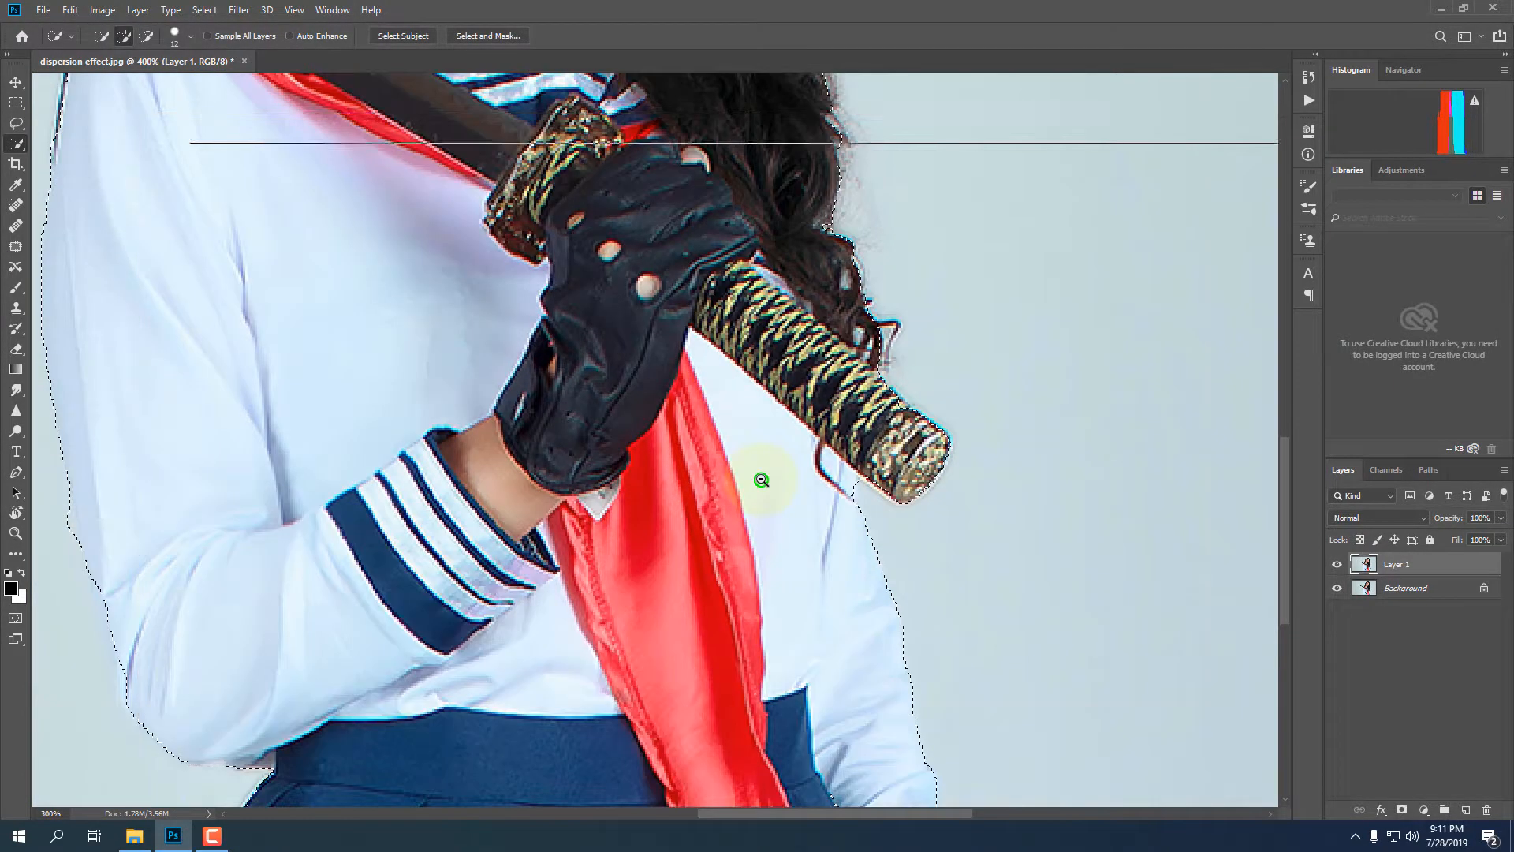
alt+click(763, 481)
drag(629, 253, 724, 466)
alt+click(801, 400)
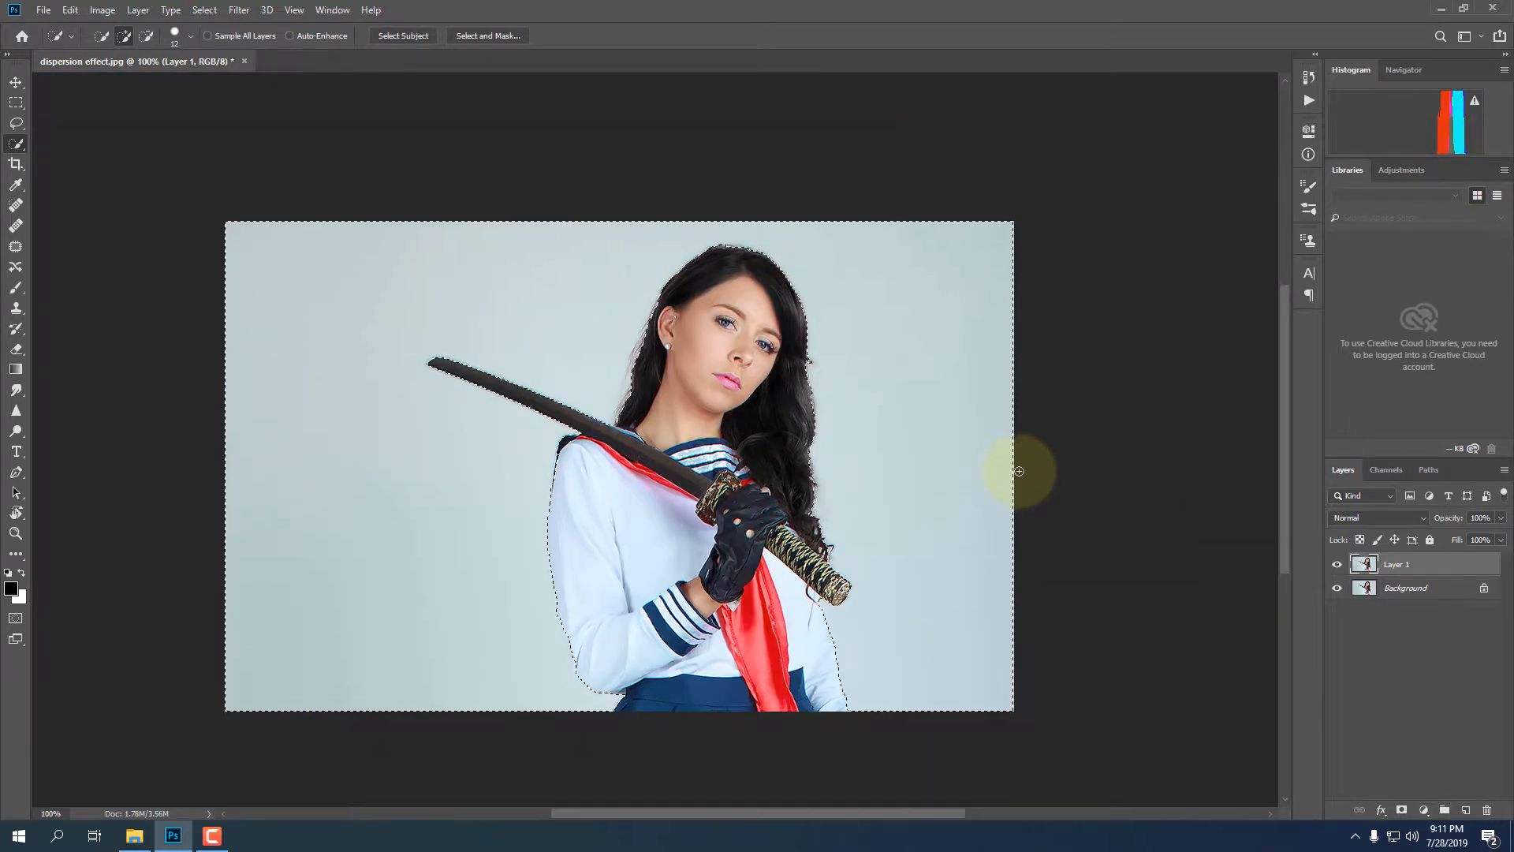
key(ctrl+shift+i)
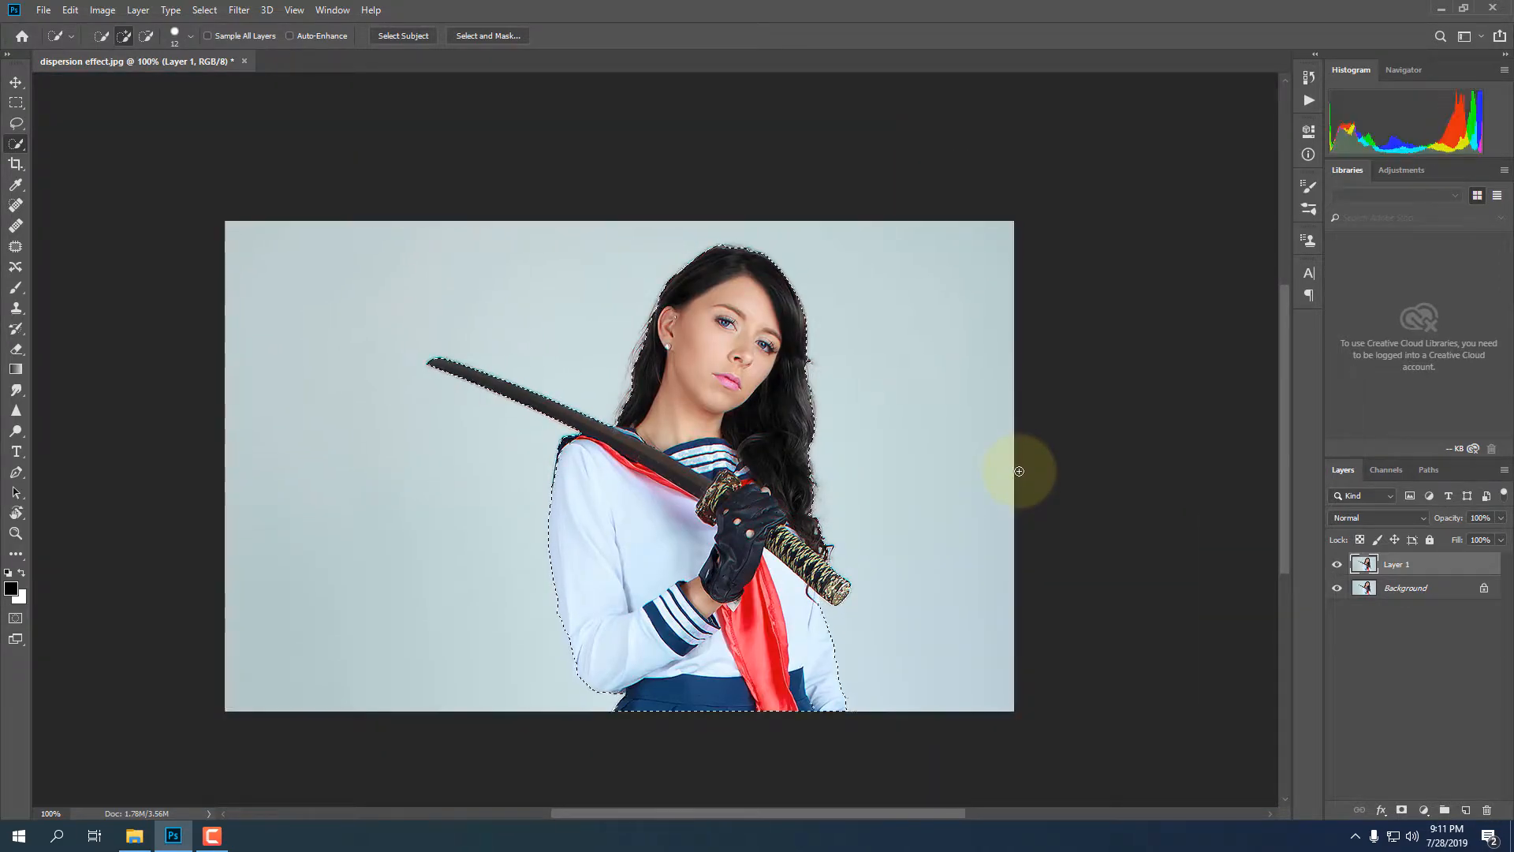
key(ctrl+j)
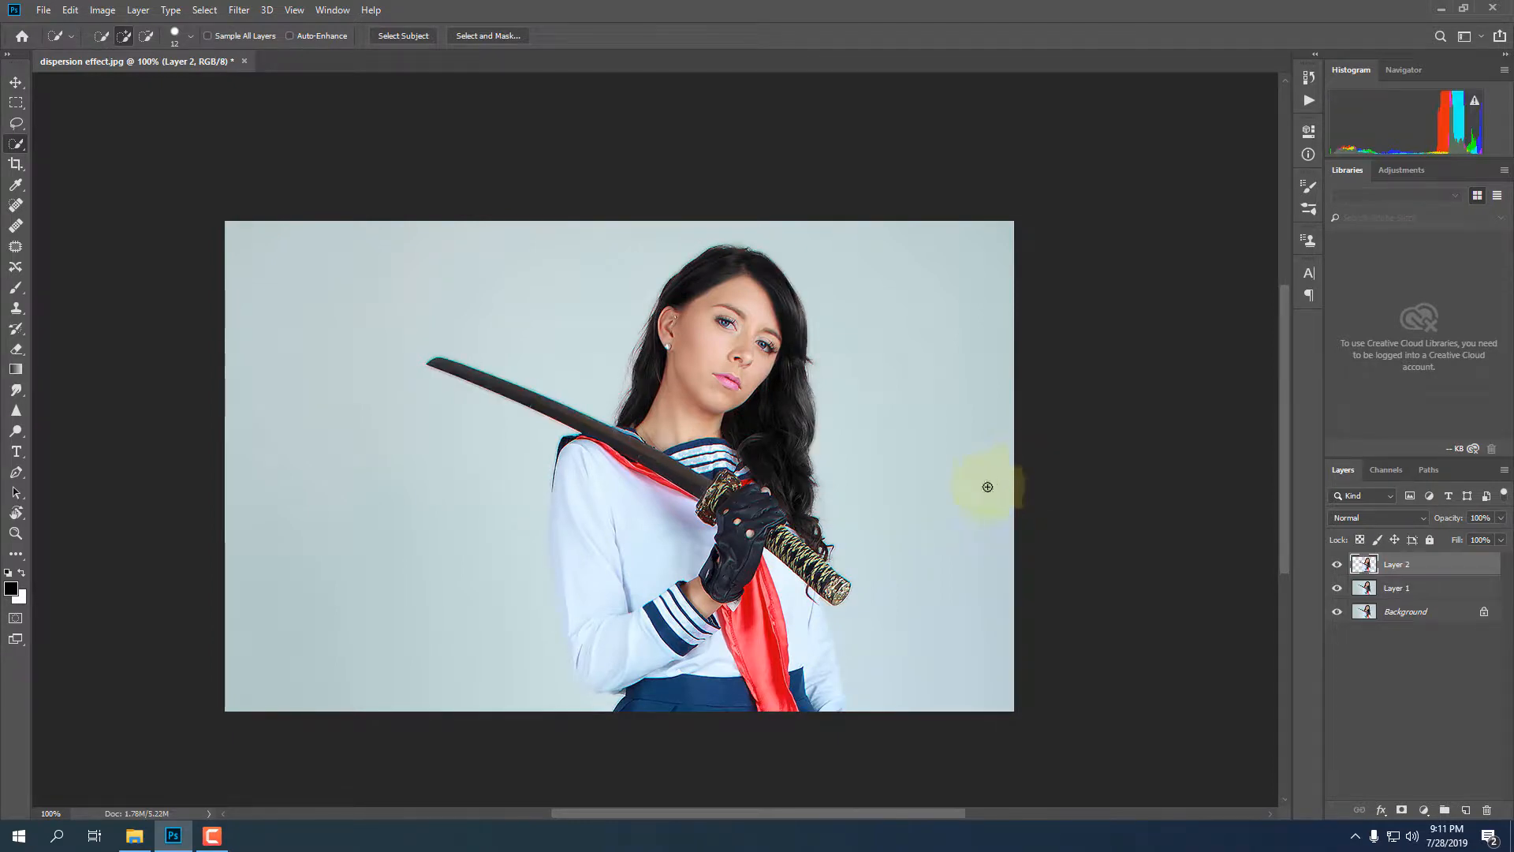
Hide Layer 2 and make Layer 1 the active layer.
key(v)
ctrl+click(698, 412)
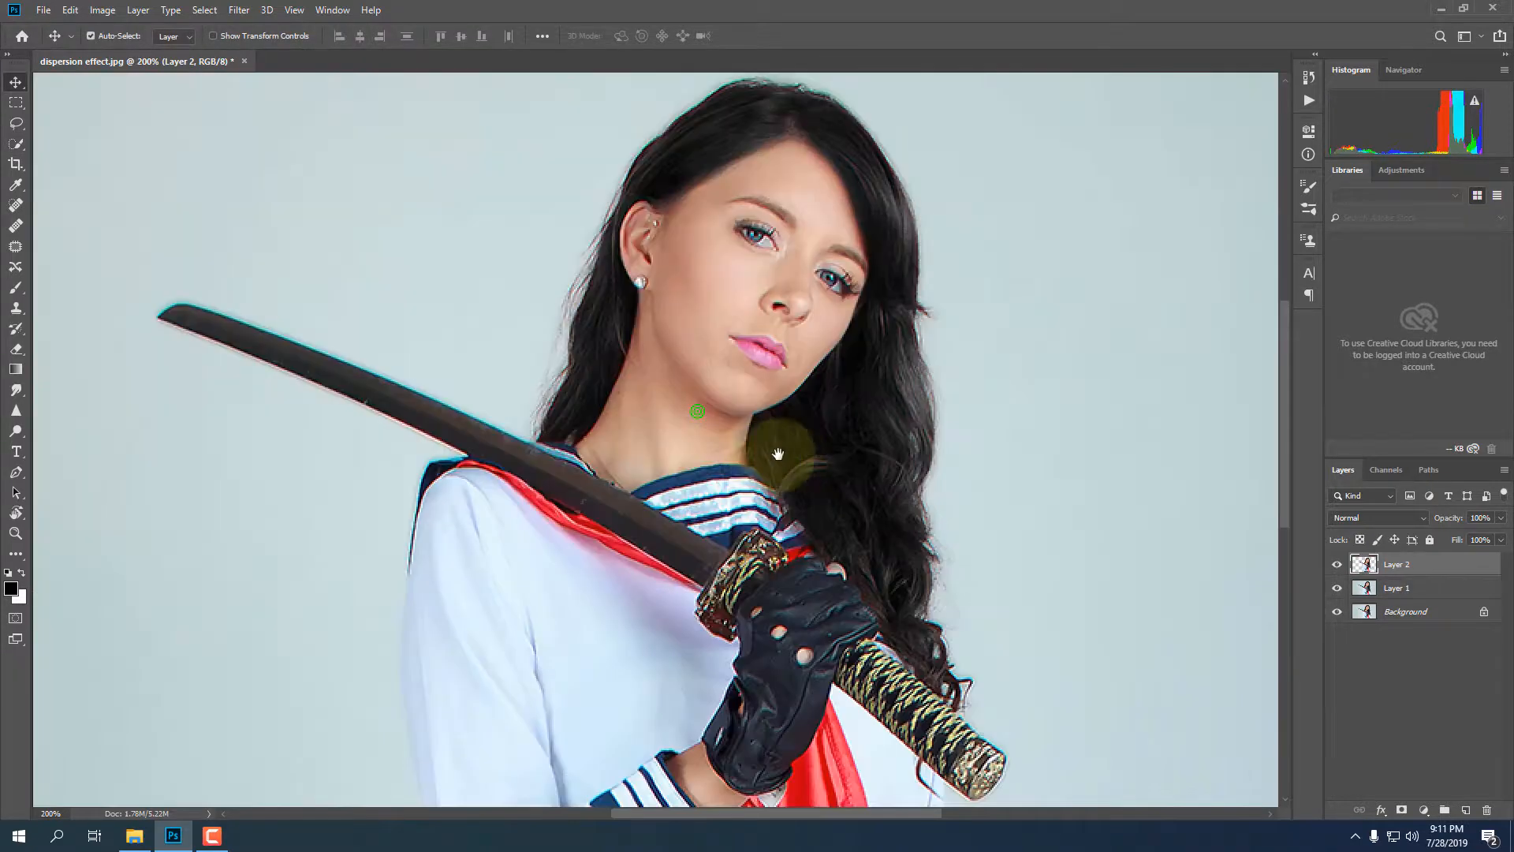
alt+click(894, 443)
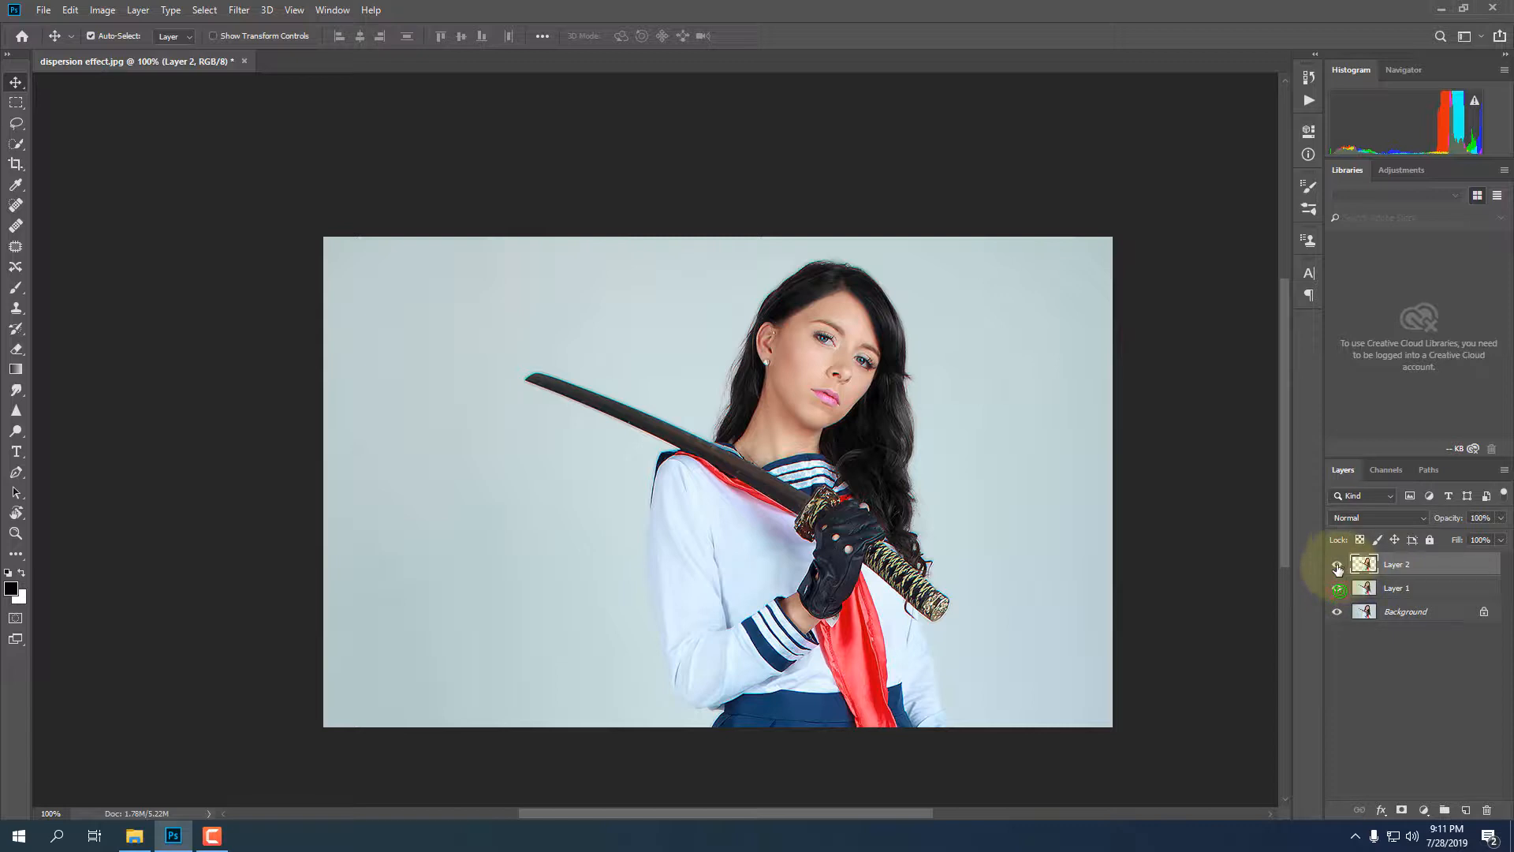
ctrl+click(896, 491)
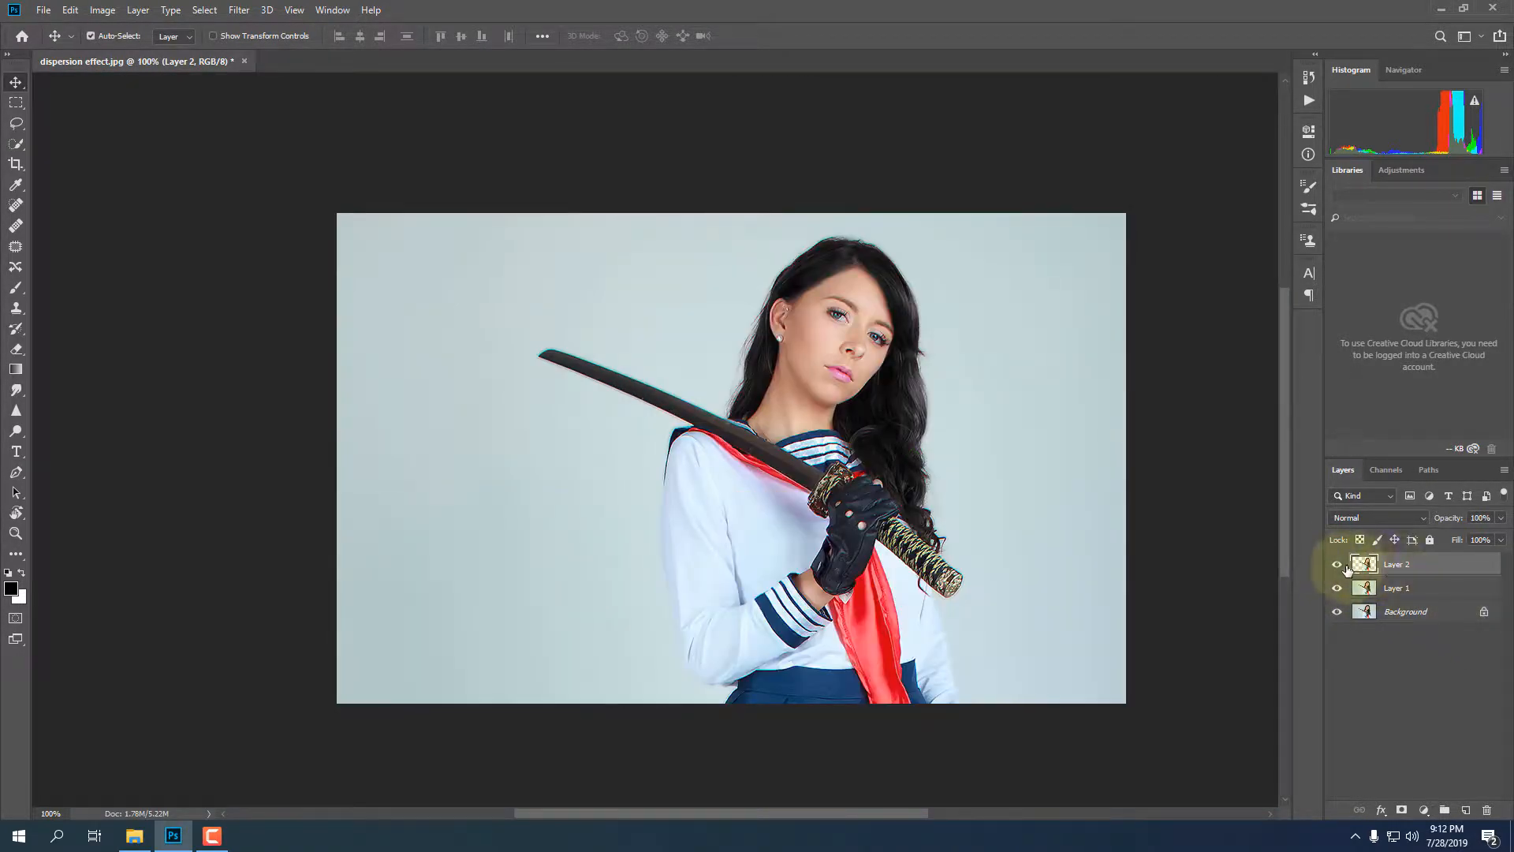
click(1335, 565)
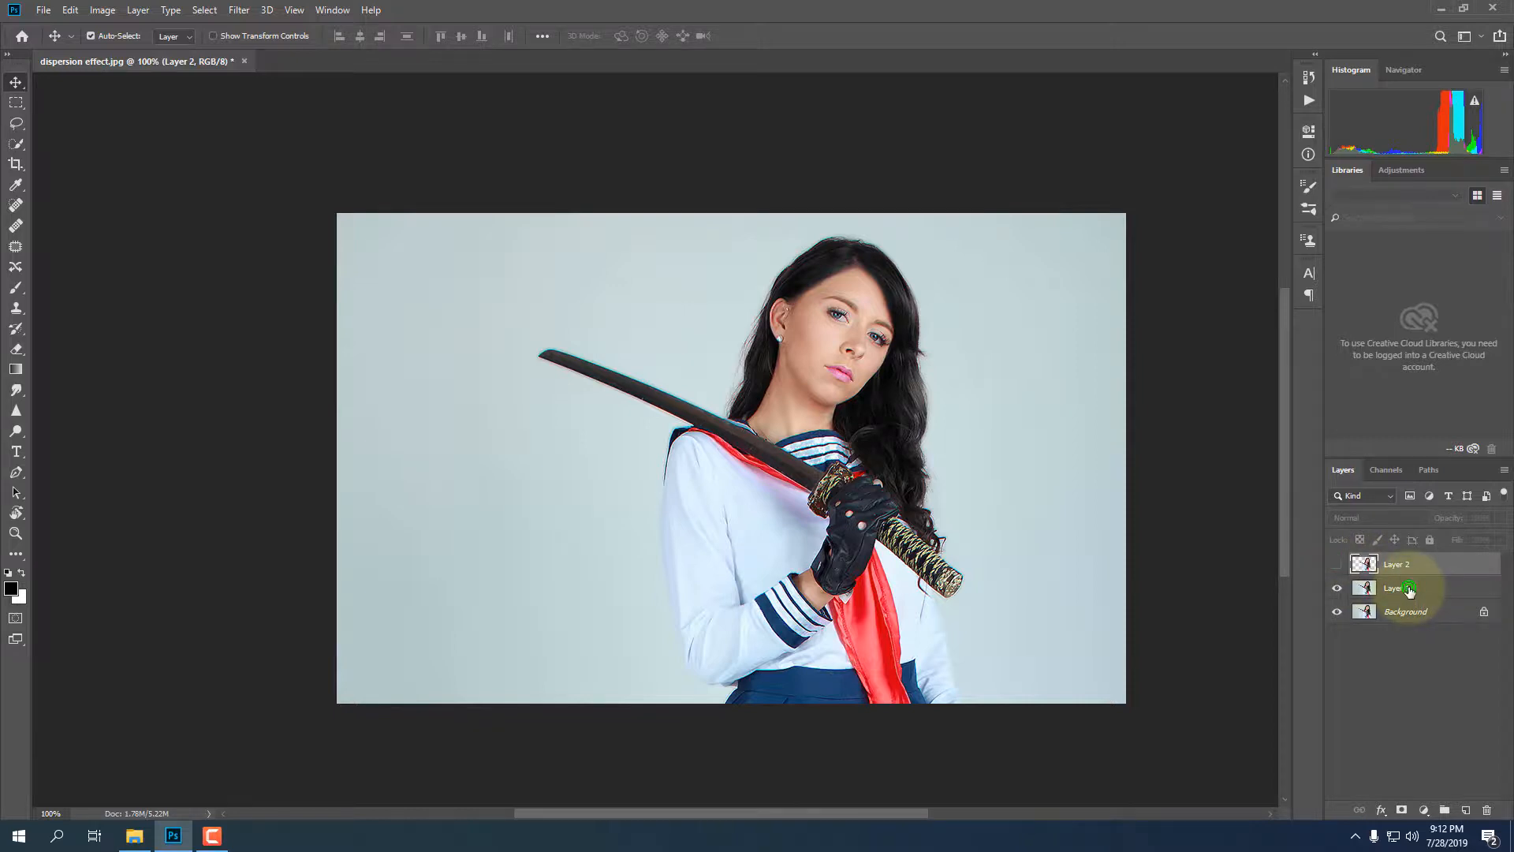
click(1410, 590)
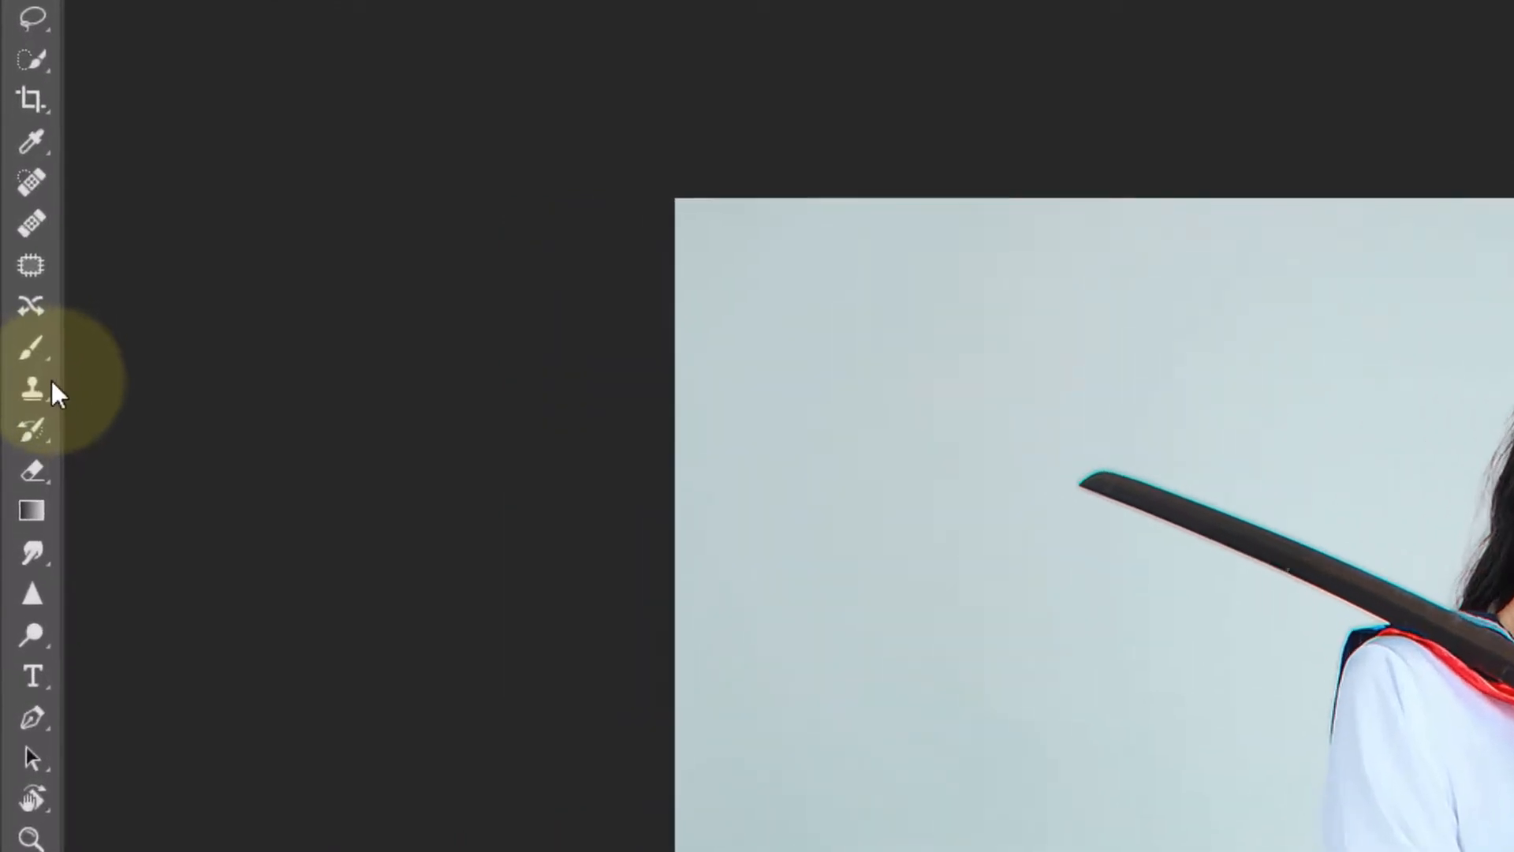
Set up the Clone Stamp tool with the Soft Round brush from General Brushes.
click(23, 303)
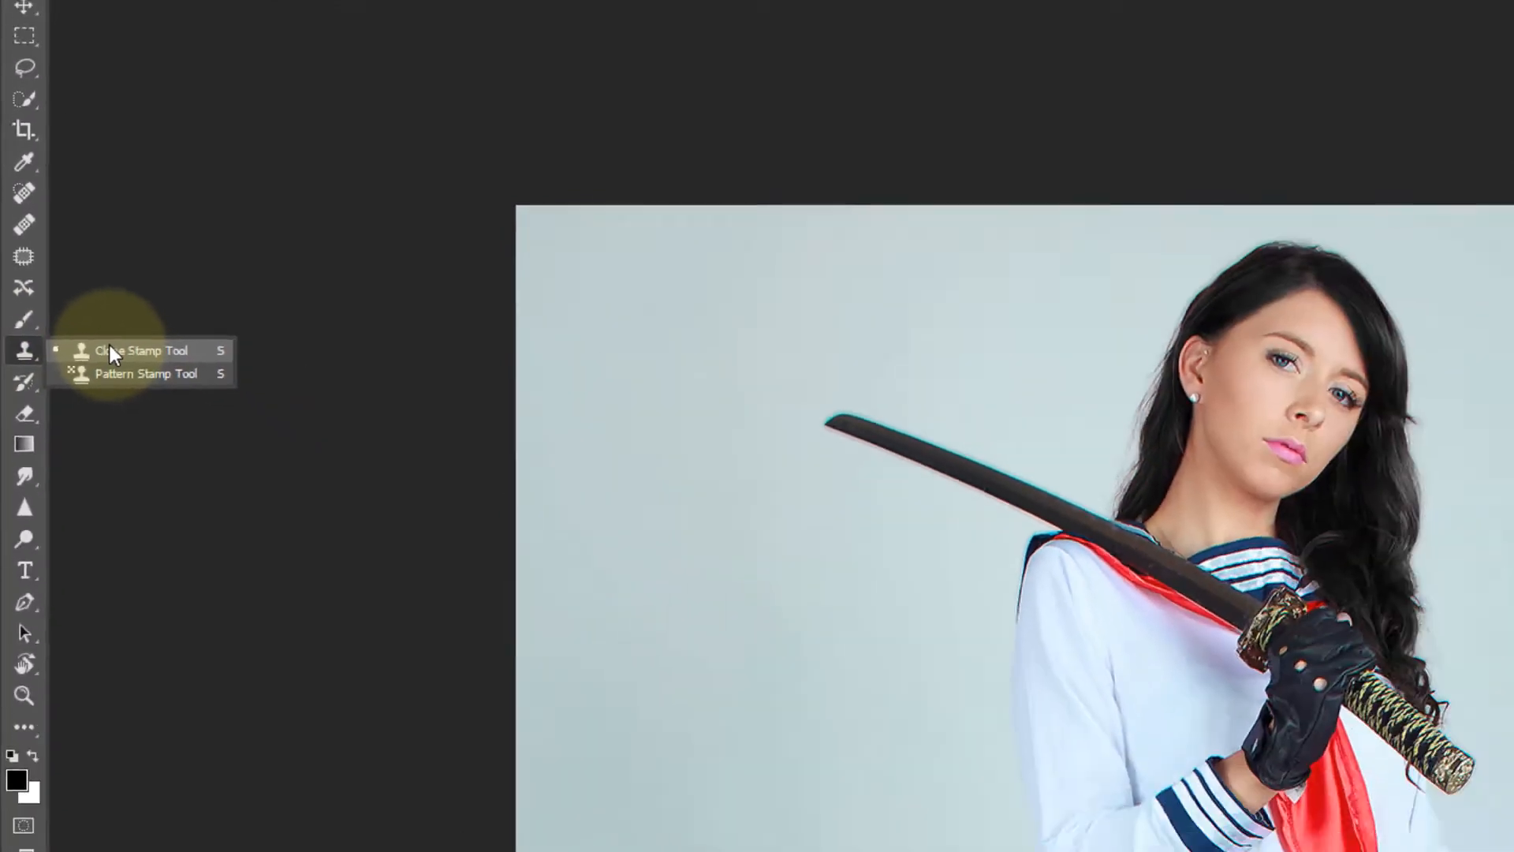
click(149, 393)
click(114, 36)
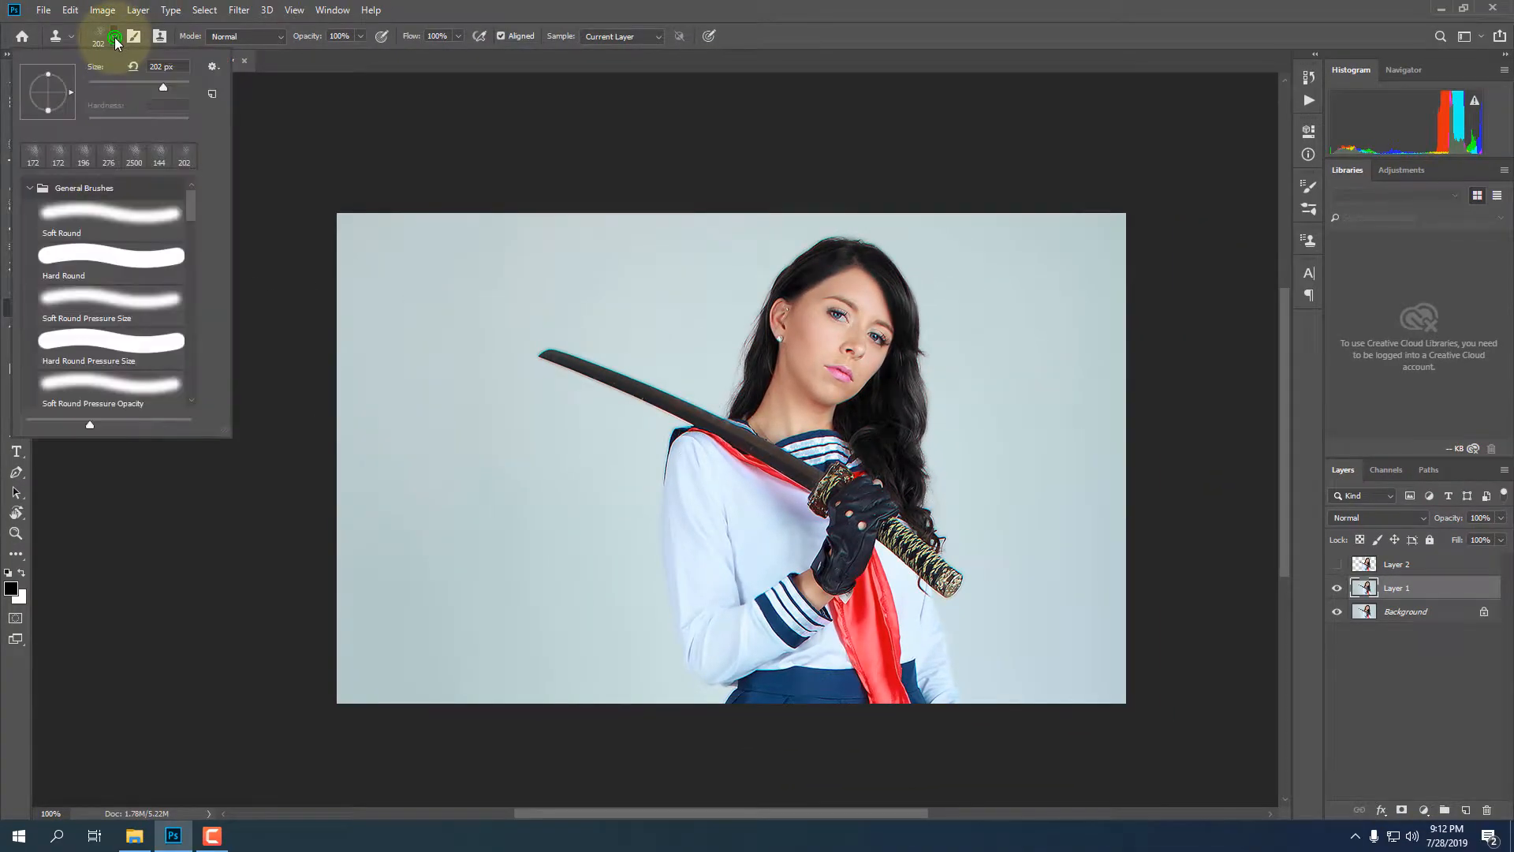
double_click(121, 215)
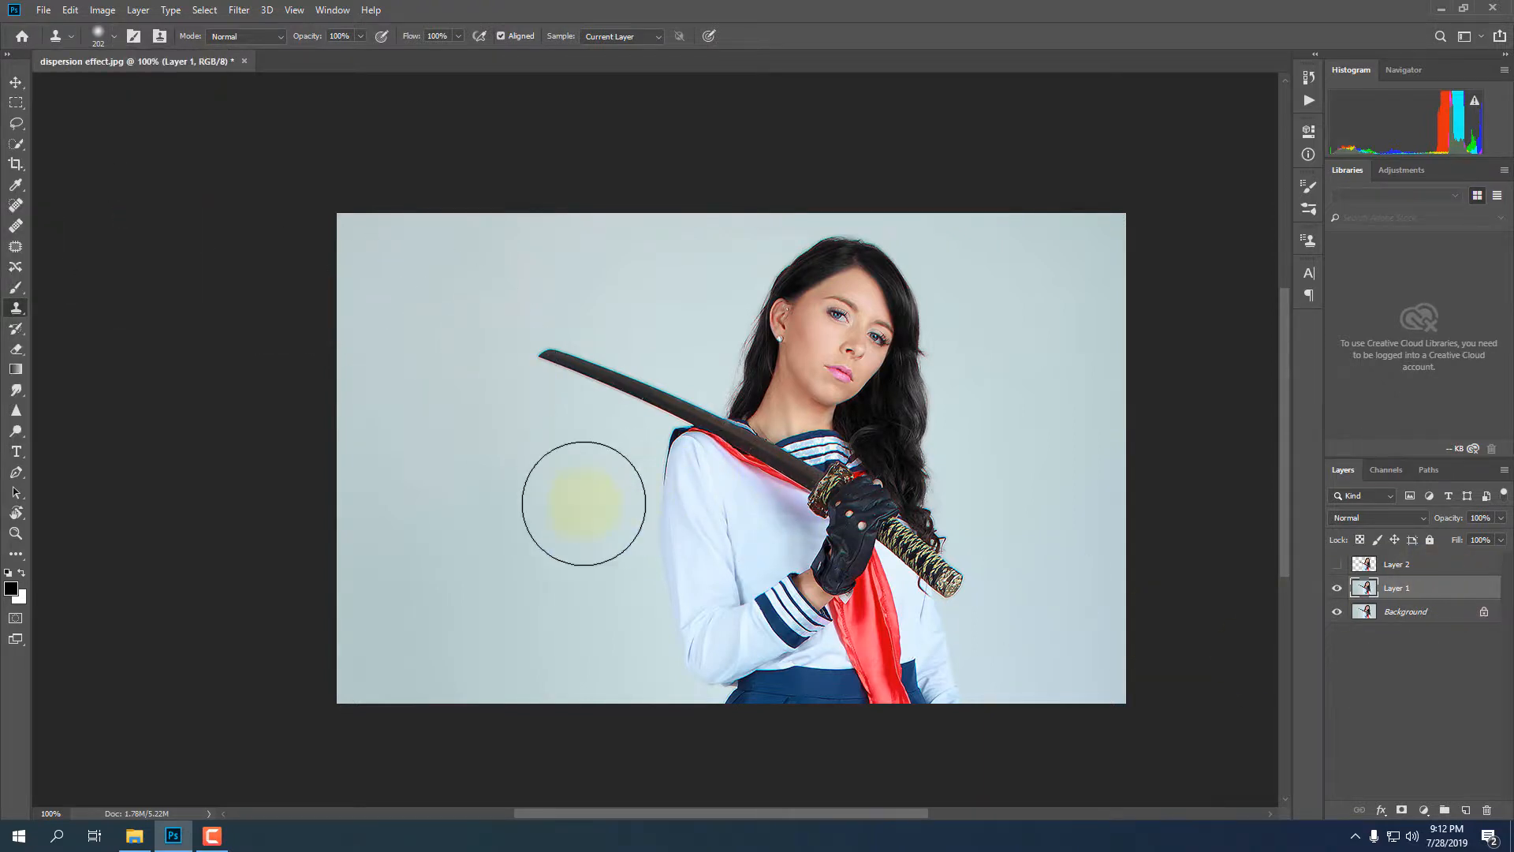
Clone clean backdrop over the sword blade and the near side of the woman's hair on Layer 1.
drag(502, 506, 524, 516)
alt+click(523, 516)
click(574, 391)
mouse_move(573, 391)
mouse_down()
mouse_move(642, 399)
mouse_move(662, 429)
mouse_move(554, 392)
mouse_up()
drag(532, 495, 480, 480)
alt+click(479, 479)
drag(796, 282, 724, 333)
alt+click(555, 363)
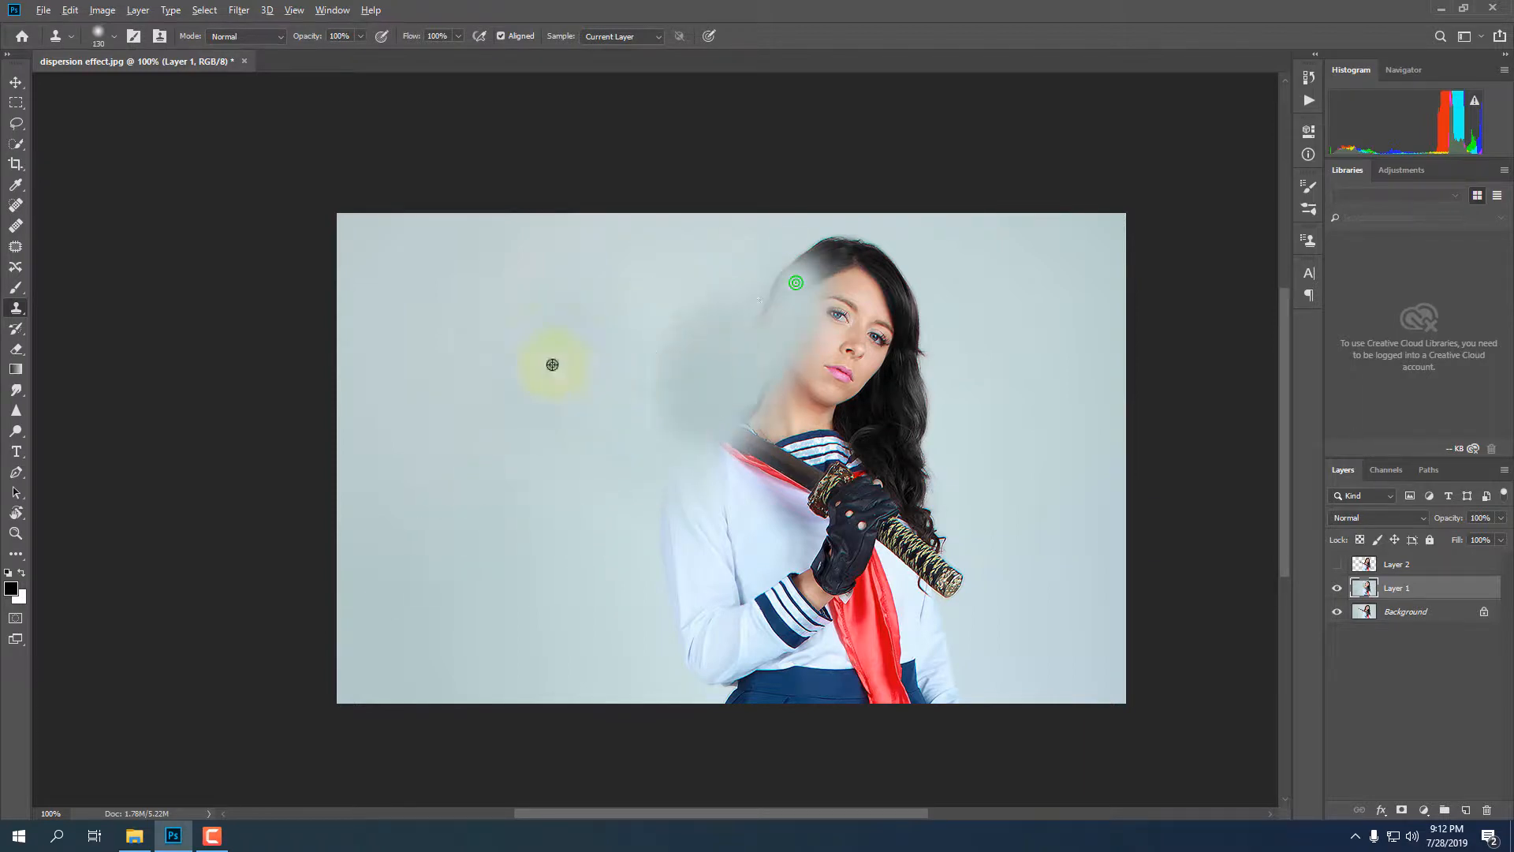
Clone backdrop over the woman's near shoulder, sleeve and forearm down to the skirt.
drag(555, 363, 582, 364)
mouse_move(665, 433)
mouse_down()
mouse_move(670, 548)
mouse_move(717, 565)
mouse_move(678, 557)
mouse_up()
alt+click(628, 513)
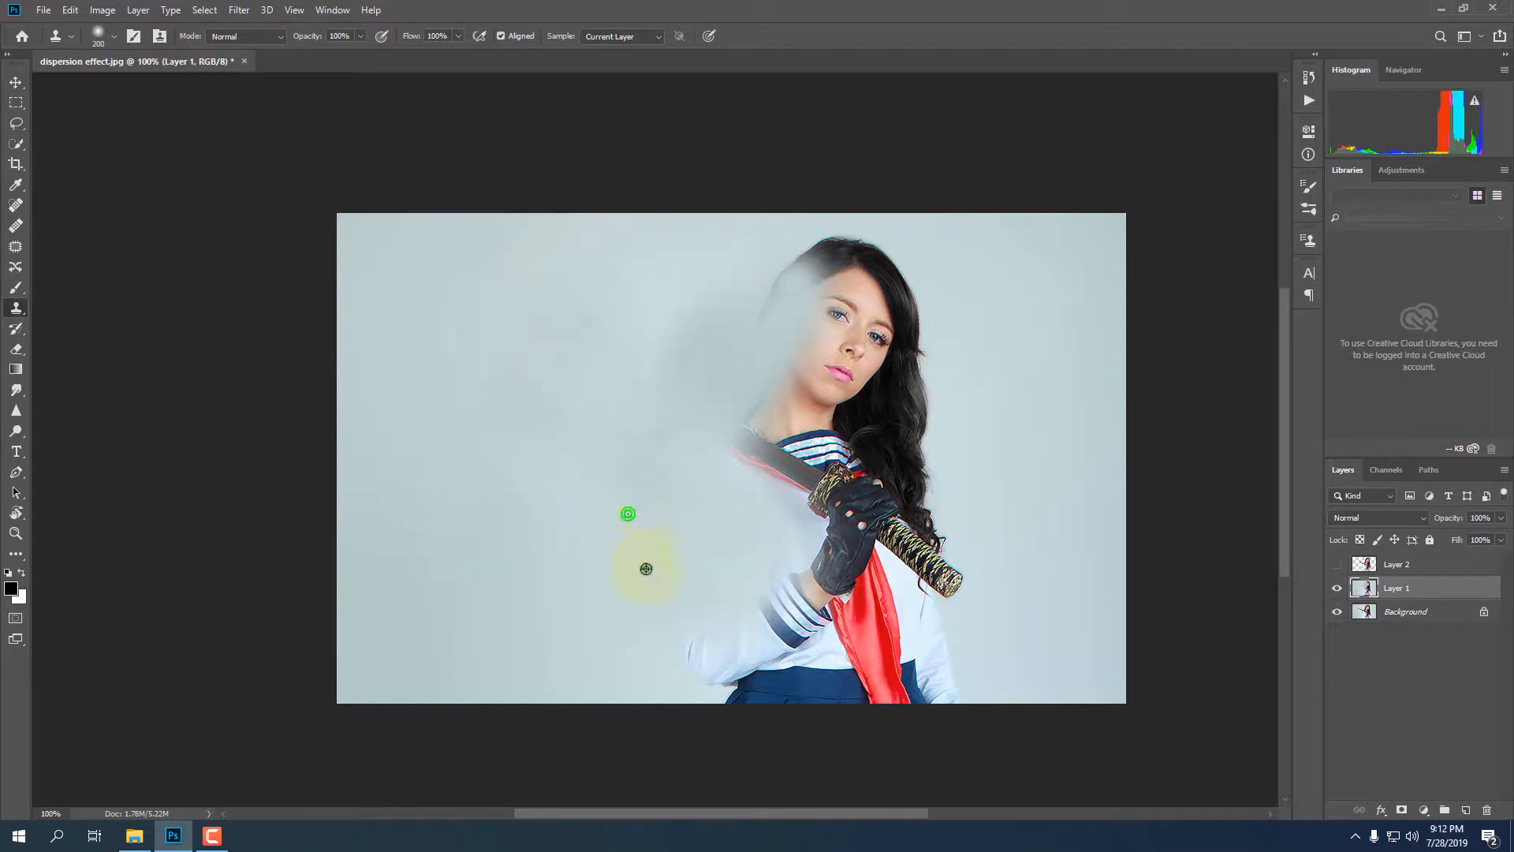
mouse_move(676, 635)
mouse_down()
mouse_move(700, 670)
mouse_move(663, 657)
mouse_move(730, 579)
mouse_up()
alt+click(550, 608)
alt+click(661, 560)
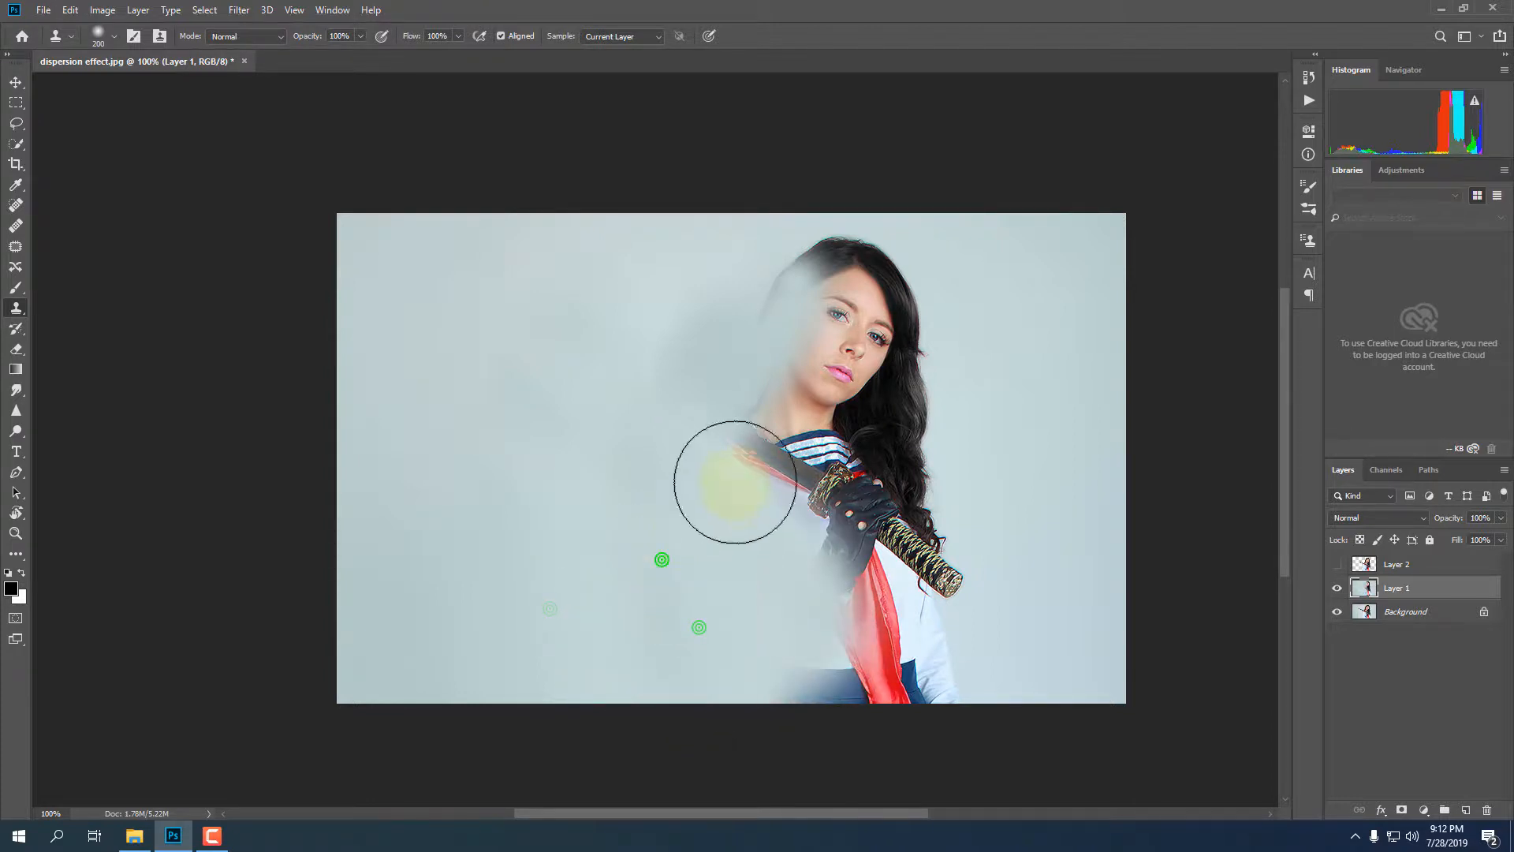
Clone backdrop over the woman's neck, face, head and gloved hand.
drag(739, 478, 778, 355)
alt+click(631, 441)
drag(773, 290, 845, 343)
alt+click(602, 399)
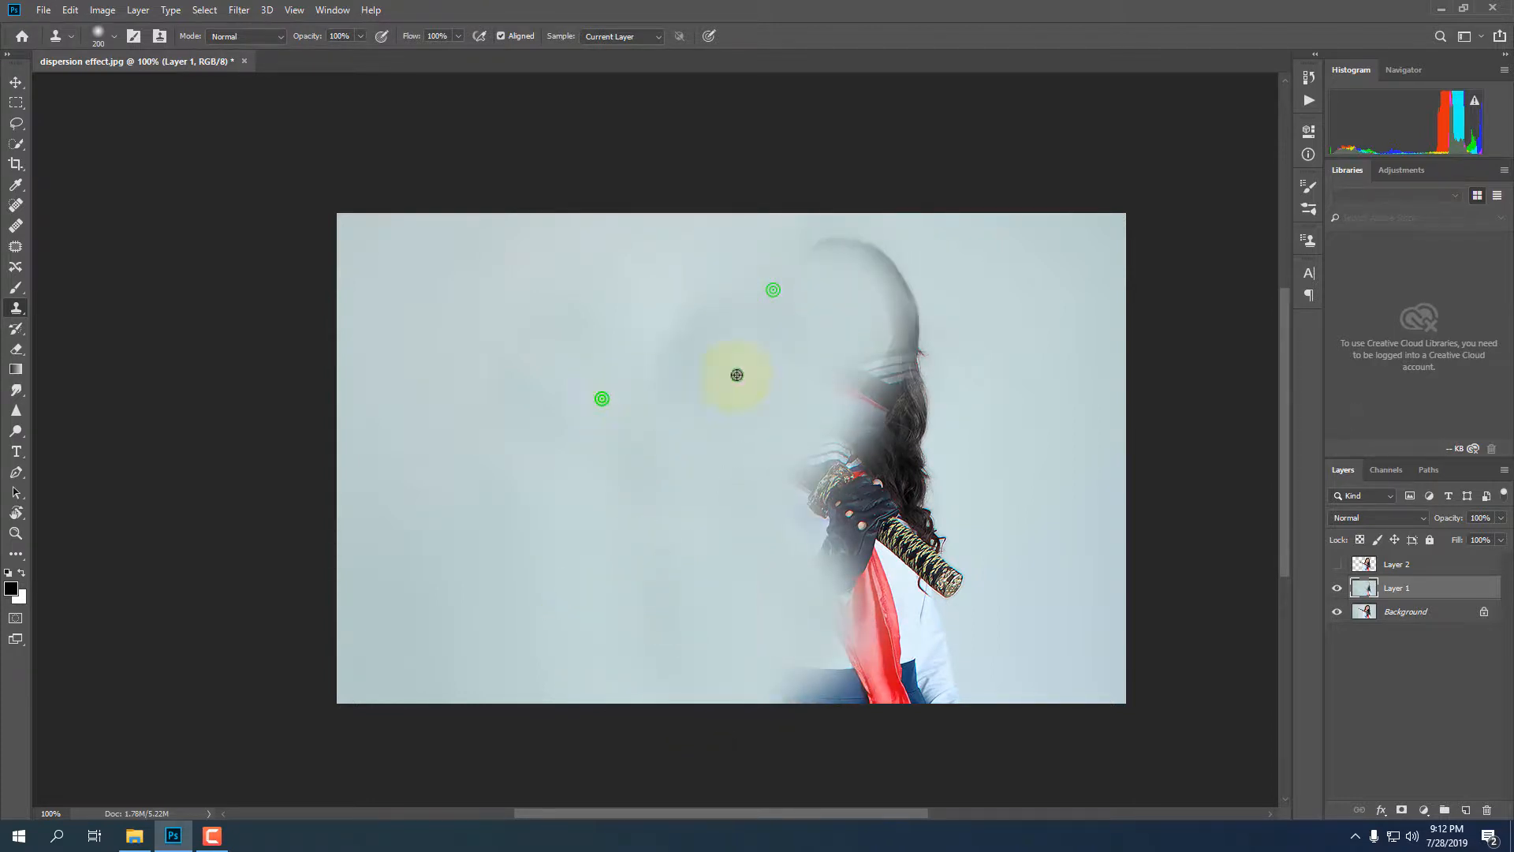
mouse_move(852, 277)
mouse_down()
mouse_move(867, 351)
mouse_move(775, 493)
mouse_up()
alt+click(616, 412)
click(882, 373)
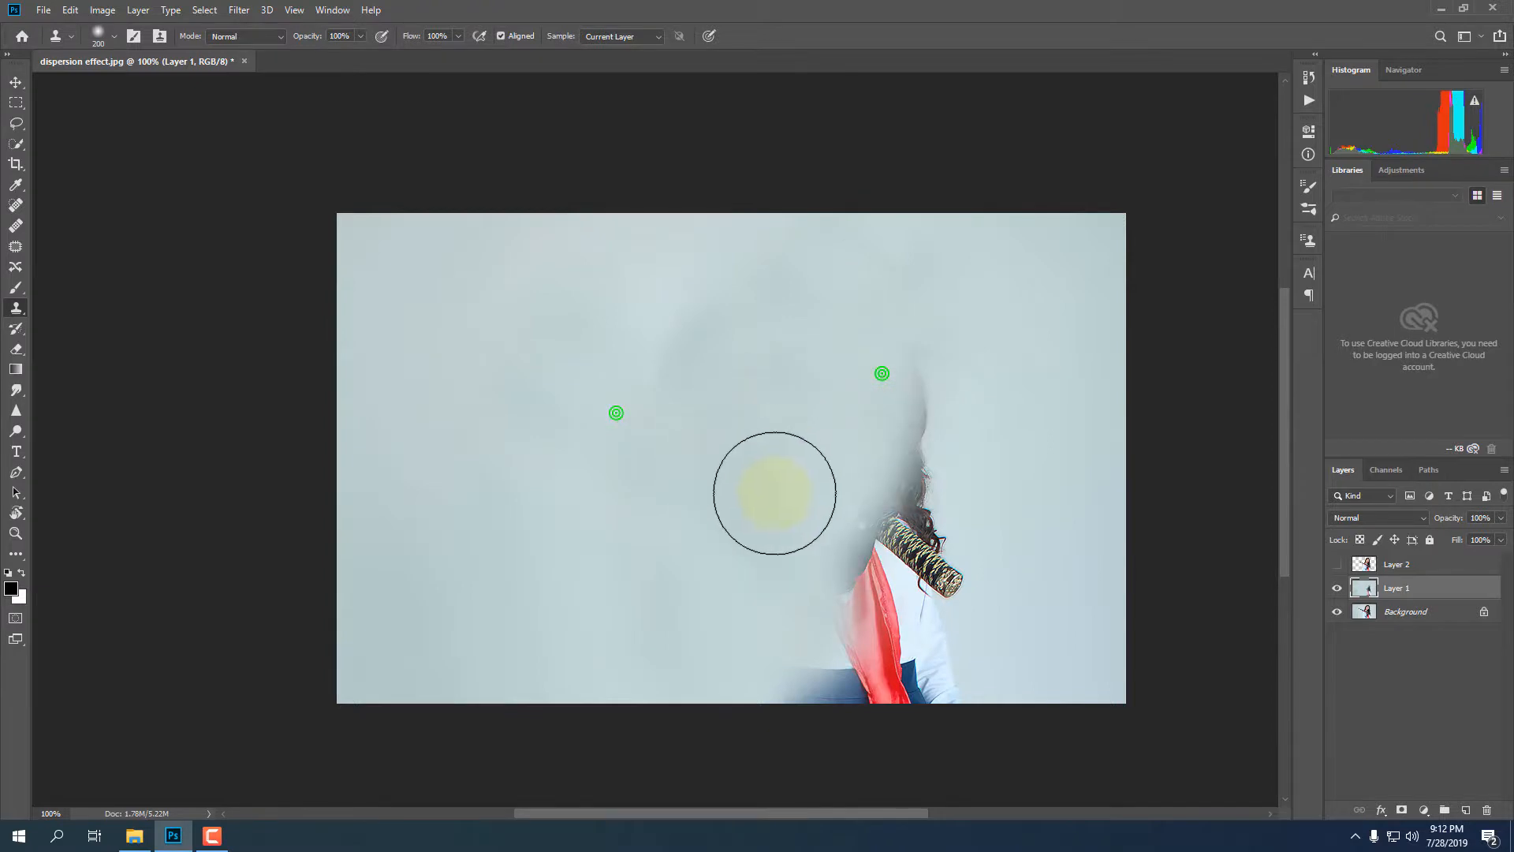
Clone out the remaining hair, sword handle, scarf, far sleeve and skirt so only backdrop is left on Layer 1.
drag(900, 395, 795, 523)
alt+click(943, 344)
mouse_move(946, 593)
mouse_down()
mouse_move(889, 567)
mouse_move(895, 520)
mouse_up()
mouse_move(953, 673)
mouse_down()
mouse_move(886, 651)
mouse_move(795, 661)
mouse_up()
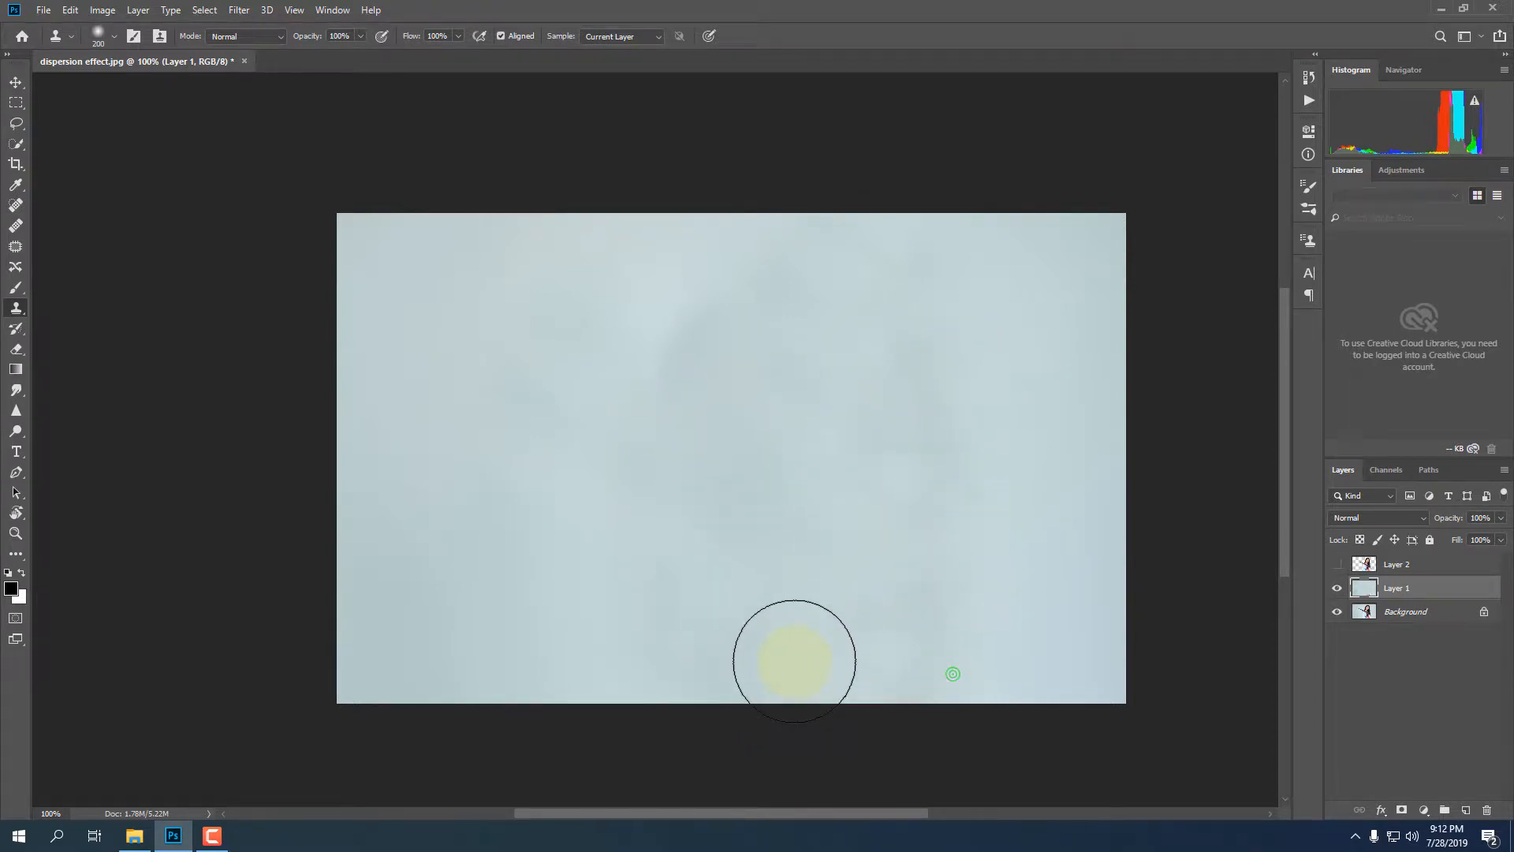
alt+click(855, 422)
drag(774, 392, 980, 517)
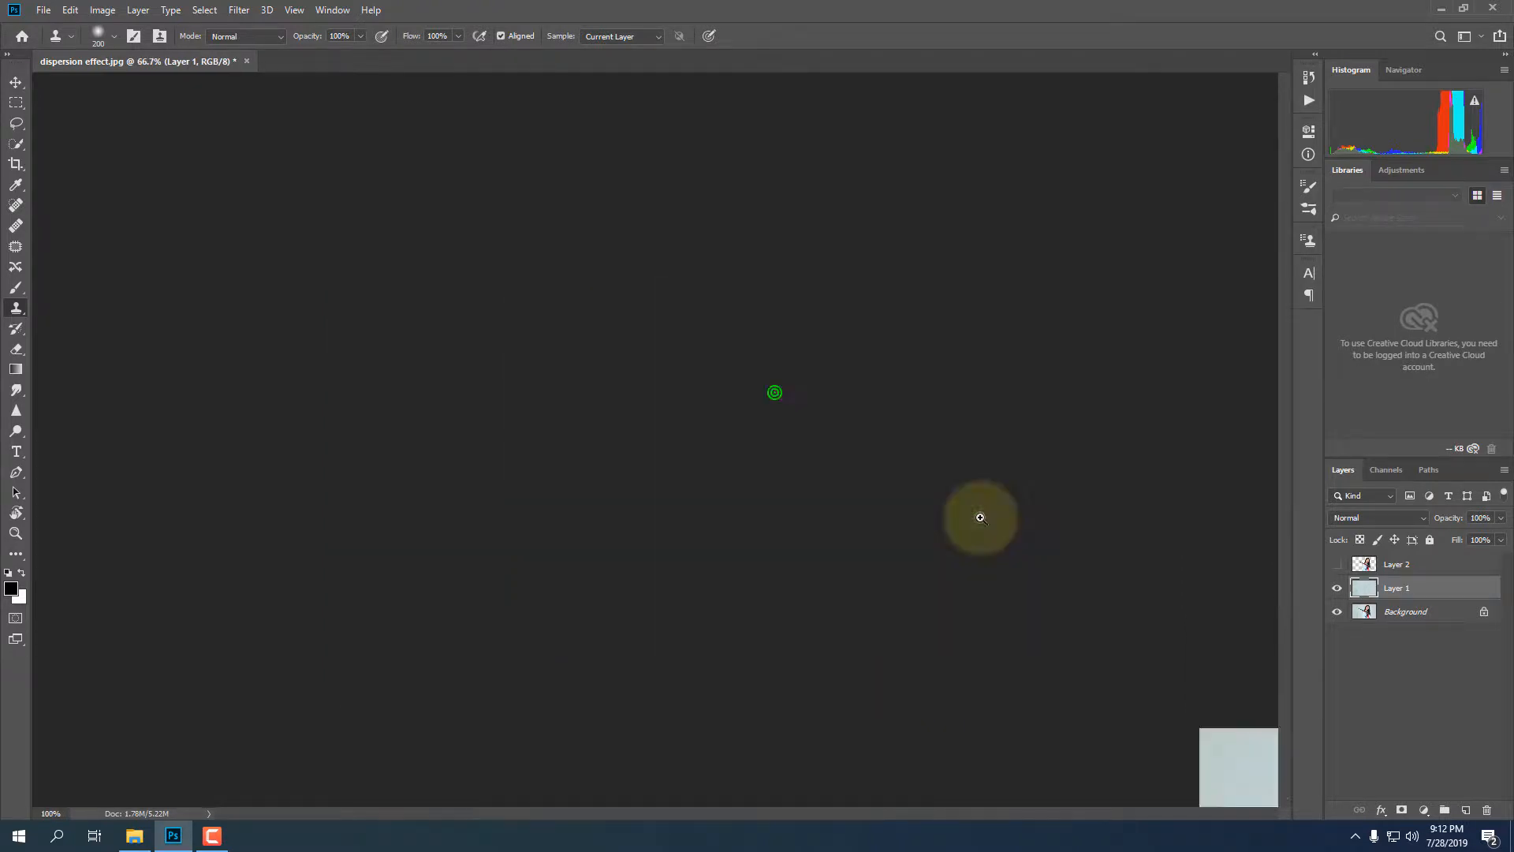
key(ctrl+1)
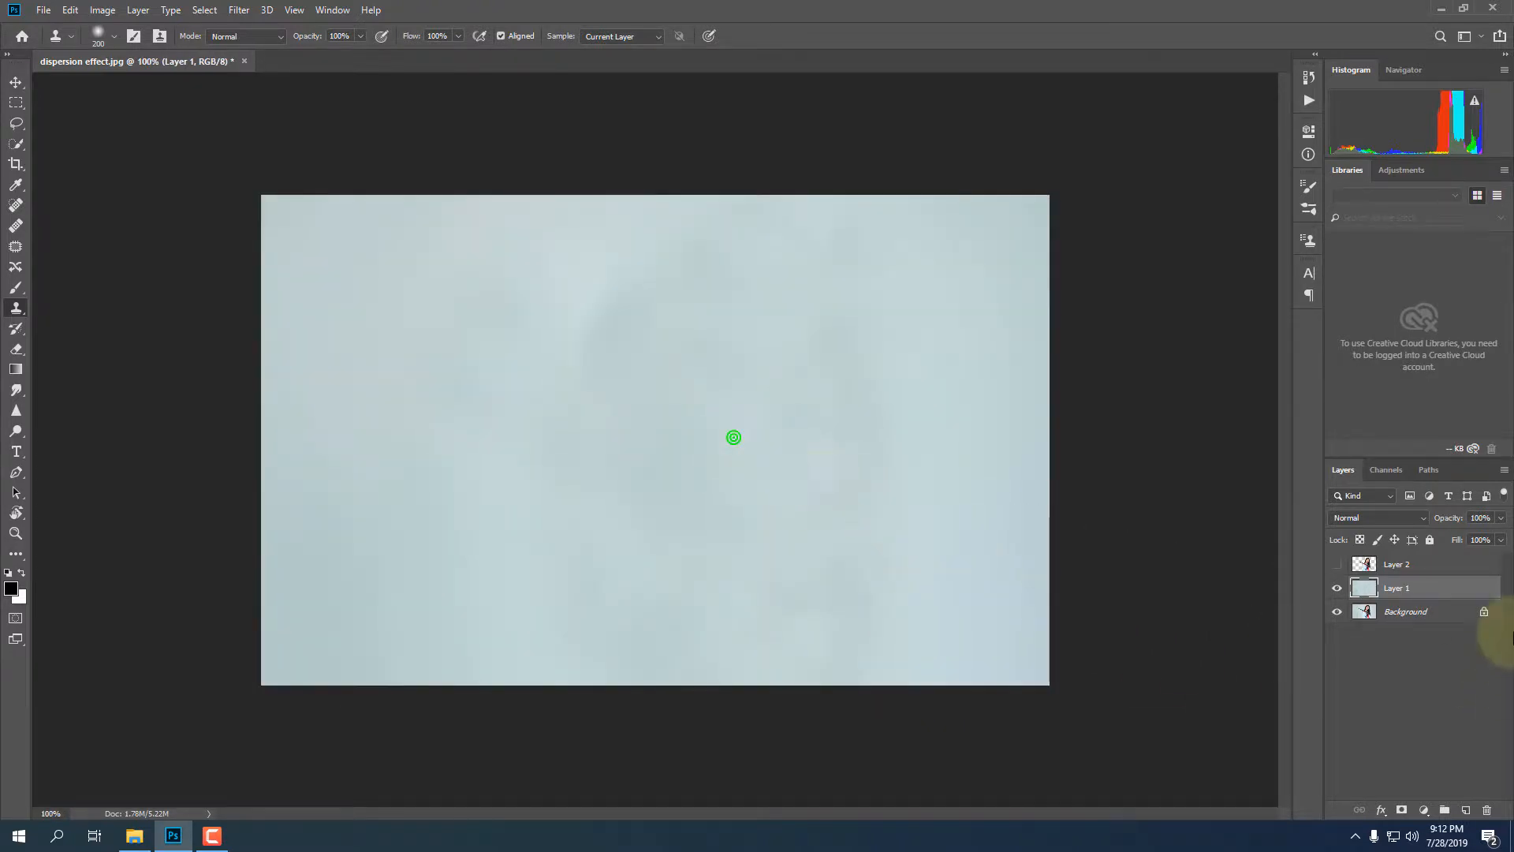
Show Layer 2, duplicate it, and rename the upper cutout layer 1 and the lower one 2.
click(1337, 564)
click(1438, 565)
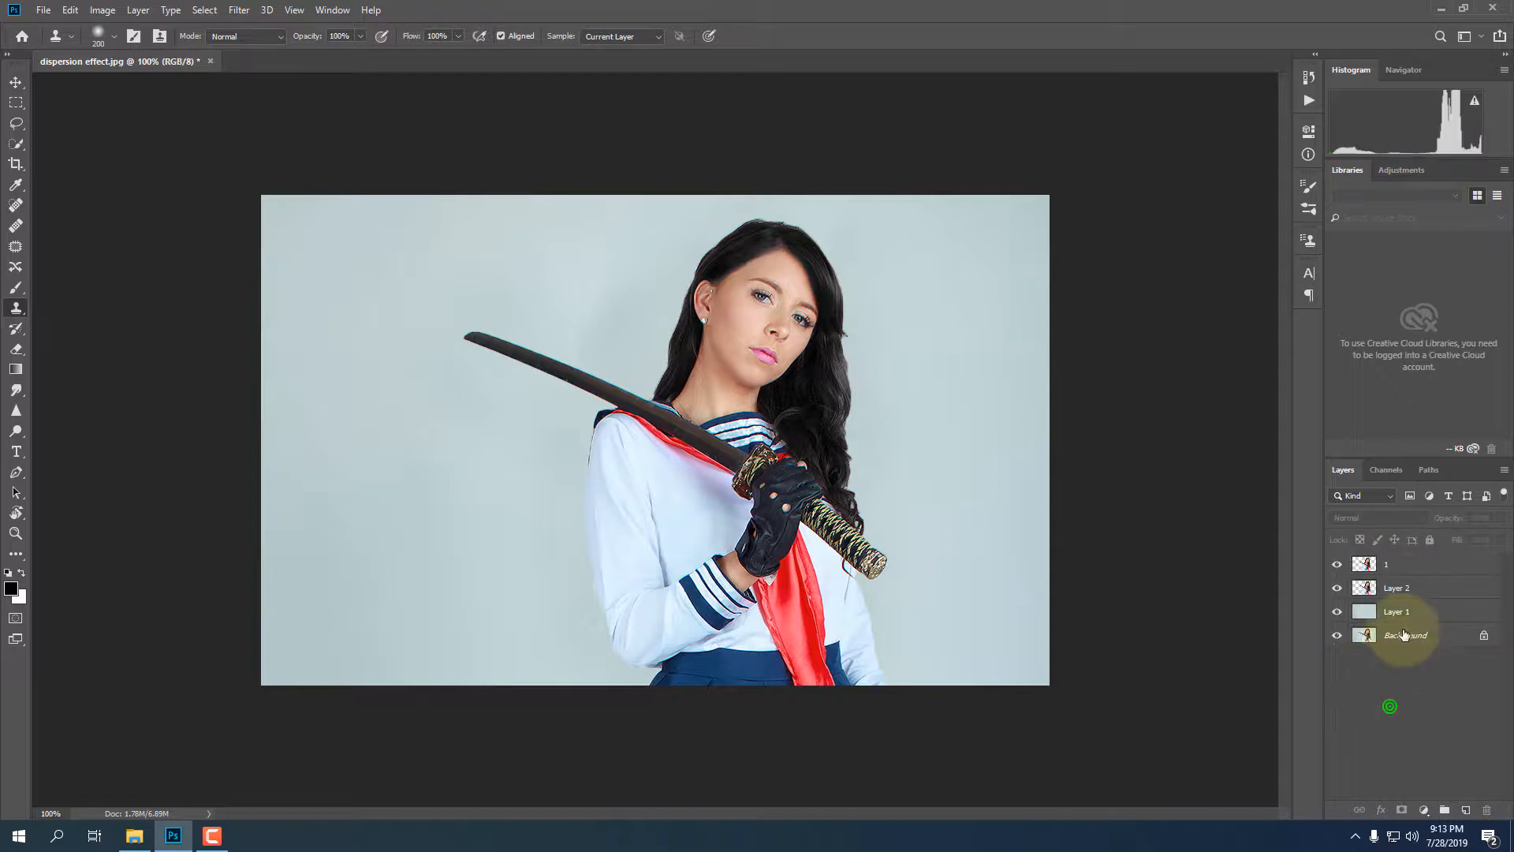
double_click(1411, 588)
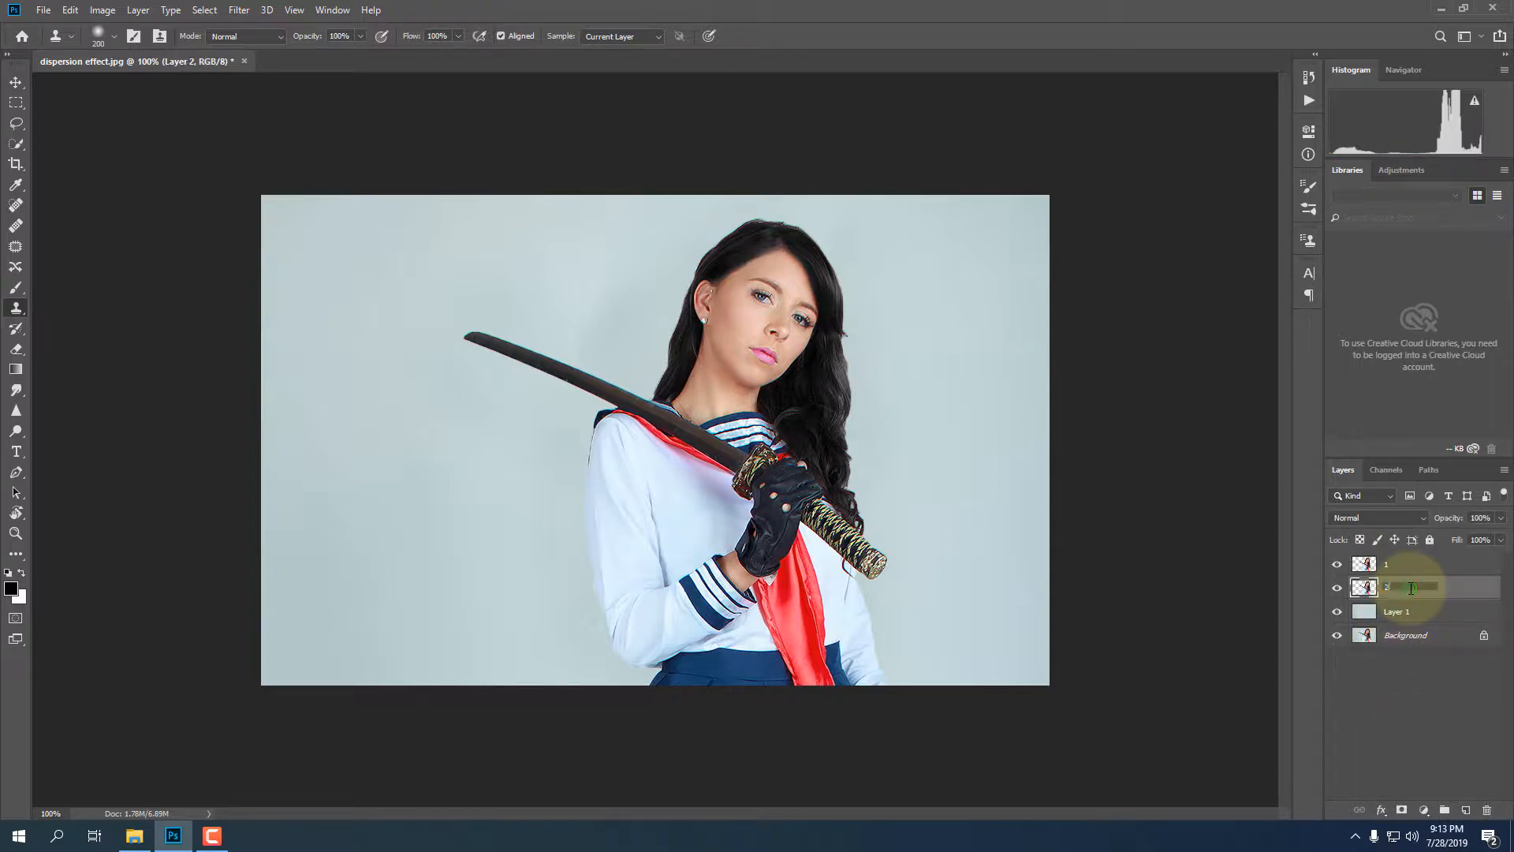
click(1362, 703)
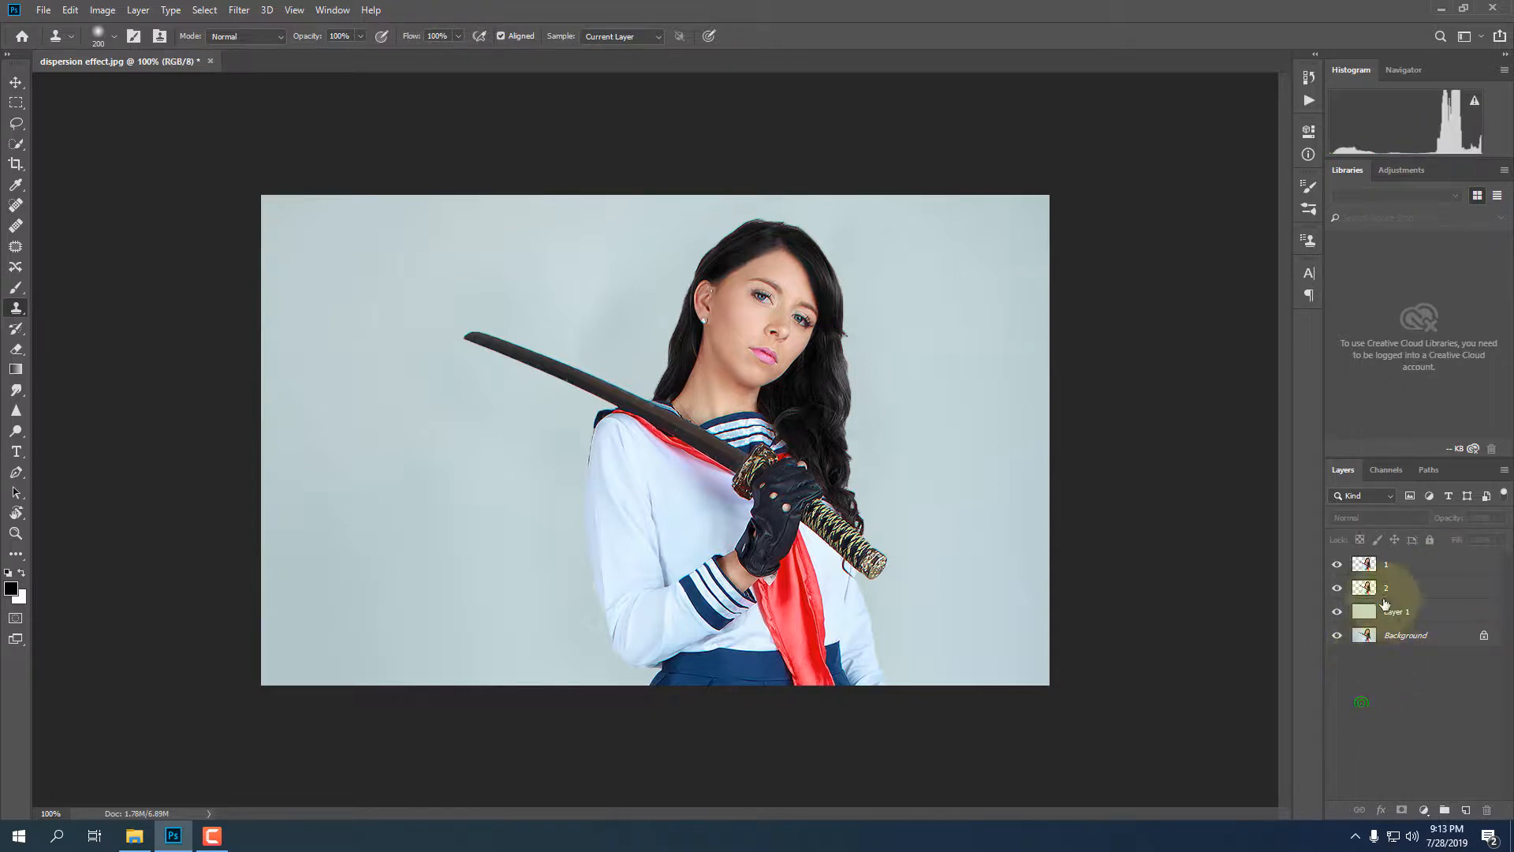
Open the Liquify filter on layer 2.
click(15, 82)
click(1411, 588)
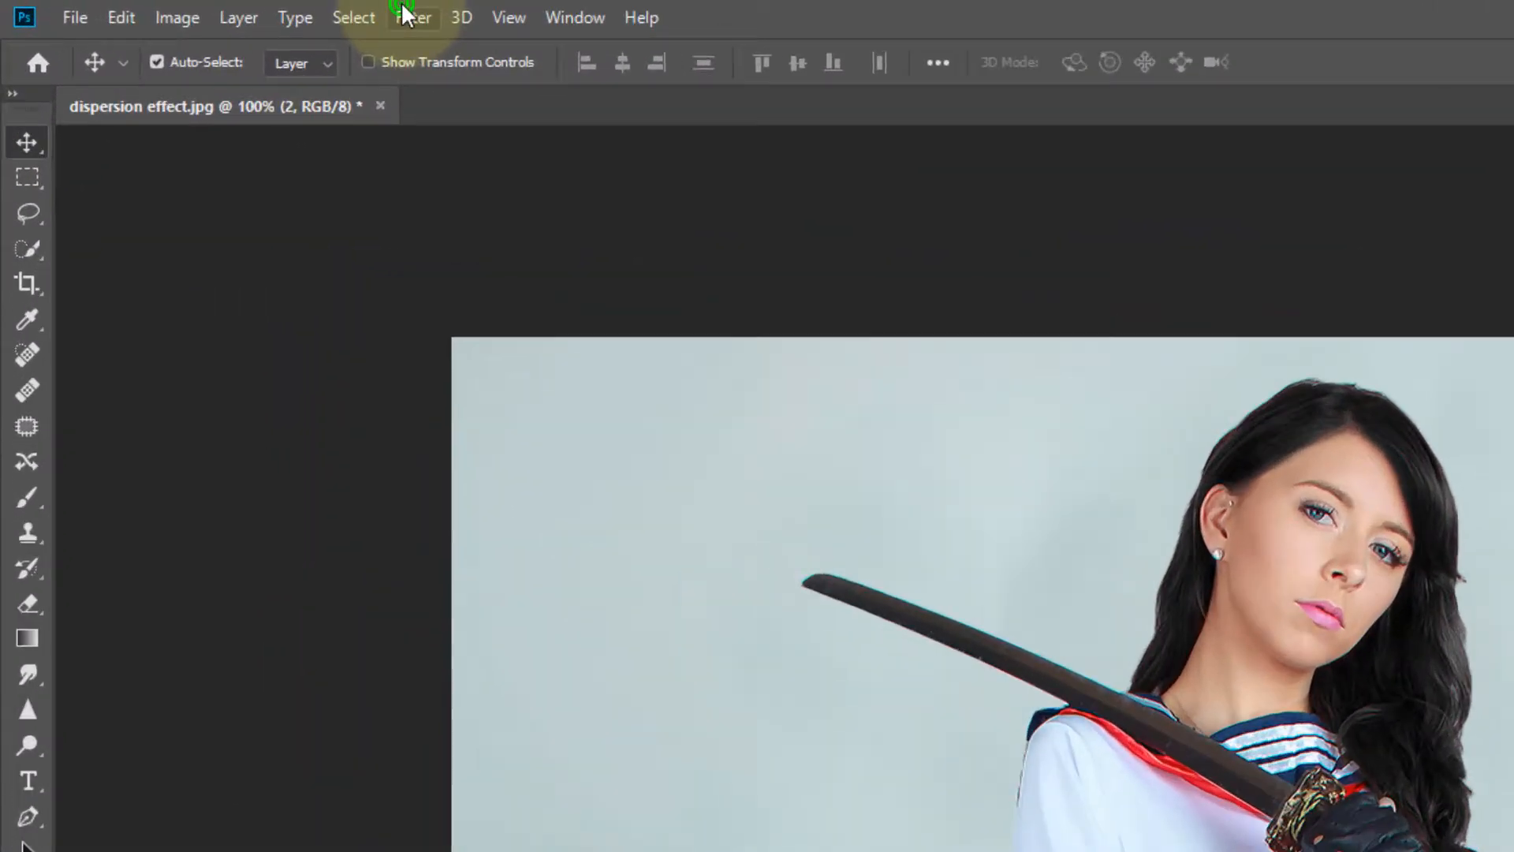
click(237, 10)
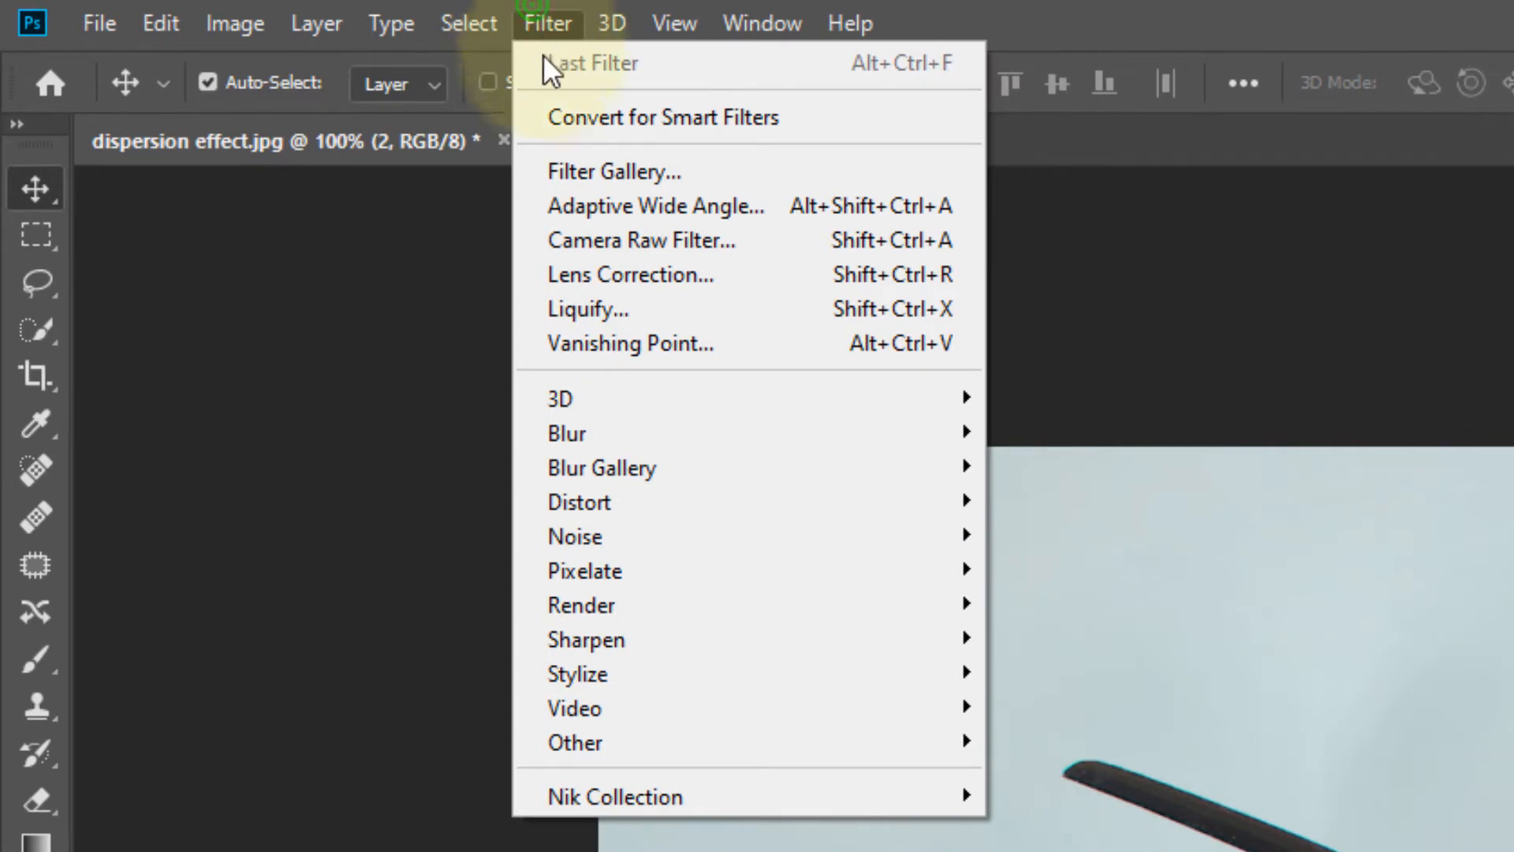
click(628, 310)
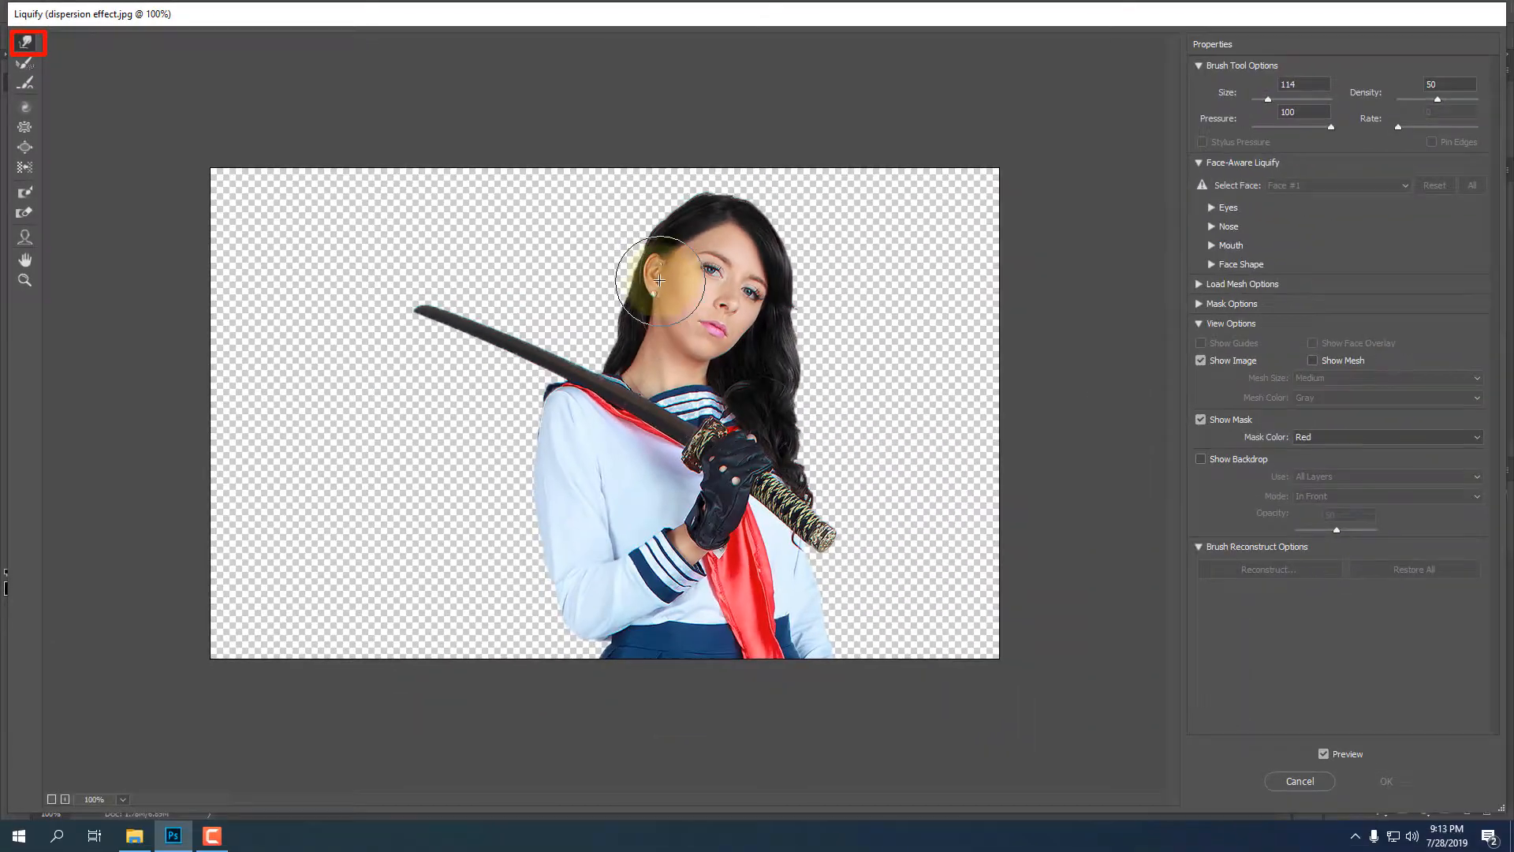
Warp the hair, cheek and chin outward toward the sword-tip side with a size 114 Forward Warp brush.
mouse_move(679, 257)
mouse_down()
mouse_move(582, 234)
mouse_move(585, 212)
mouse_move(555, 203)
mouse_up()
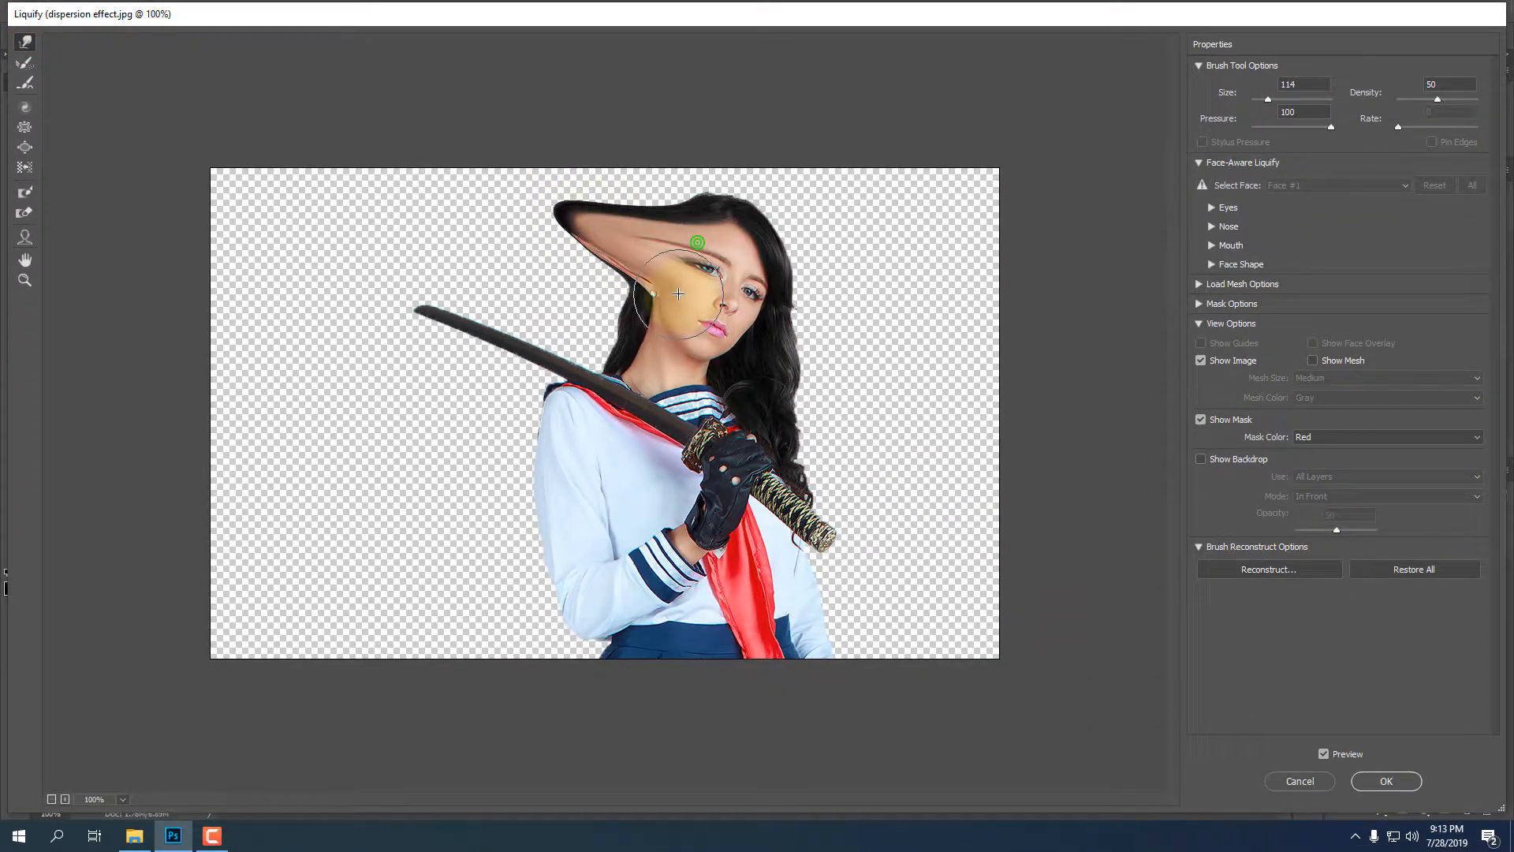
drag(685, 297, 584, 306)
mouse_move(706, 325)
mouse_down()
mouse_move(574, 319)
mouse_move(626, 346)
mouse_move(505, 310)
mouse_up()
drag(582, 359, 466, 327)
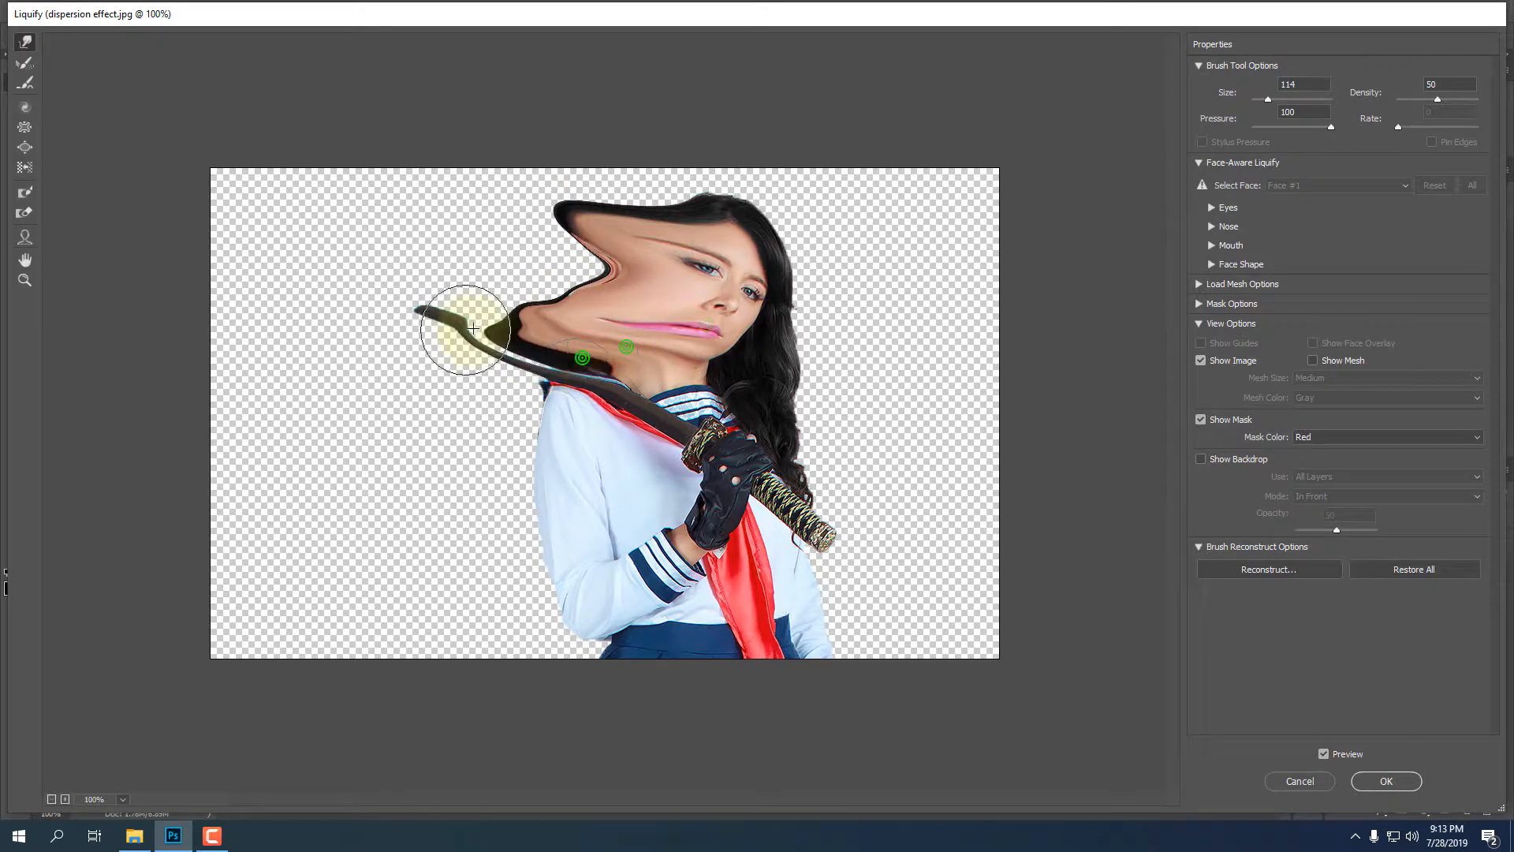
Stretch the sword blade, near shoulder and upper sleeve outward toward the sword-tip side.
drag(590, 387, 360, 279)
mouse_move(557, 407)
mouse_down()
mouse_move(382, 406)
mouse_move(507, 429)
mouse_move(414, 390)
mouse_move(475, 395)
mouse_move(497, 377)
mouse_move(374, 354)
mouse_up()
drag(480, 379, 354, 345)
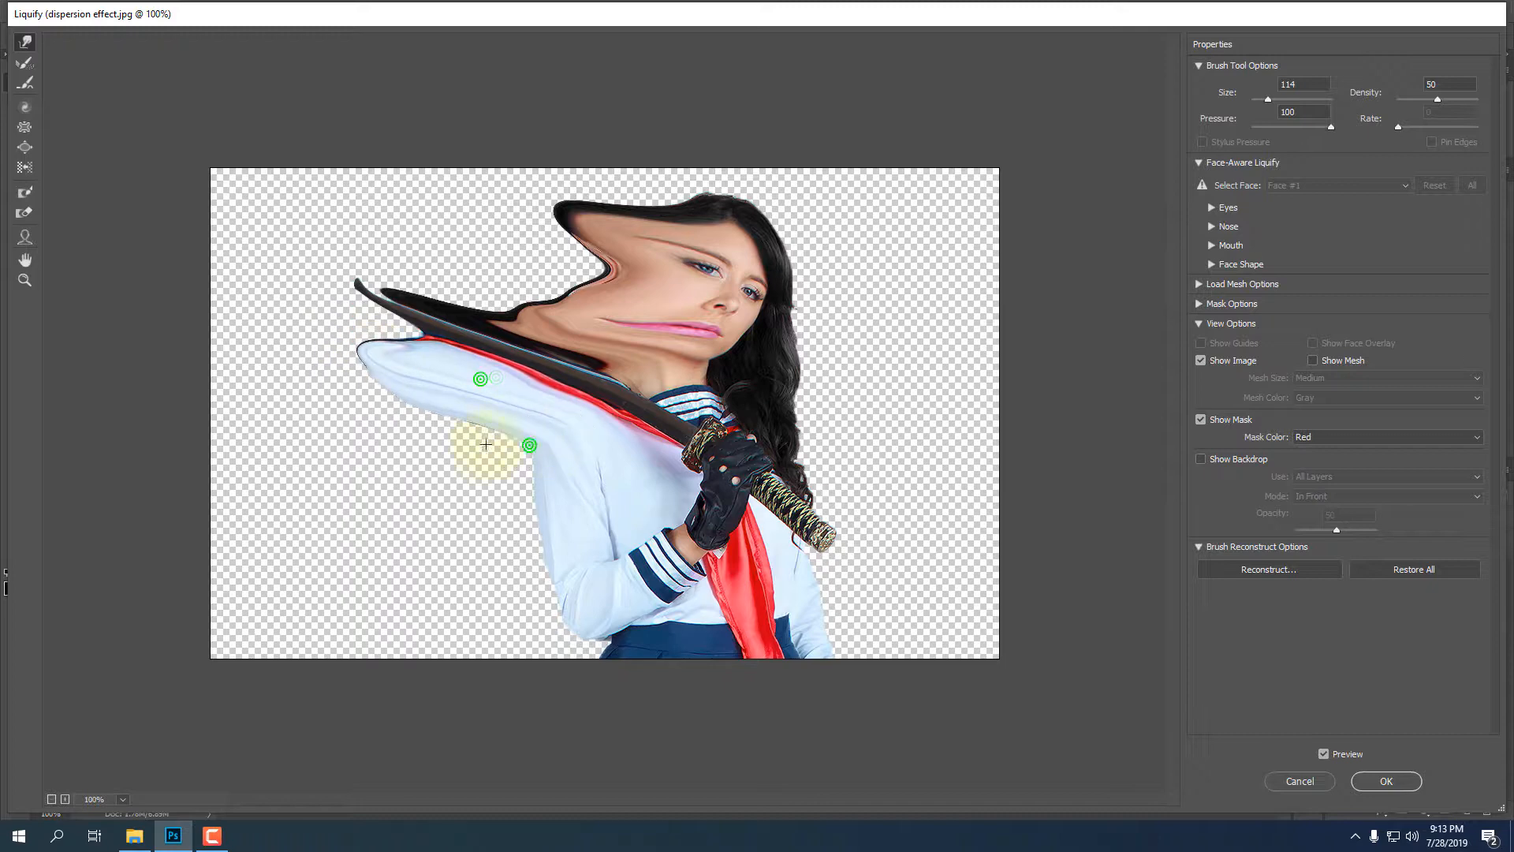
drag(486, 444, 422, 434)
drag(553, 459, 422, 474)
mouse_move(553, 510)
mouse_down()
mouse_move(465, 532)
mouse_move(467, 581)
mouse_move(488, 537)
mouse_move(351, 445)
mouse_up()
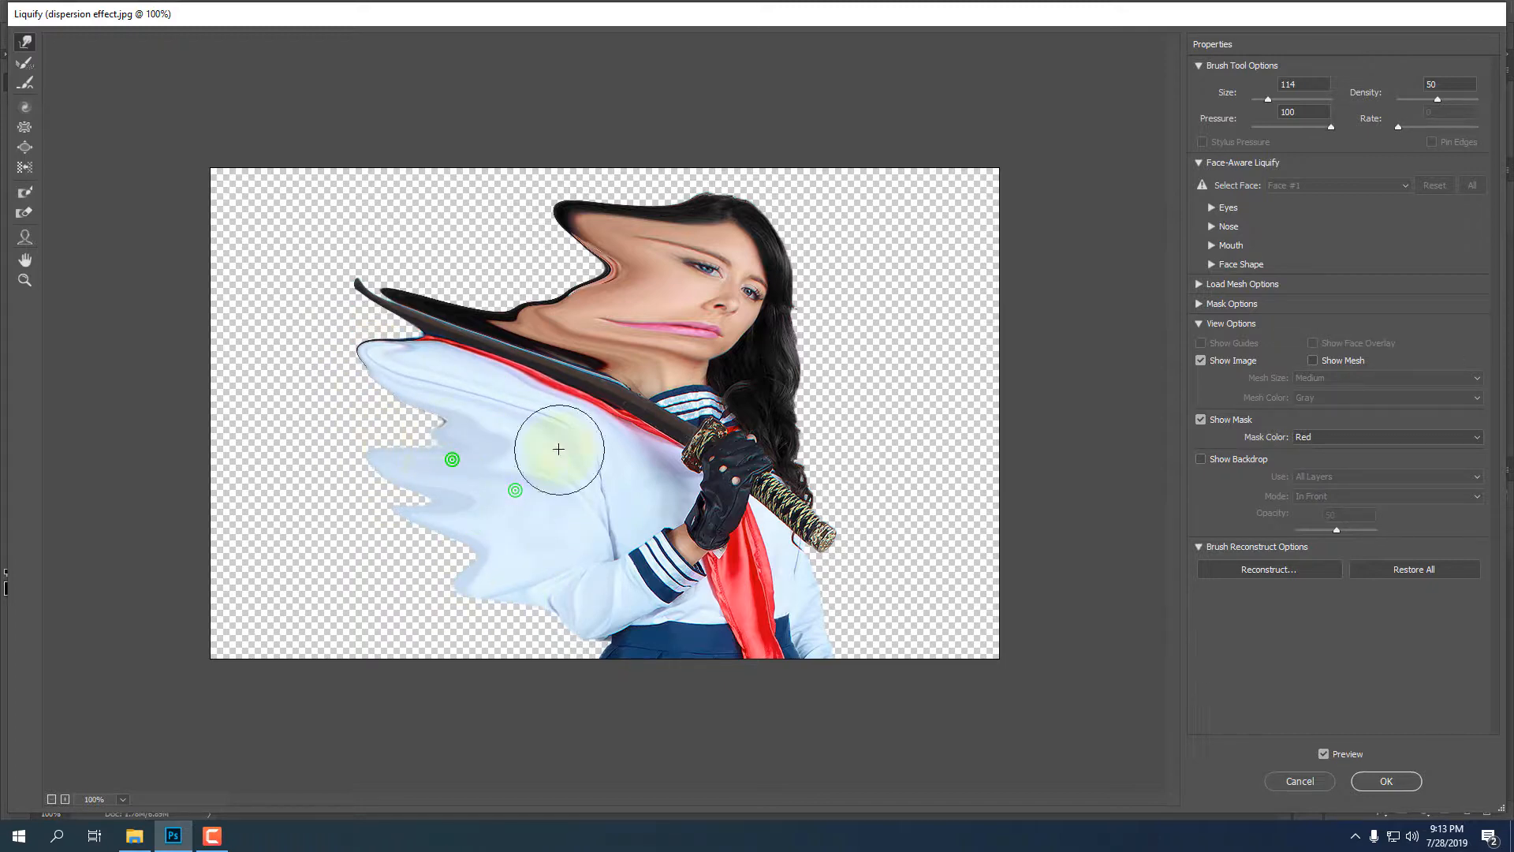
Pull the edge of the near sleeve outward in several uneven strands, from the upper arm down to the elbow.
mouse_move(503, 436)
mouse_down()
mouse_move(383, 418)
mouse_move(387, 466)
mouse_up()
drag(498, 511, 395, 522)
drag(527, 560, 418, 600)
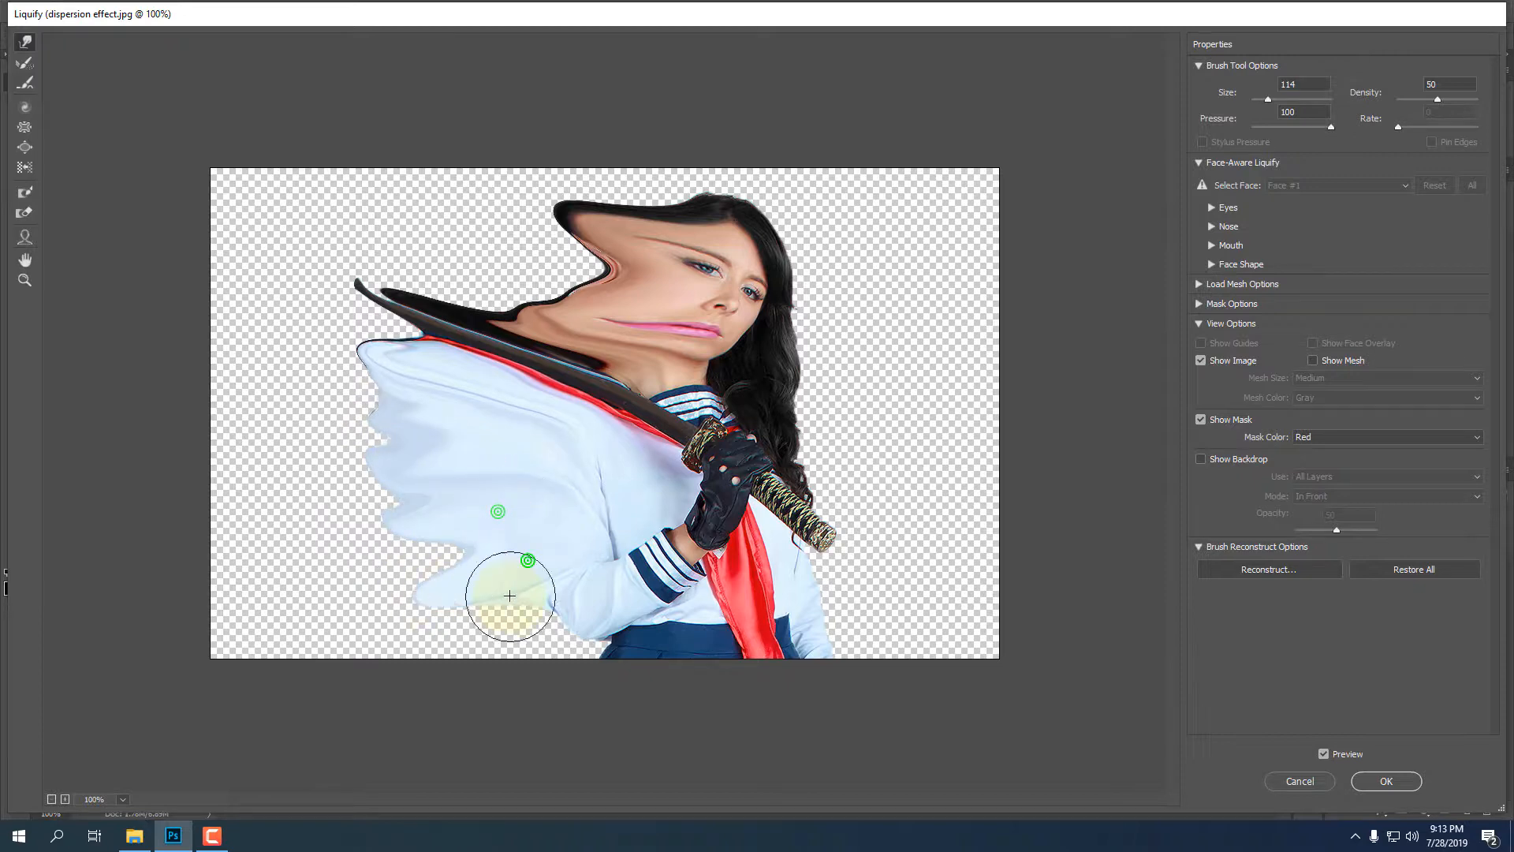
drag(561, 609, 429, 599)
drag(486, 515, 426, 513)
Stretch the shoulder, face, hair and sleeve edge further outward and apply the Liquify filter.
mouse_move(501, 396)
mouse_down()
mouse_move(398, 313)
mouse_move(483, 306)
mouse_move(363, 250)
mouse_up()
drag(619, 289, 517, 258)
drag(609, 243, 535, 235)
mouse_move(645, 224)
mouse_down()
mouse_move(605, 203)
mouse_move(636, 176)
mouse_move(641, 194)
mouse_move(624, 194)
mouse_up()
drag(534, 254, 505, 250)
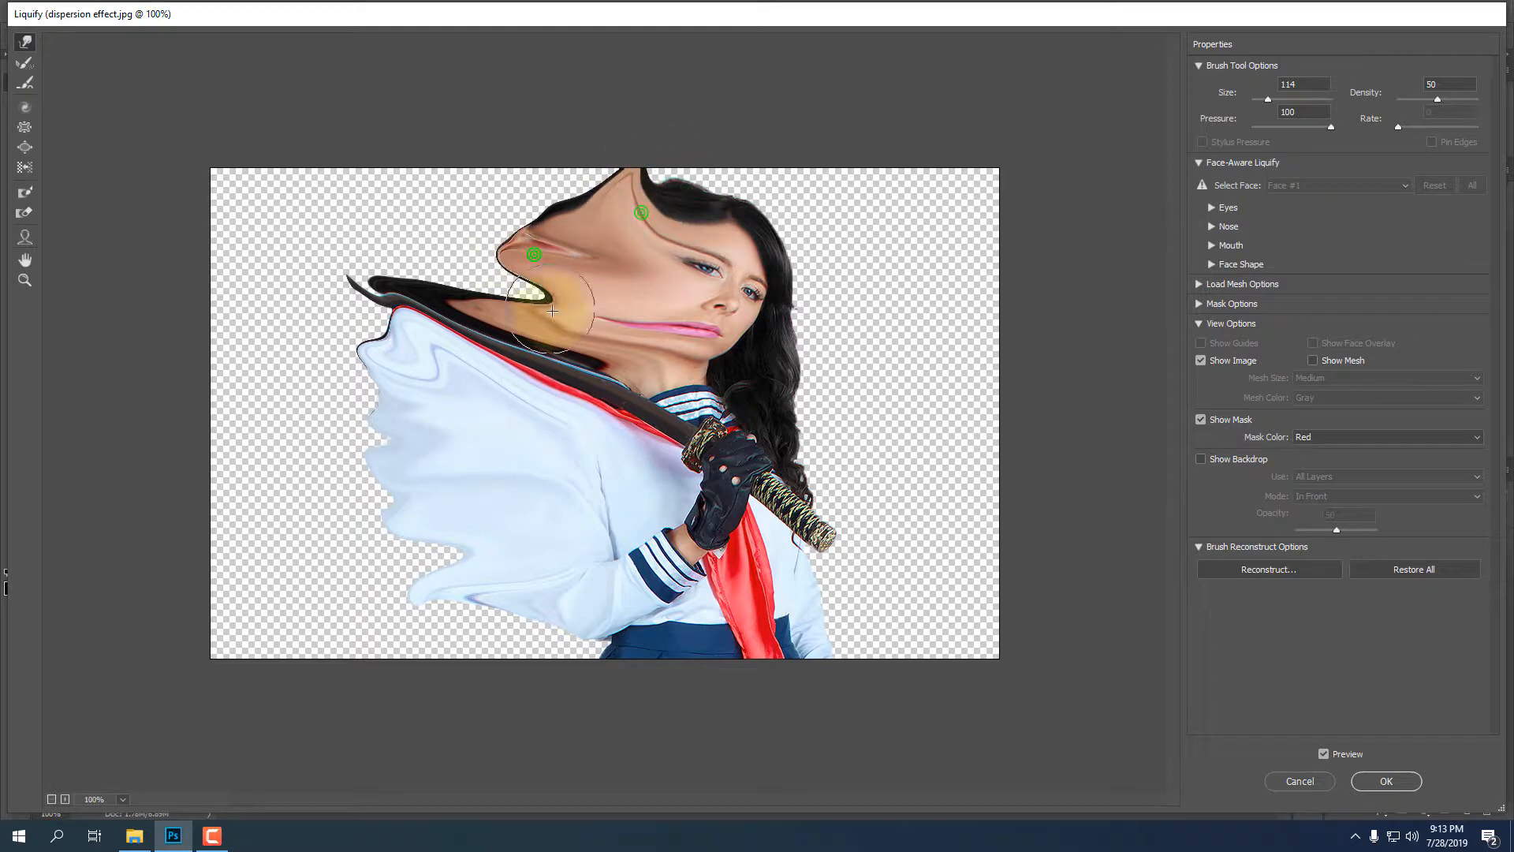
mouse_move(553, 322)
mouse_down()
mouse_move(481, 294)
mouse_move(487, 261)
mouse_move(467, 276)
mouse_up()
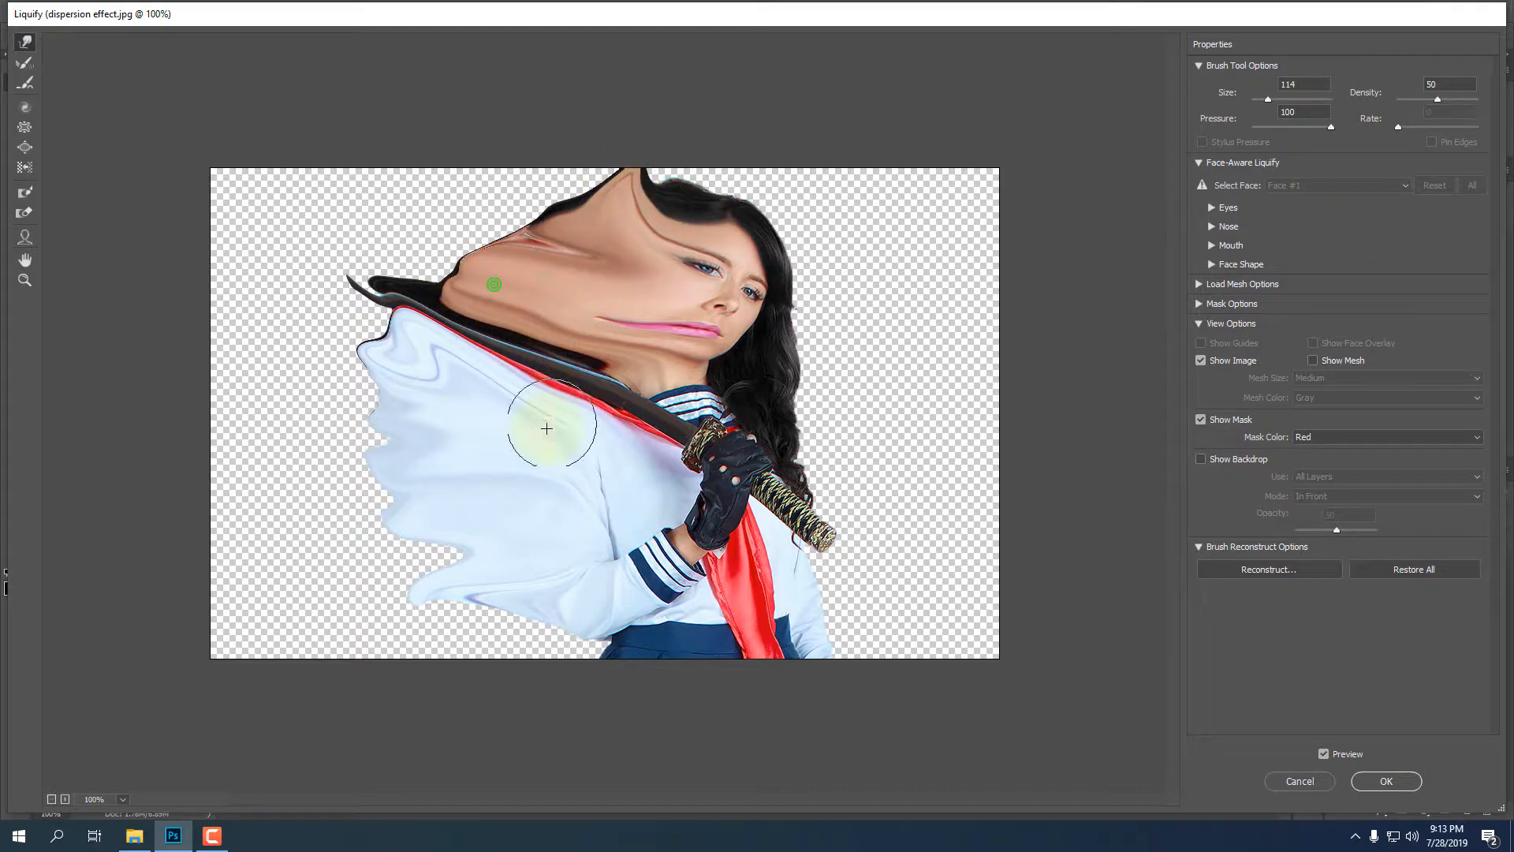
drag(464, 546, 408, 551)
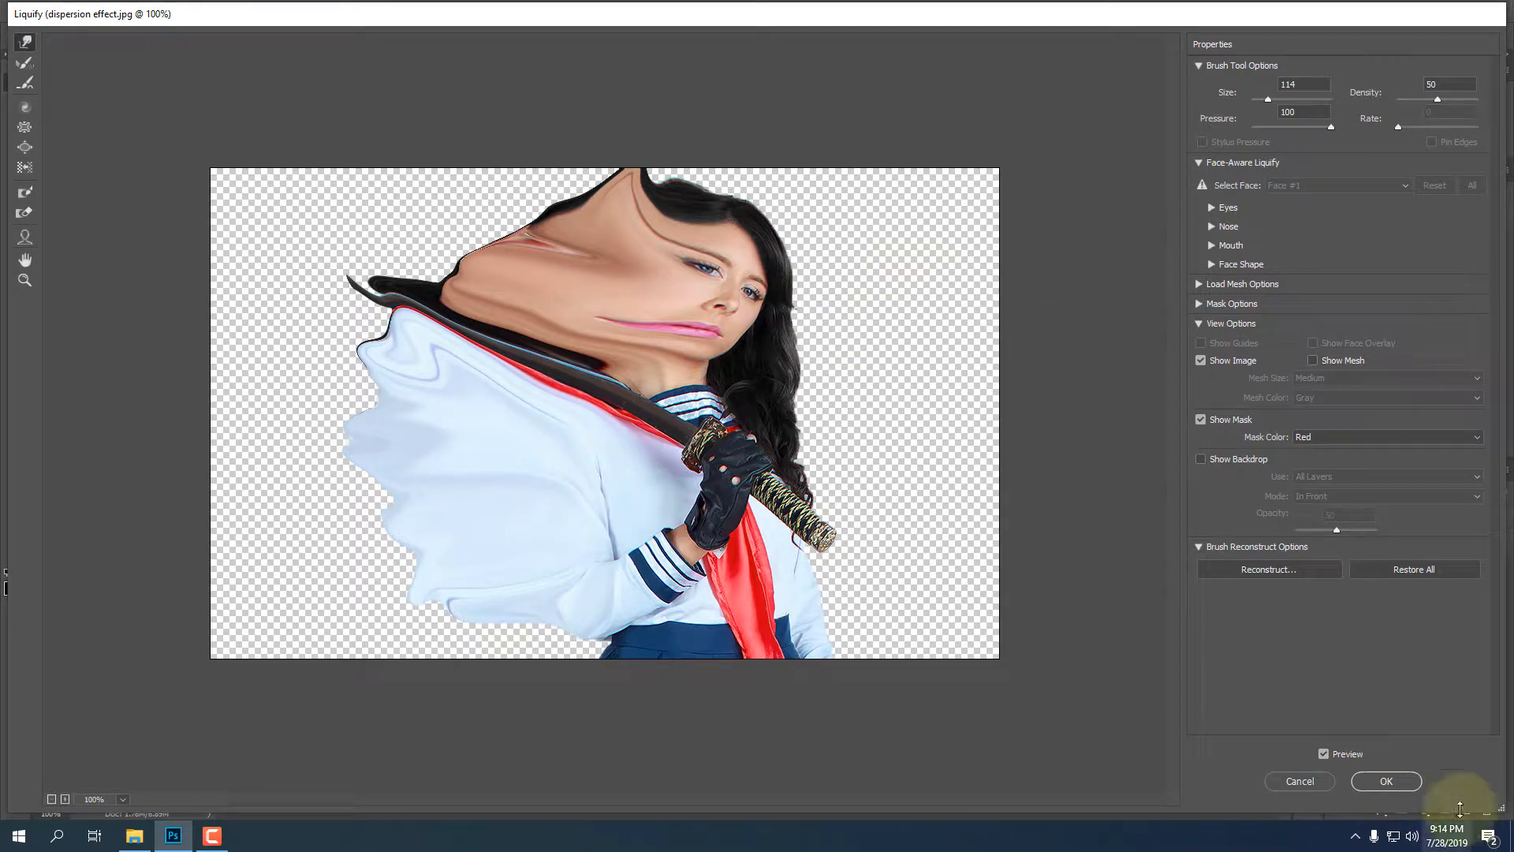
click(1388, 784)
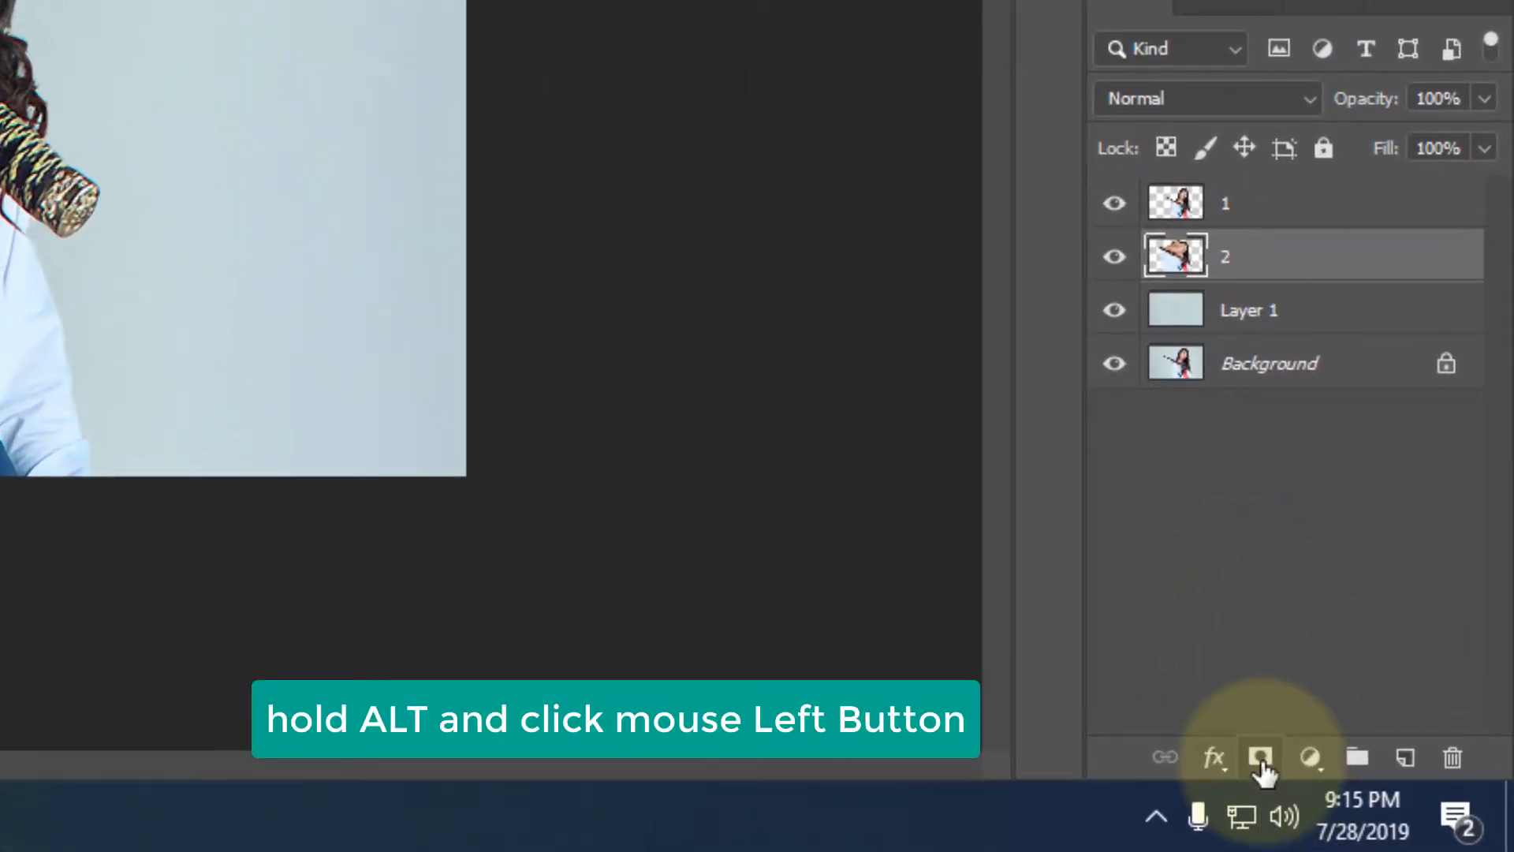
Add a black hide-all mask to layer 2 and a white layer mask to layer 1.
alt+click(1260, 759)
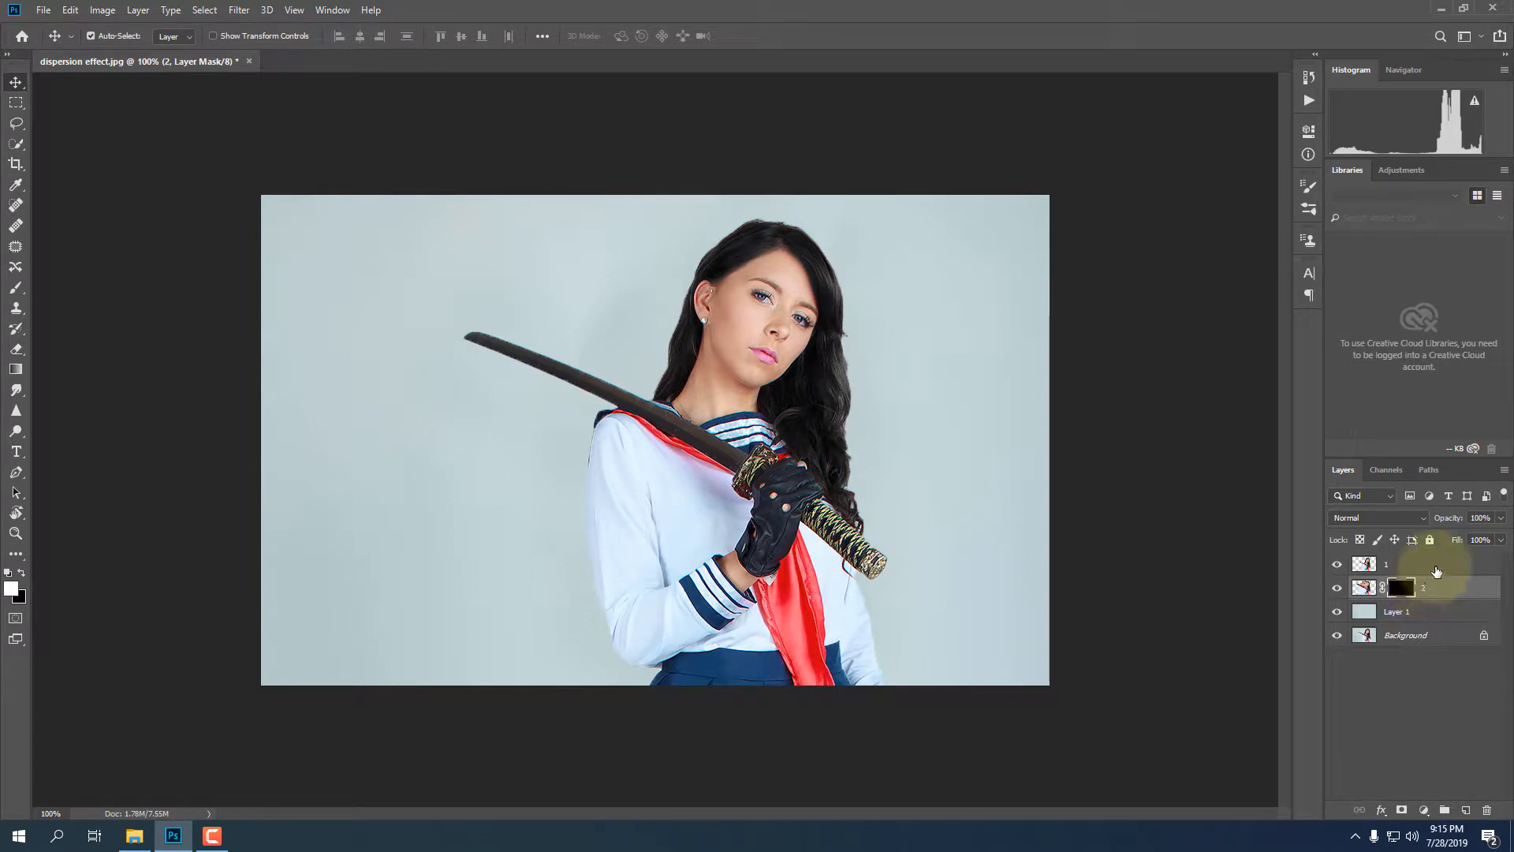
click(1446, 568)
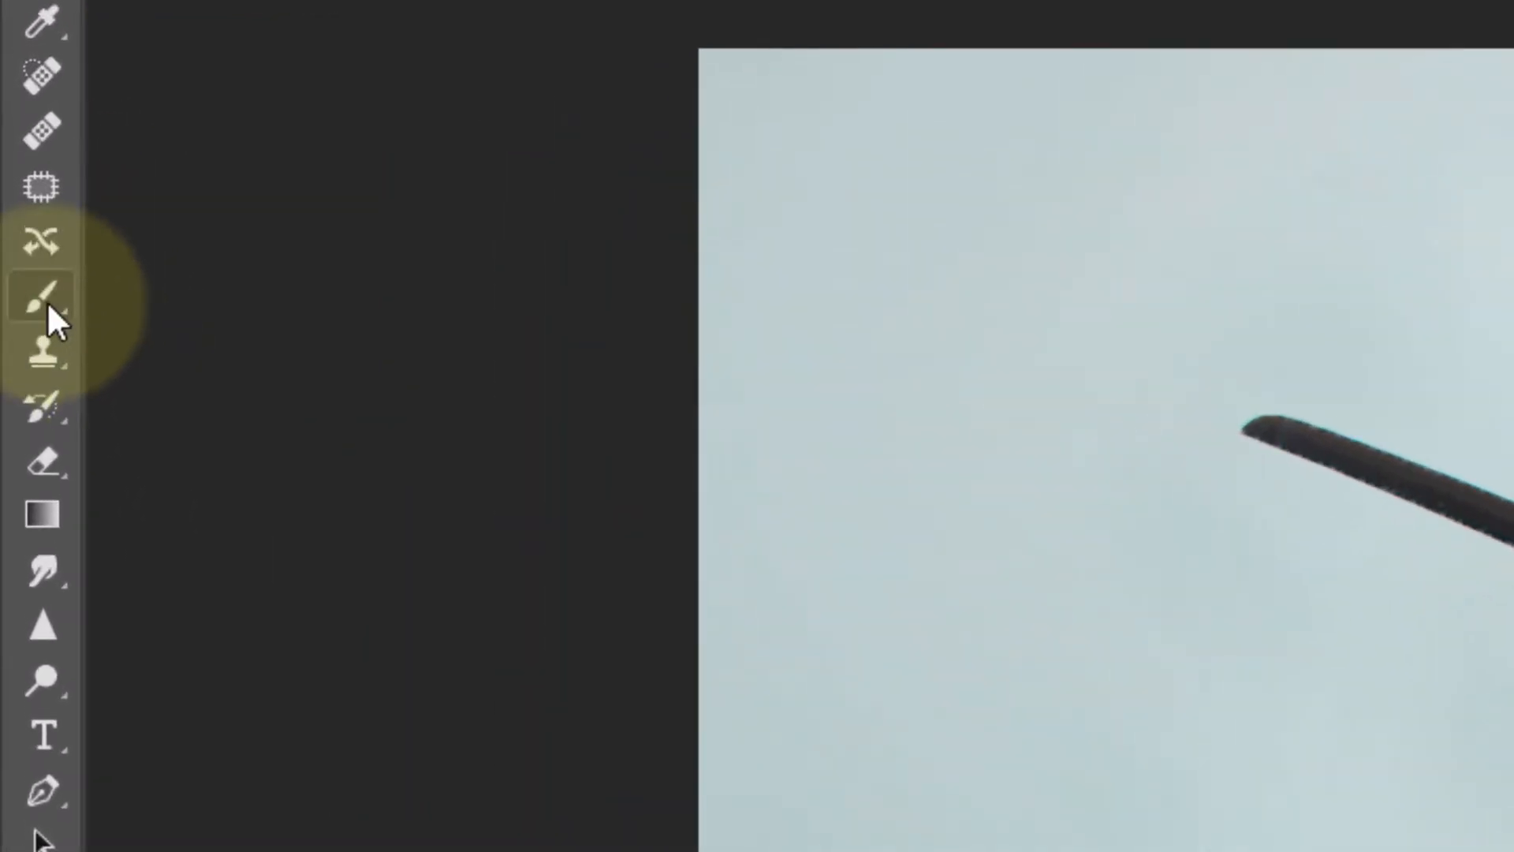
Set up the Brush tool with the 101010 particle brush preset.
right_click(17, 289)
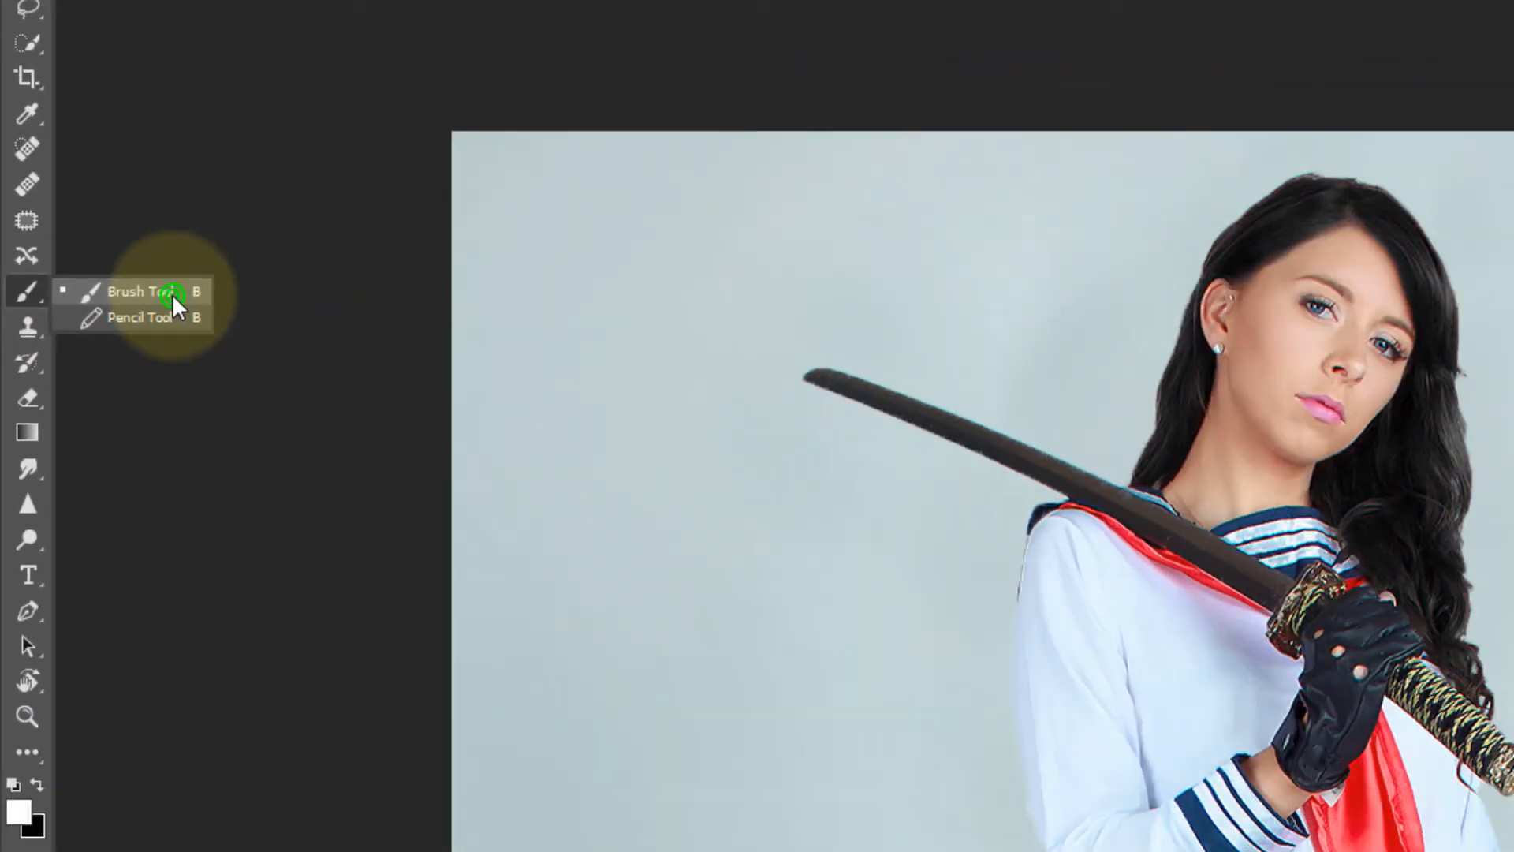
click(266, 302)
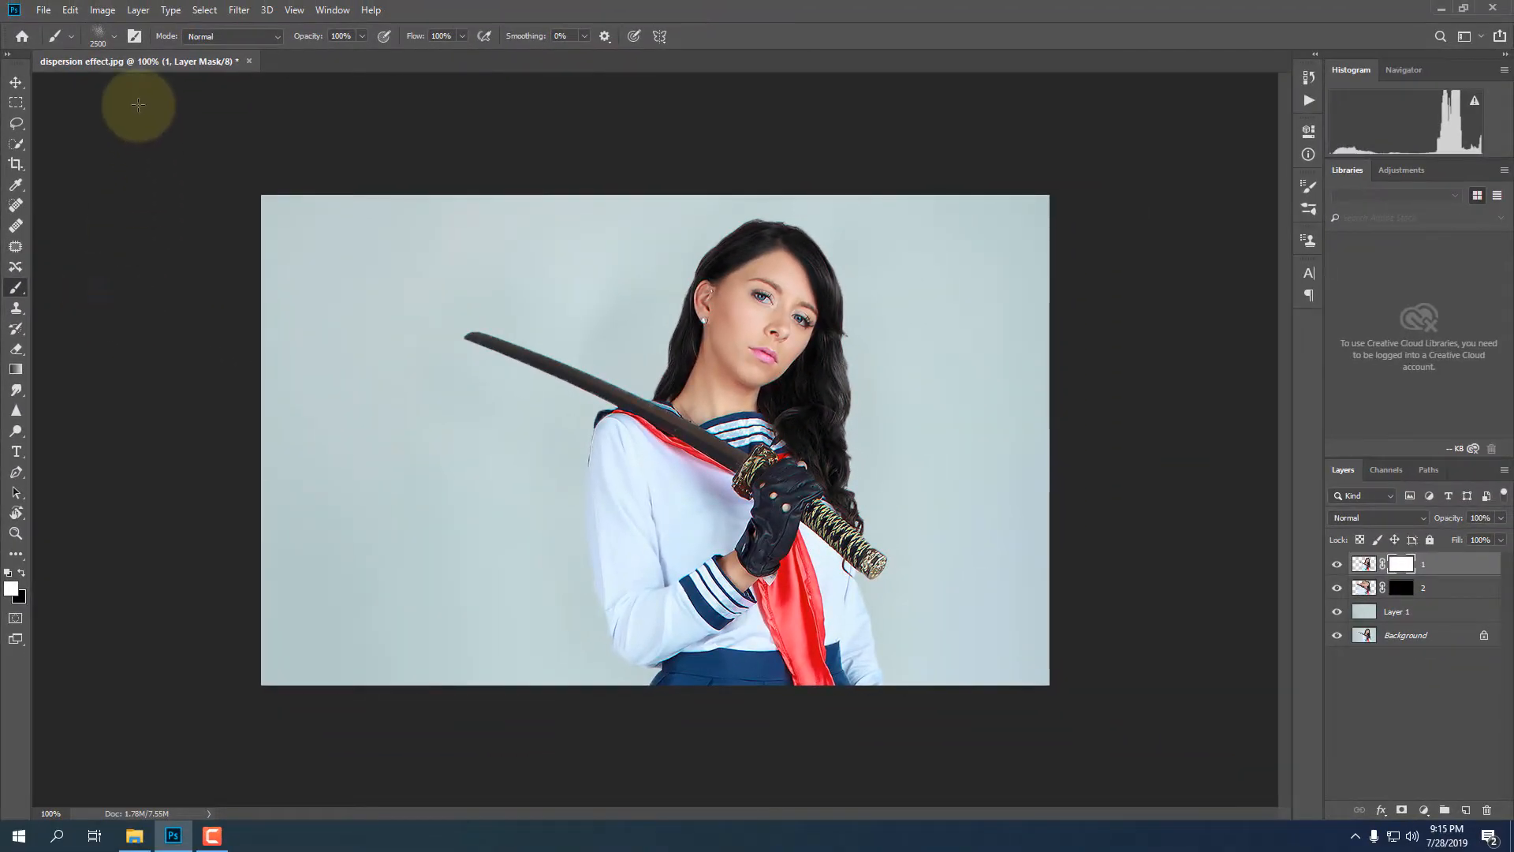
click(115, 34)
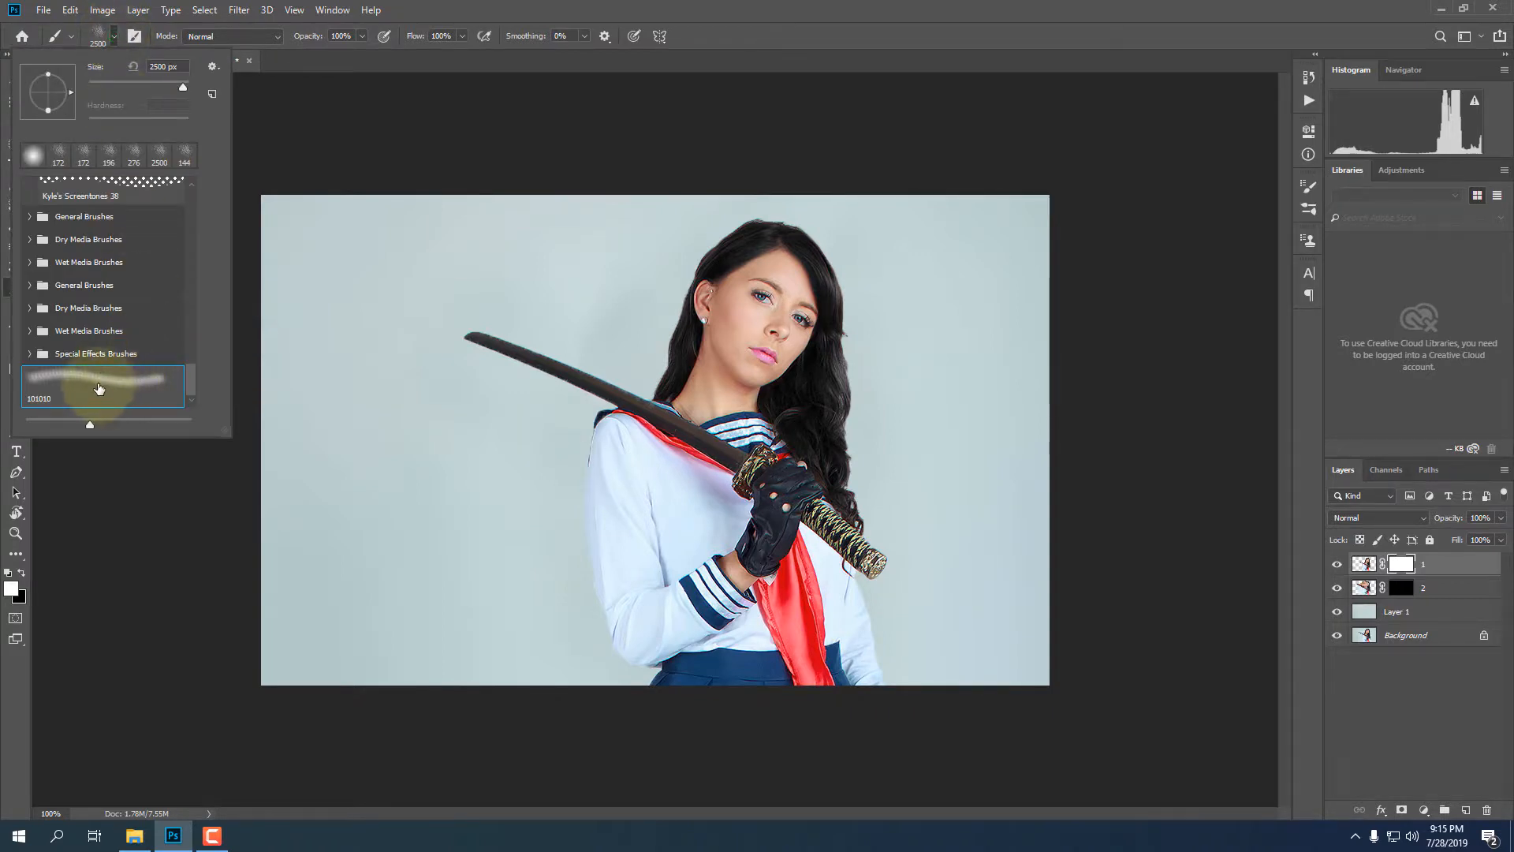
click(95, 353)
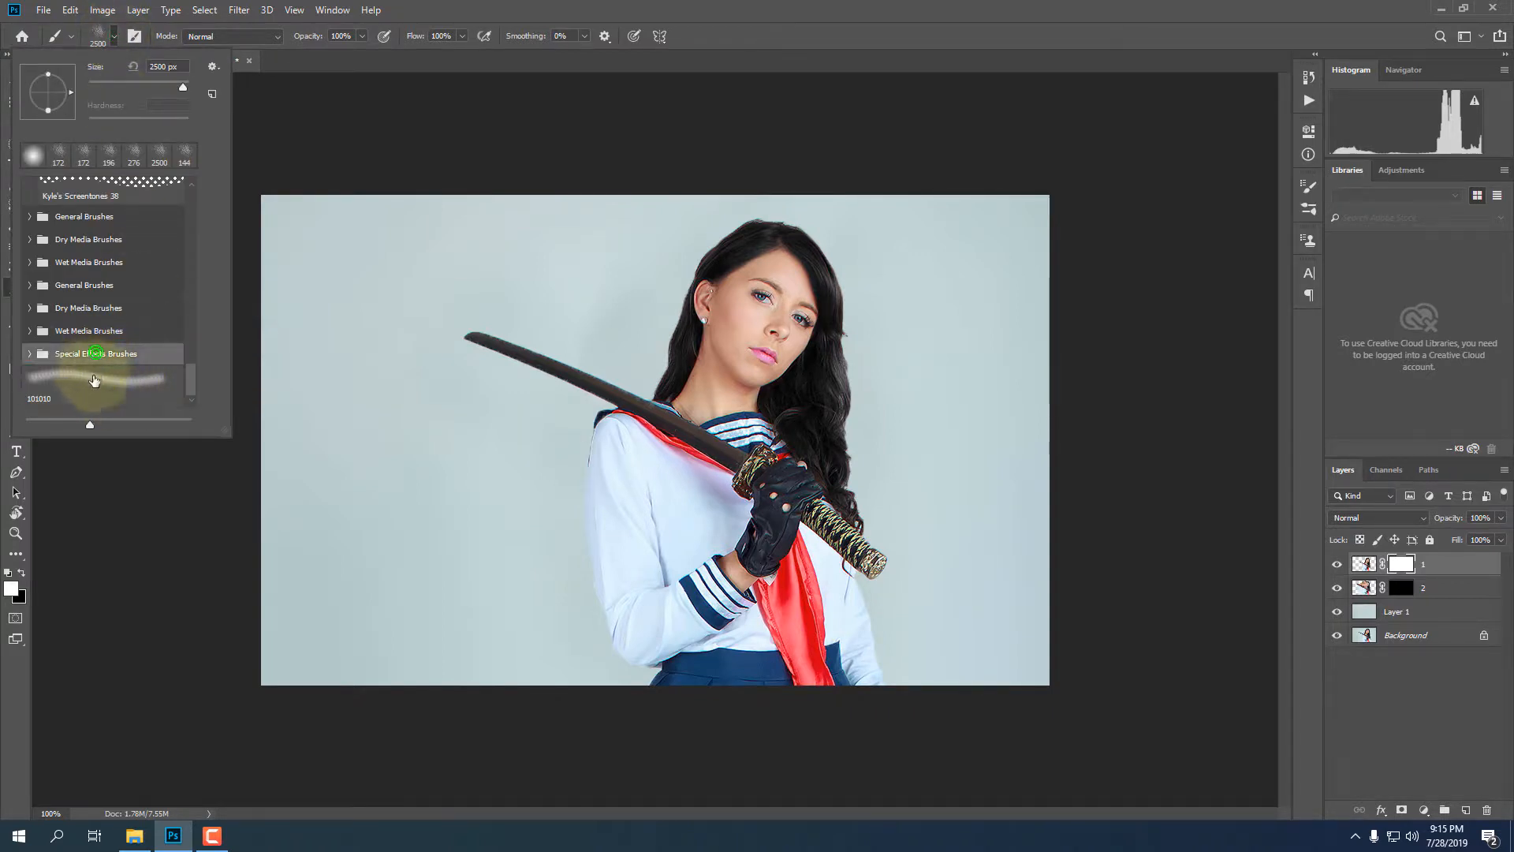
click(30, 352)
click(121, 339)
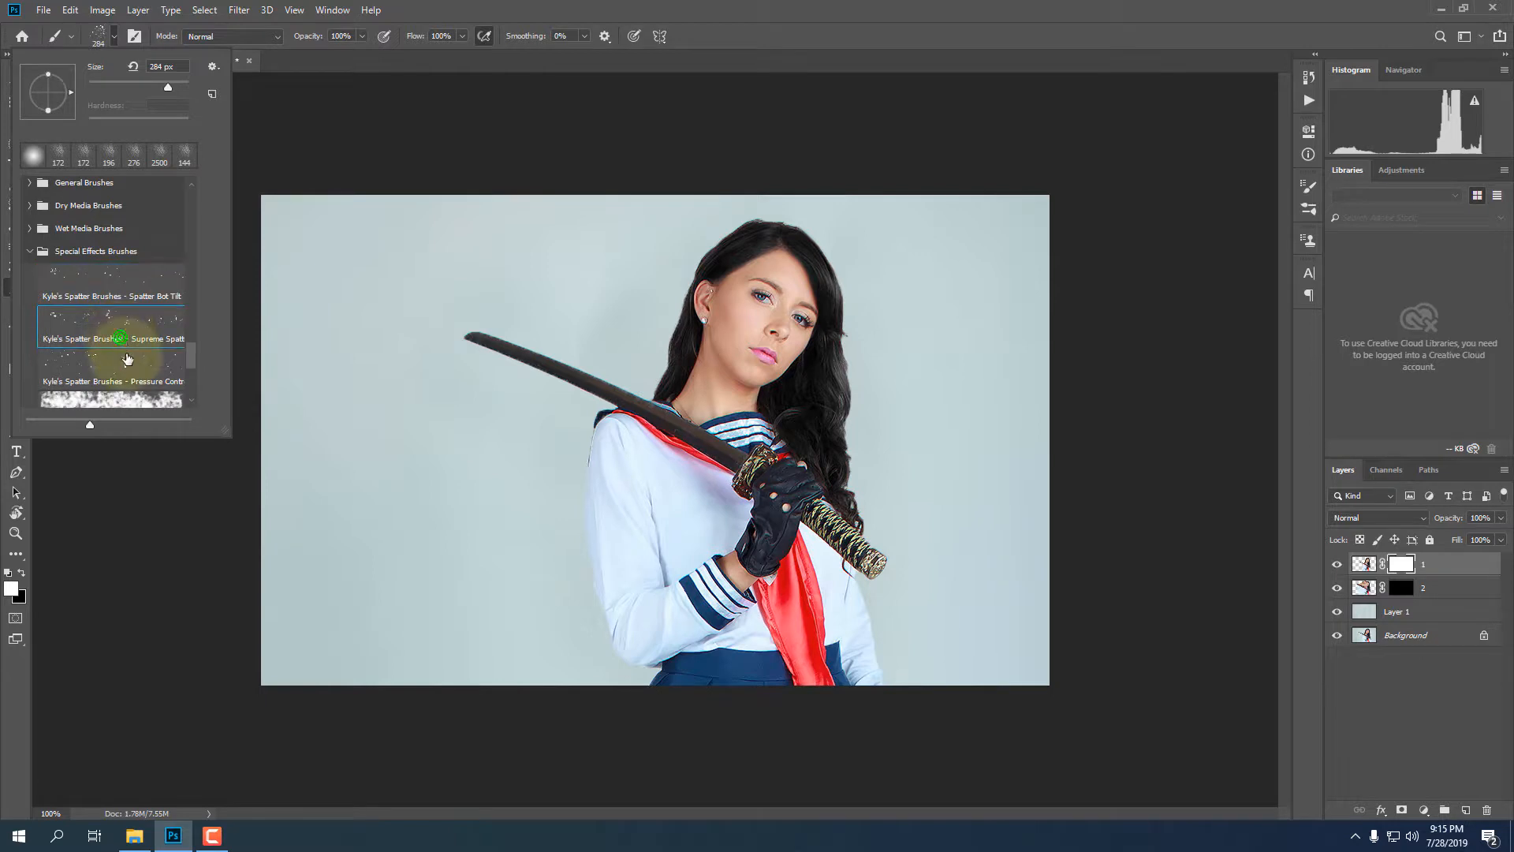
scroll(128, 360, down, 3)
scroll(124, 346, down, 3)
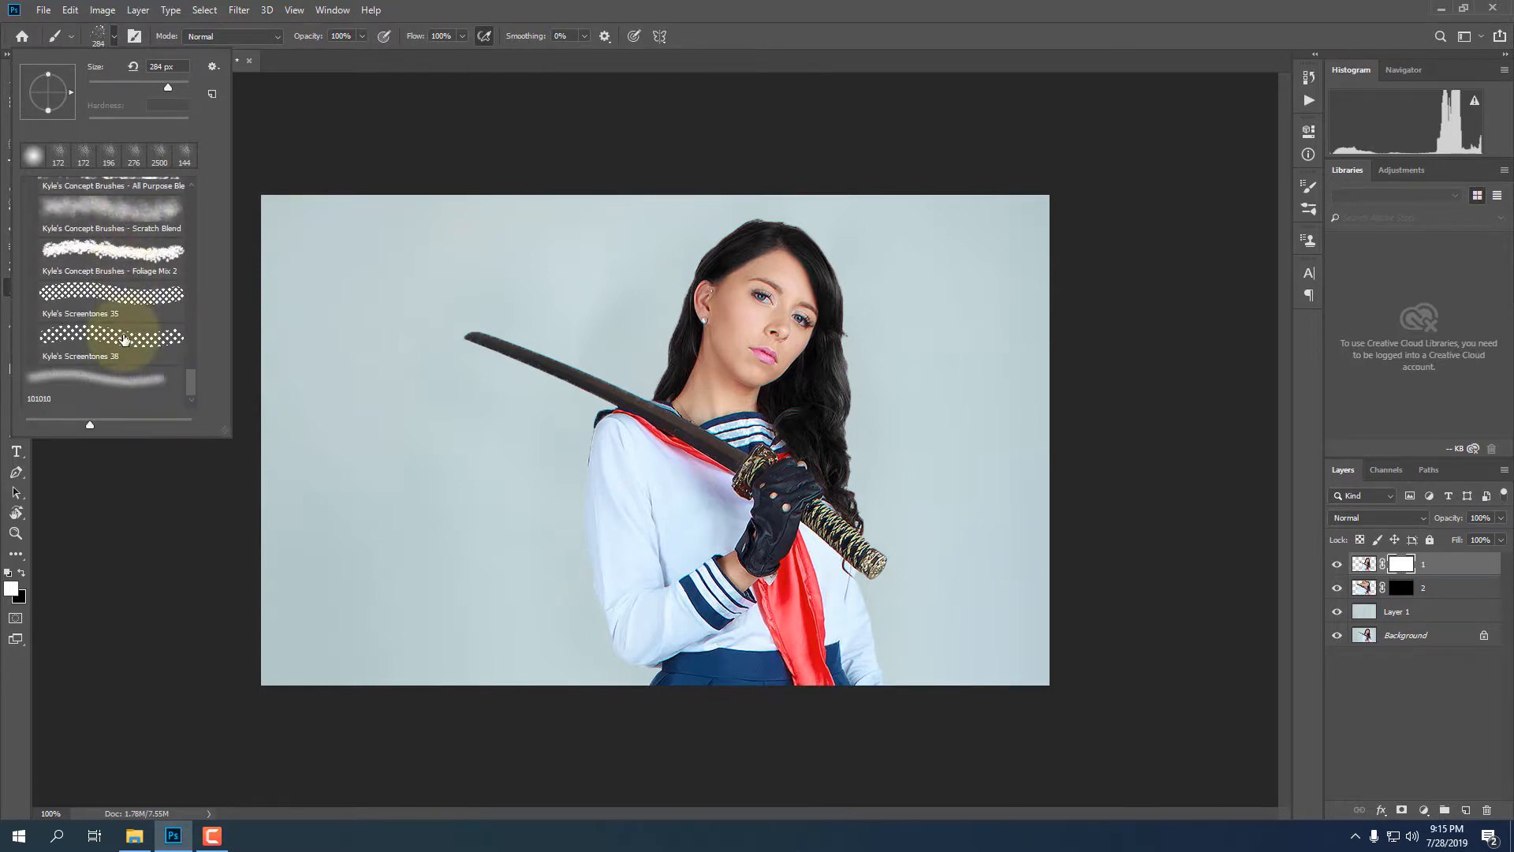
click(128, 384)
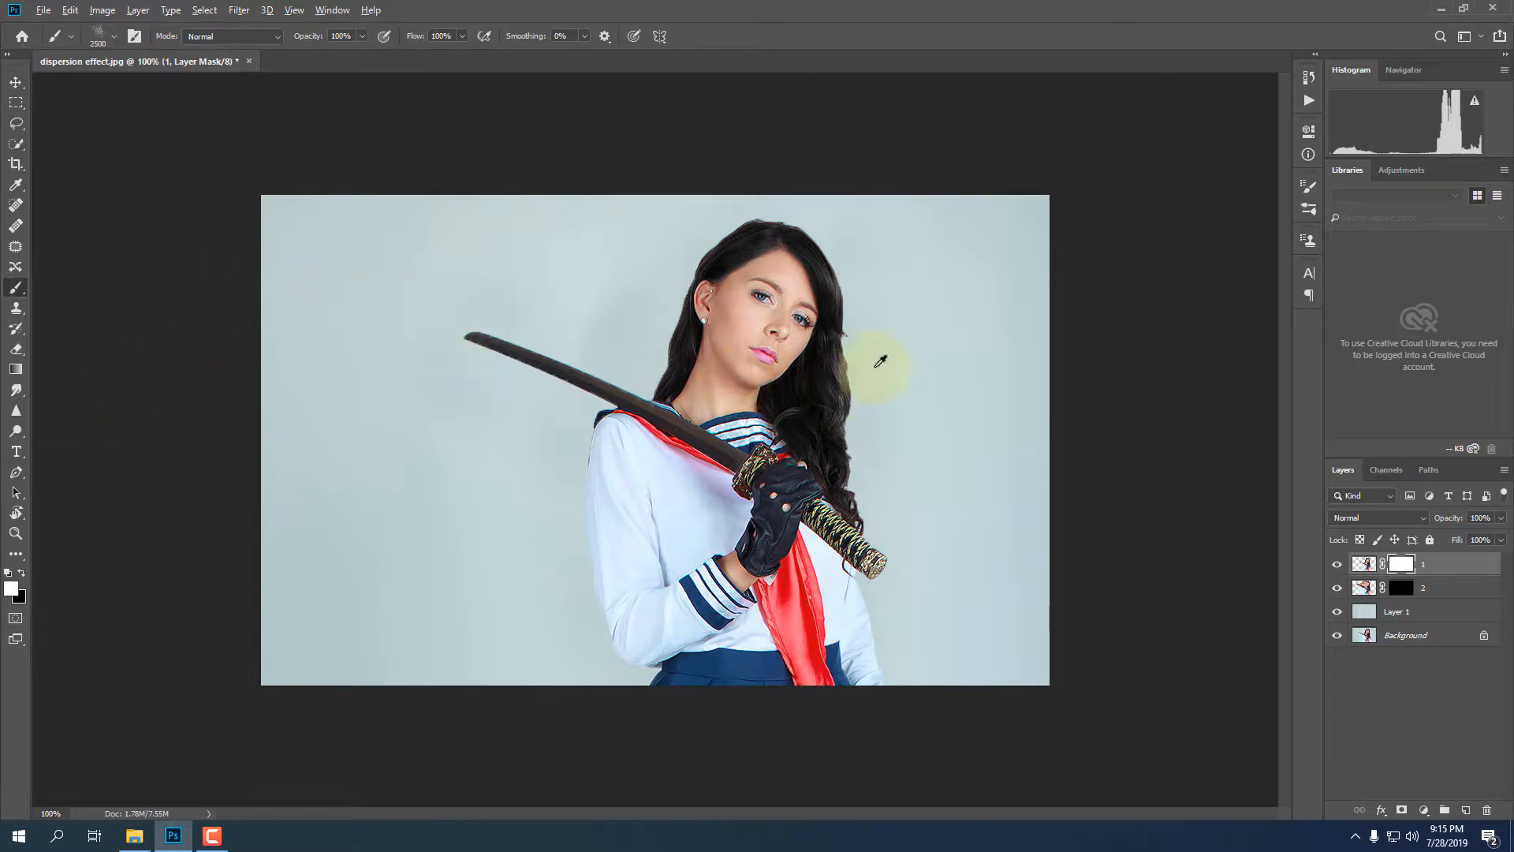
Reduce the brush size to 140 px and set the foreground color to black for painting on layer 1's mask.
drag(469, 362, 40, 347)
drag(787, 389, 571, 367)
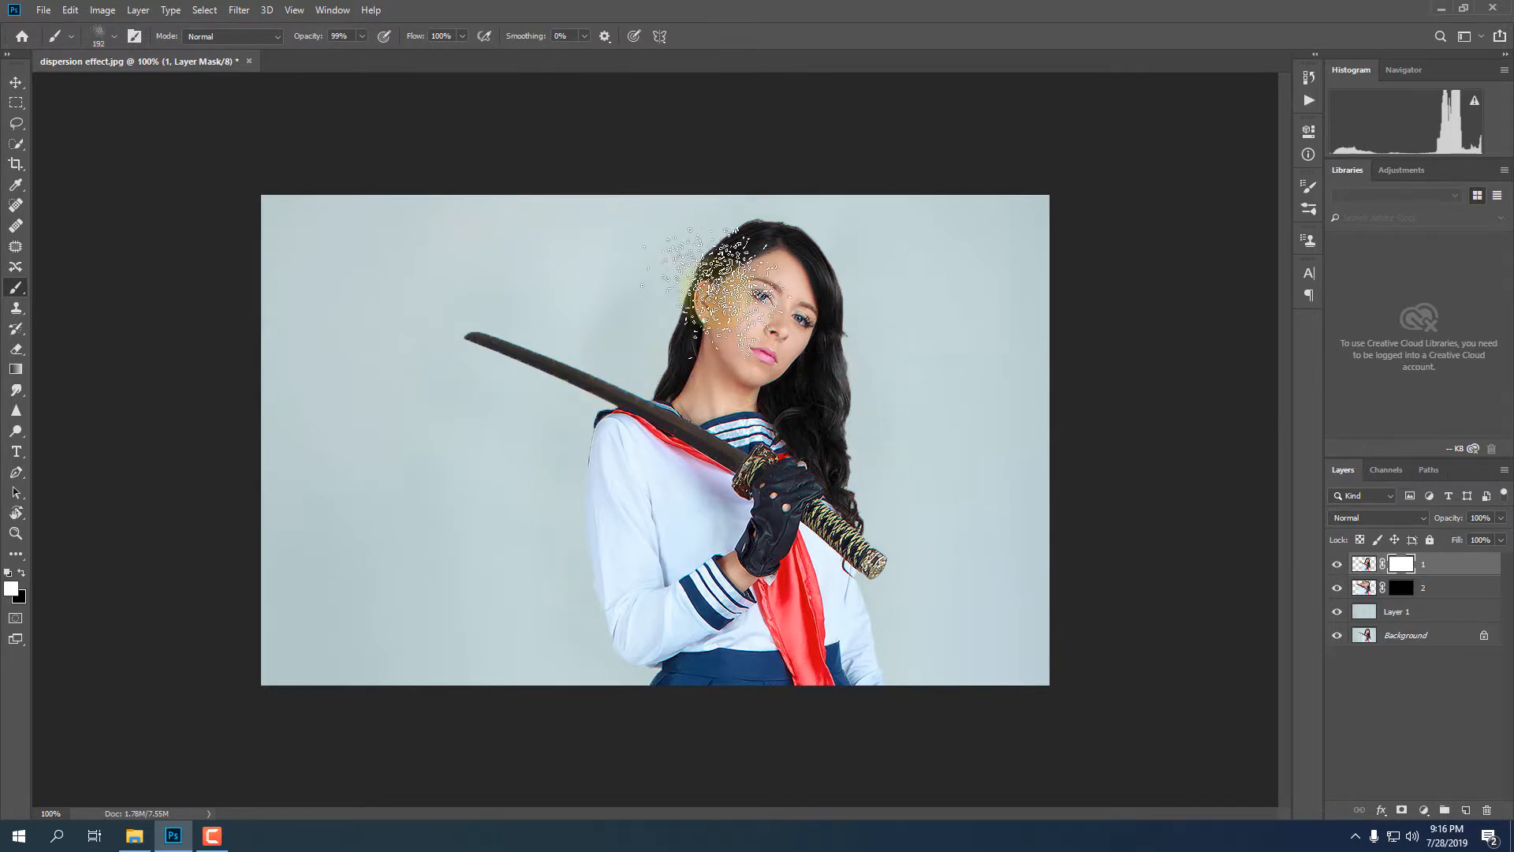
drag(691, 323, 692, 324)
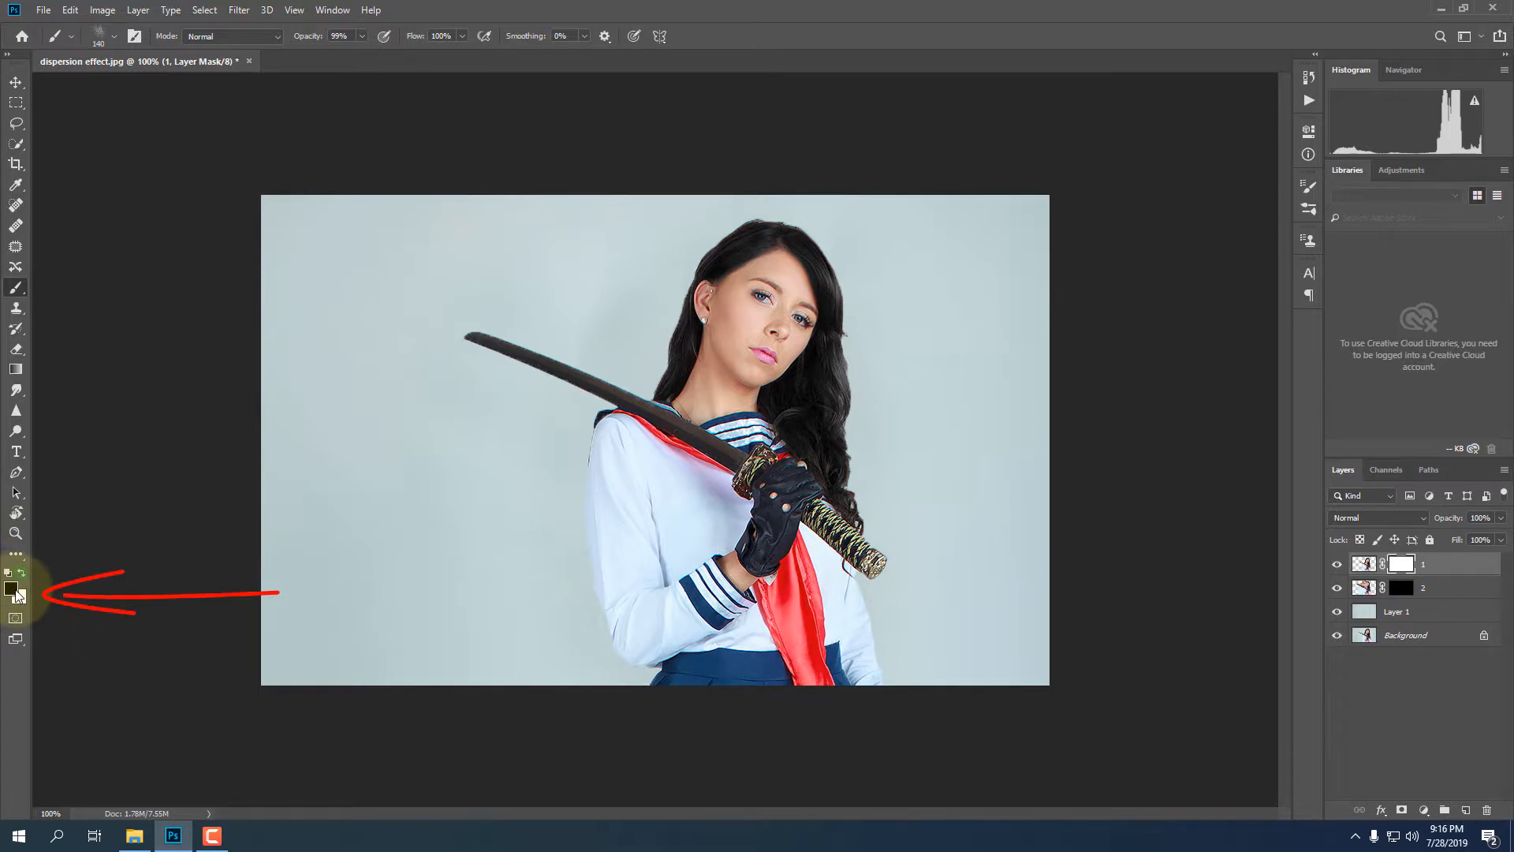
key(d)
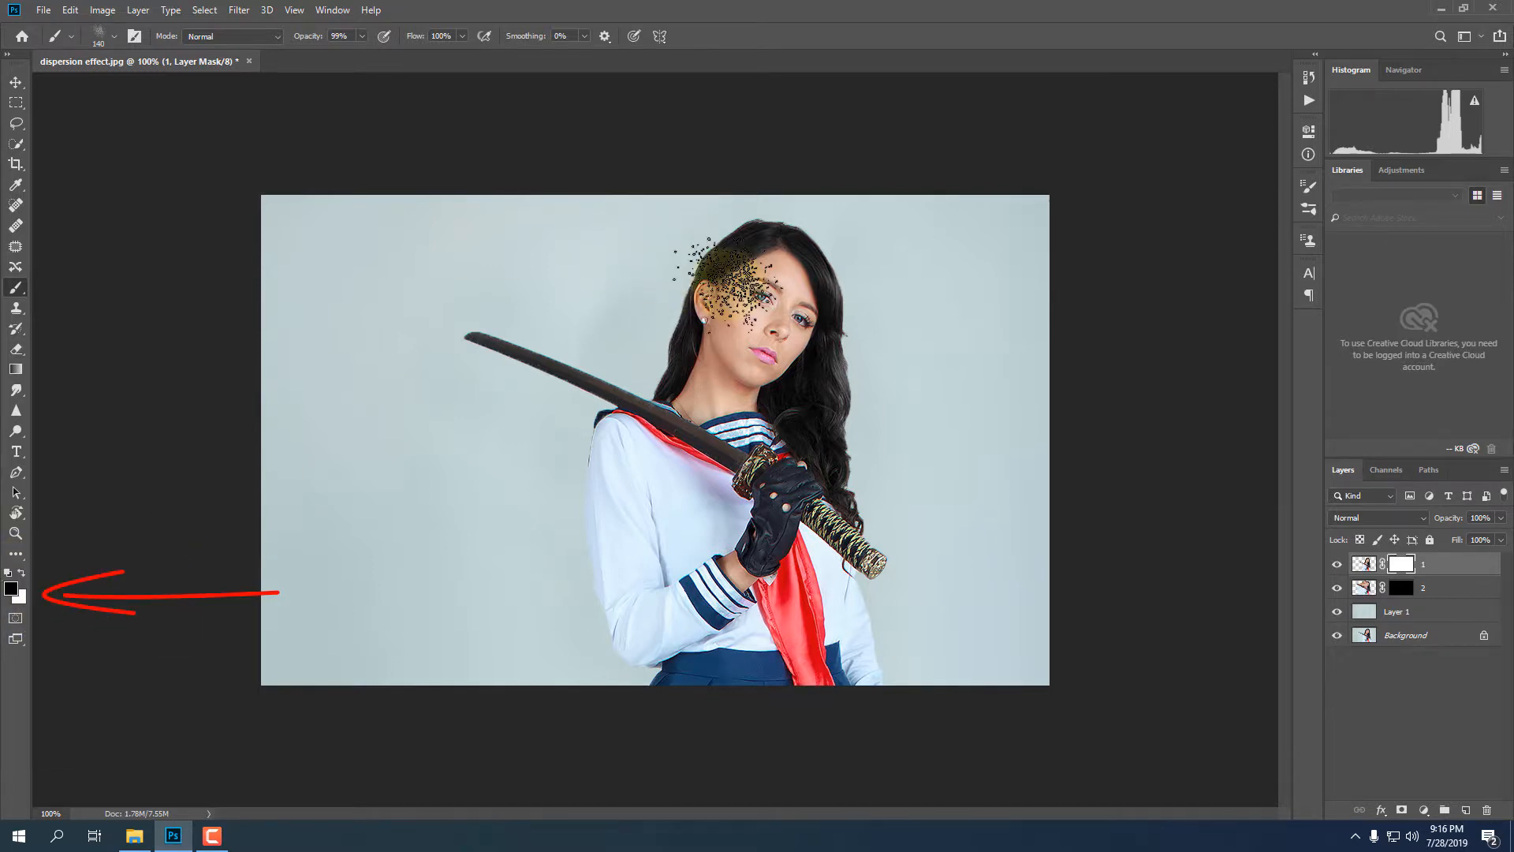
Paint black particles on layer 1's mask over the sword-side face and hair, the blade, the shoulder and the sleeve down to the skirt.
mouse_move(748, 295)
mouse_down()
mouse_move(653, 278)
mouse_move(772, 291)
mouse_move(736, 260)
mouse_move(661, 346)
mouse_move(705, 347)
mouse_move(665, 334)
mouse_move(653, 374)
mouse_move(525, 366)
mouse_move(472, 329)
mouse_move(620, 417)
mouse_move(547, 470)
mouse_move(614, 444)
mouse_move(580, 571)
mouse_move(605, 564)
mouse_move(606, 641)
mouse_move(610, 514)
mouse_move(555, 497)
mouse_move(631, 447)
mouse_move(671, 360)
mouse_move(807, 207)
mouse_move(712, 267)
mouse_move(678, 373)
mouse_move(630, 358)
mouse_move(635, 453)
mouse_move(584, 530)
mouse_move(642, 633)
mouse_move(635, 675)
mouse_move(614, 508)
mouse_move(492, 382)
mouse_move(480, 344)
mouse_move(466, 376)
mouse_move(605, 493)
mouse_move(602, 461)
mouse_move(655, 370)
mouse_move(684, 397)
mouse_move(679, 382)
mouse_move(629, 456)
mouse_move(629, 650)
mouse_move(596, 509)
mouse_move(665, 431)
mouse_move(706, 299)
mouse_move(693, 374)
mouse_move(708, 382)
mouse_move(672, 390)
mouse_move(664, 364)
mouse_move(704, 256)
mouse_move(673, 240)
mouse_move(679, 295)
mouse_move(658, 345)
mouse_up()
click(657, 350)
drag(596, 425, 638, 609)
mouse_move(636, 612)
mouse_down()
mouse_move(678, 685)
mouse_move(661, 609)
mouse_up()
mouse_move(647, 539)
mouse_down()
mouse_move(658, 572)
mouse_move(622, 604)
mouse_up()
drag(706, 309, 661, 330)
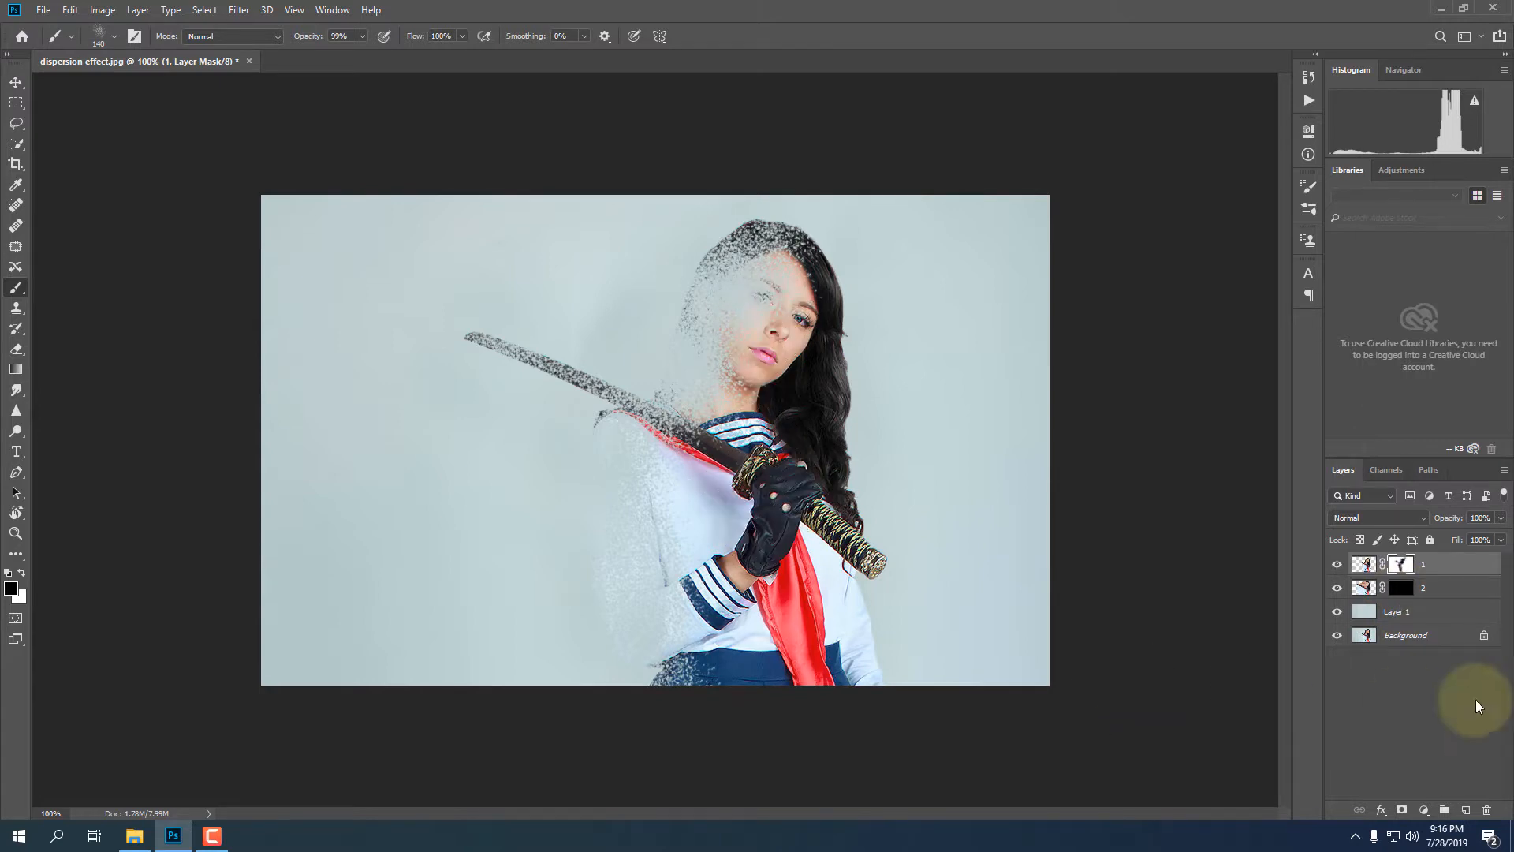
Paint white particles on layer 2's mask to reveal the stretched face, blade, shoulder and sleeve.
click(1405, 593)
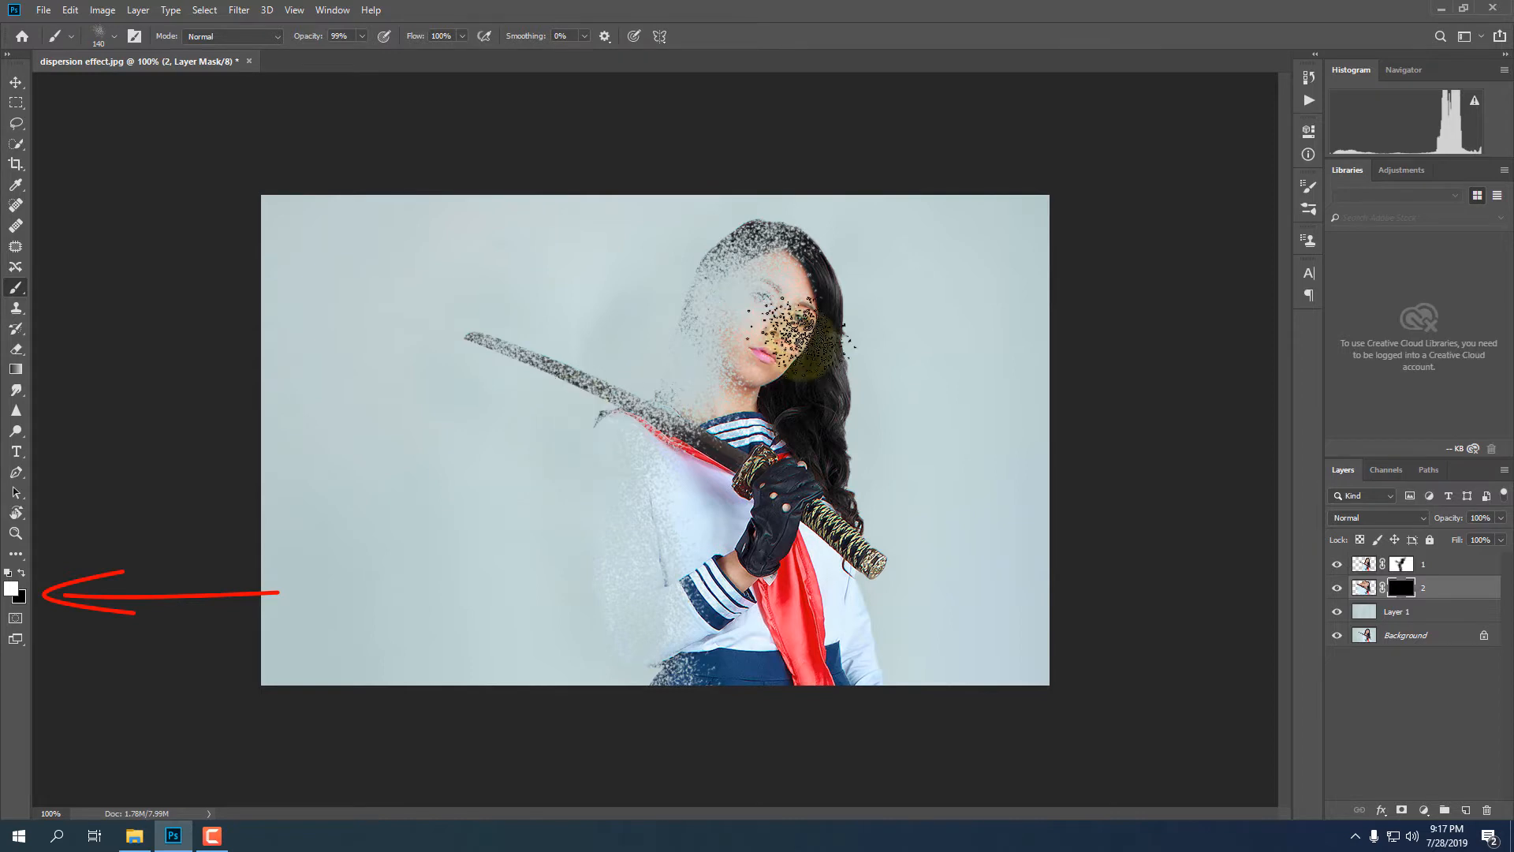
mouse_move(781, 292)
mouse_down()
mouse_move(769, 280)
mouse_move(718, 363)
mouse_move(695, 276)
mouse_move(588, 365)
mouse_move(631, 276)
mouse_move(592, 335)
mouse_move(489, 323)
mouse_move(598, 410)
mouse_move(544, 418)
mouse_move(599, 414)
mouse_move(592, 505)
mouse_move(659, 367)
mouse_move(654, 319)
mouse_move(749, 276)
mouse_move(780, 237)
mouse_move(706, 375)
mouse_move(580, 521)
mouse_up()
click(604, 571)
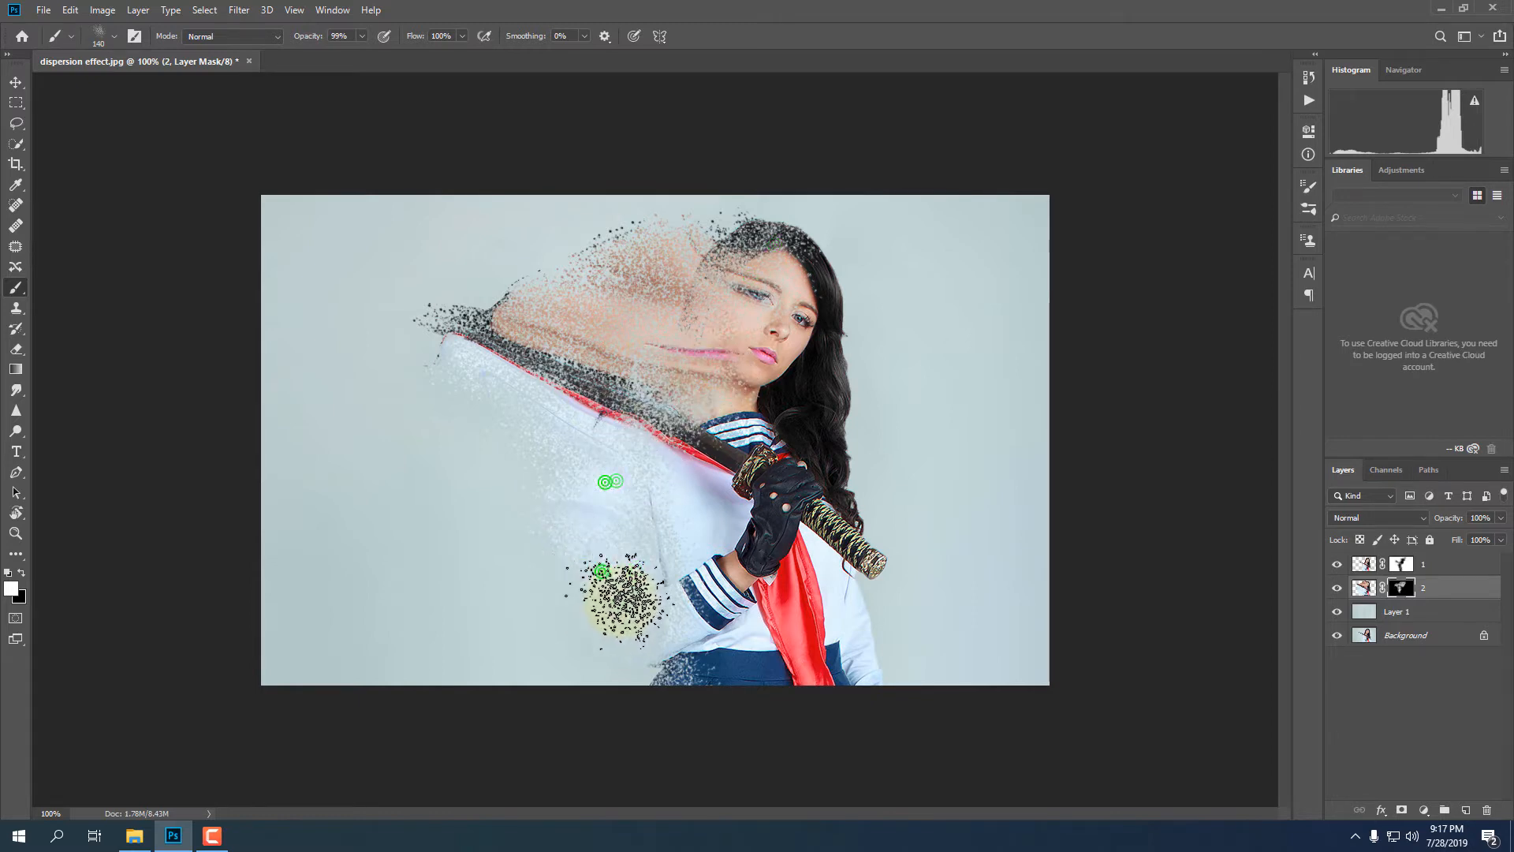
click(620, 609)
click(704, 365)
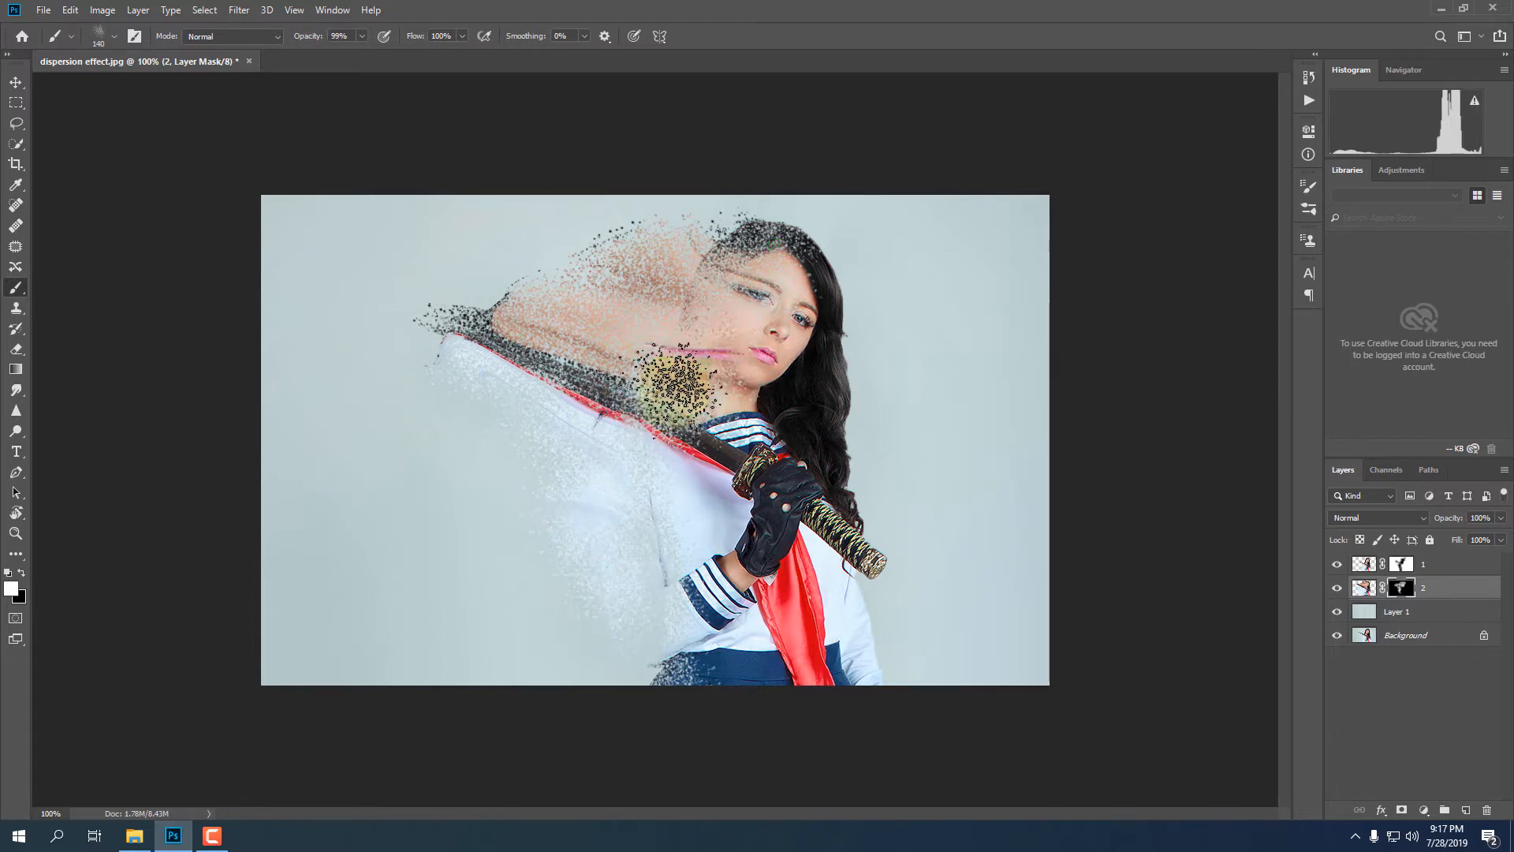
Stamp more white particles on layer 2's mask below the blade and down the outer edge of the sleeve.
click(609, 423)
click(545, 447)
click(551, 551)
click(613, 586)
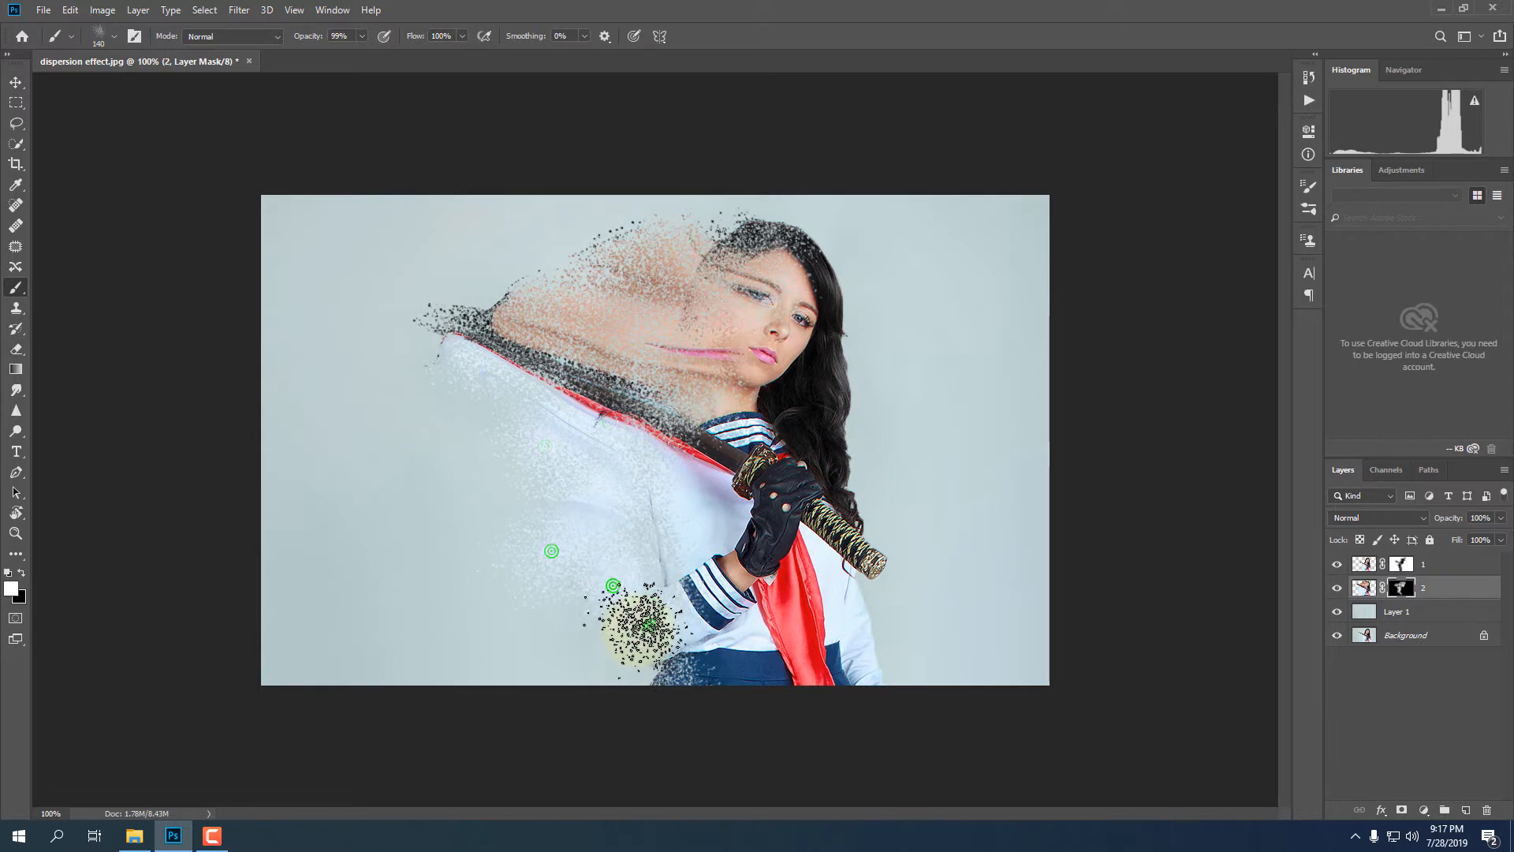
click(643, 625)
Stamp white particles on layer 2's mask around the crown and the dispersing side of the hair.
click(718, 269)
click(764, 247)
click(741, 189)
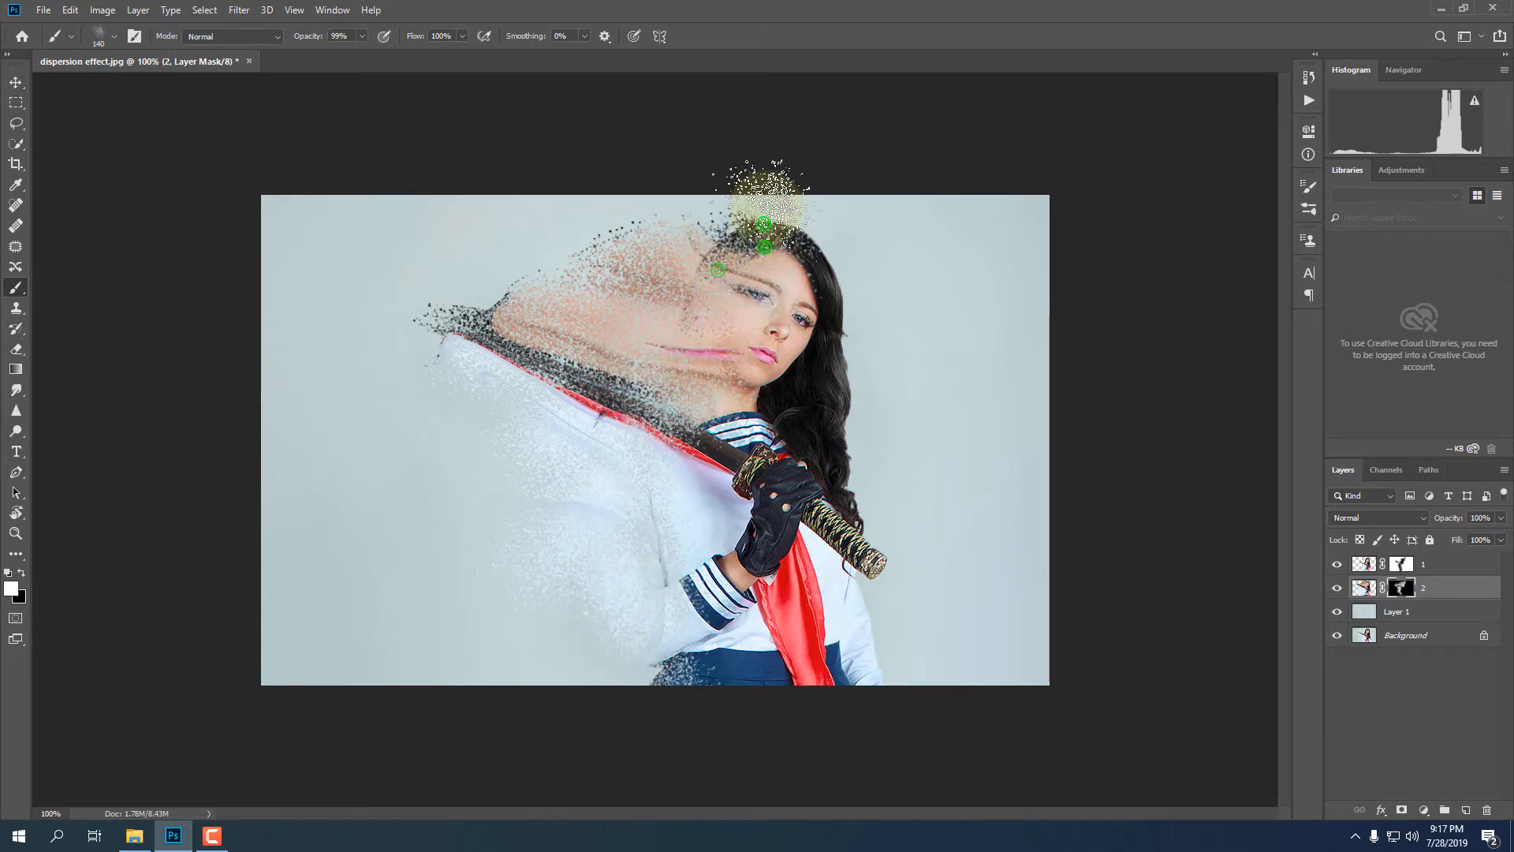
click(762, 221)
click(696, 270)
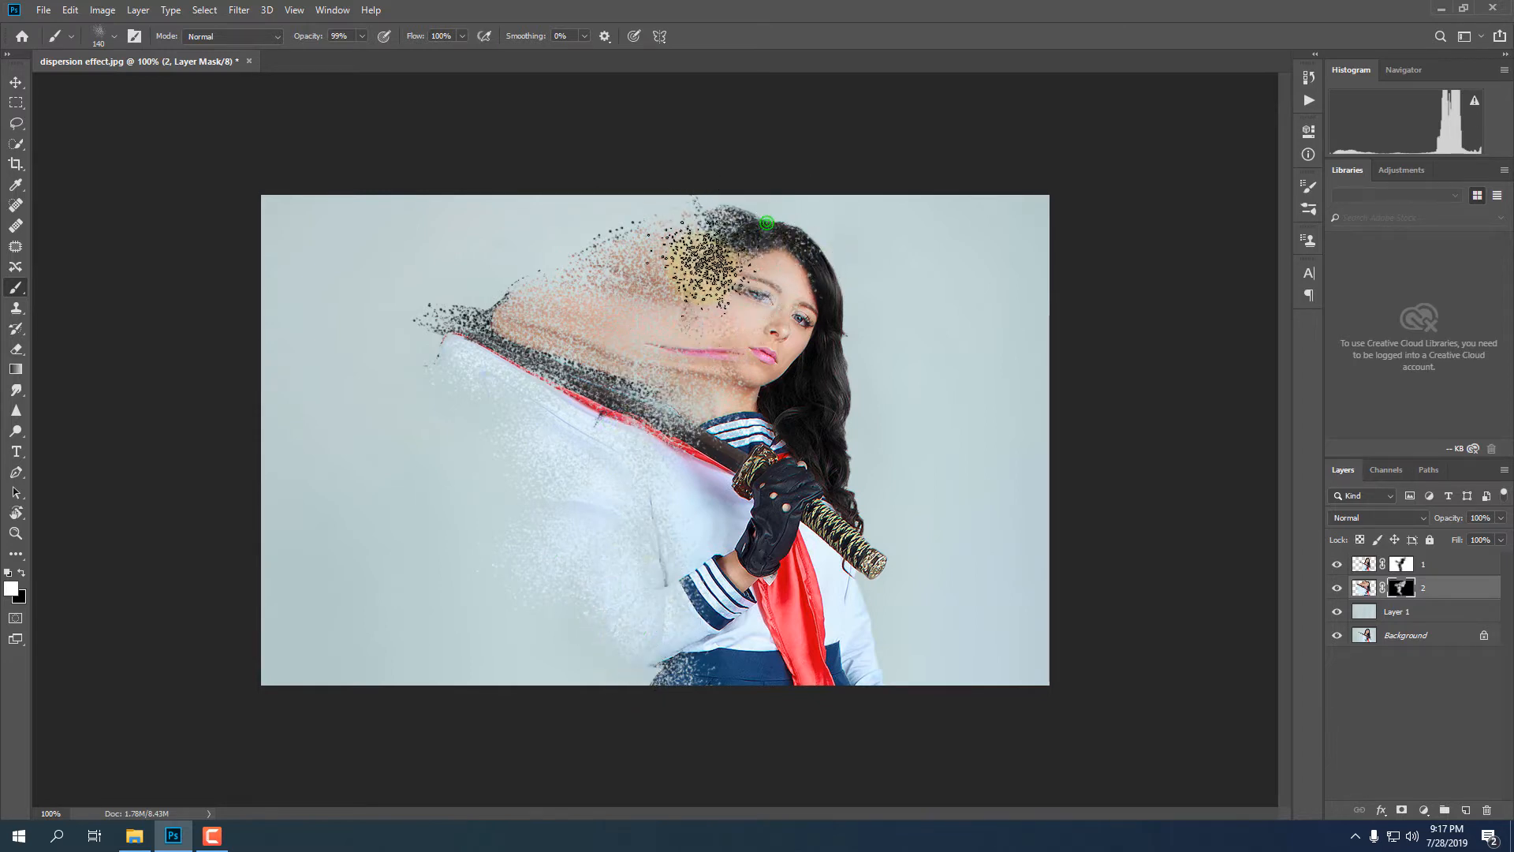
Fill in layer 2's mask with white particles along the blade, the lower sleeve and the stretched mouth area.
click(594, 391)
click(608, 602)
click(601, 683)
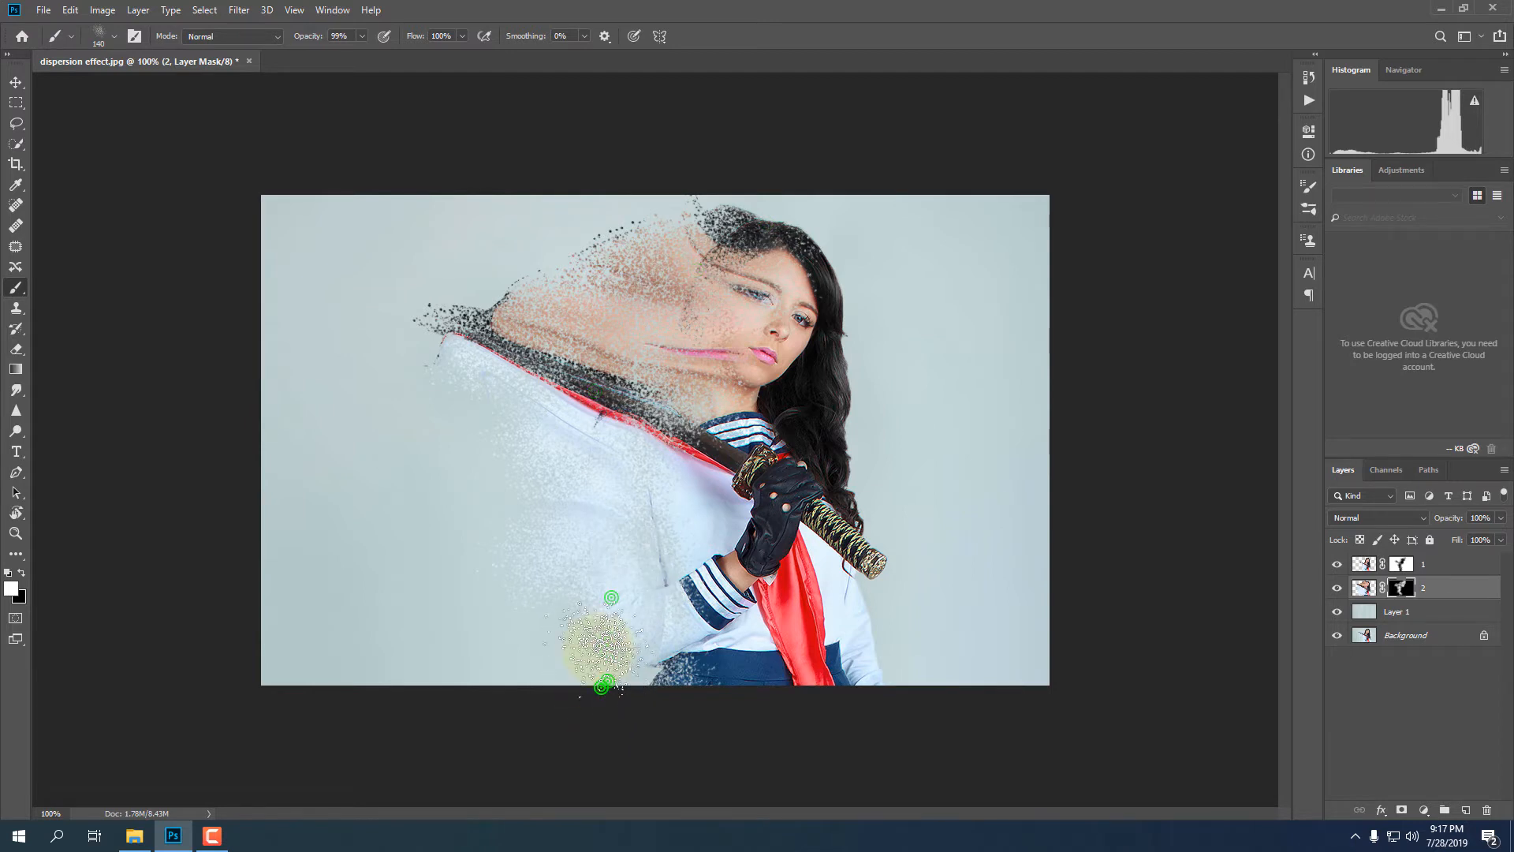
click(688, 359)
Touch up layer 1's mask with white particles beside the mouth and layer 2's mask at the lower sleeve.
click(1400, 564)
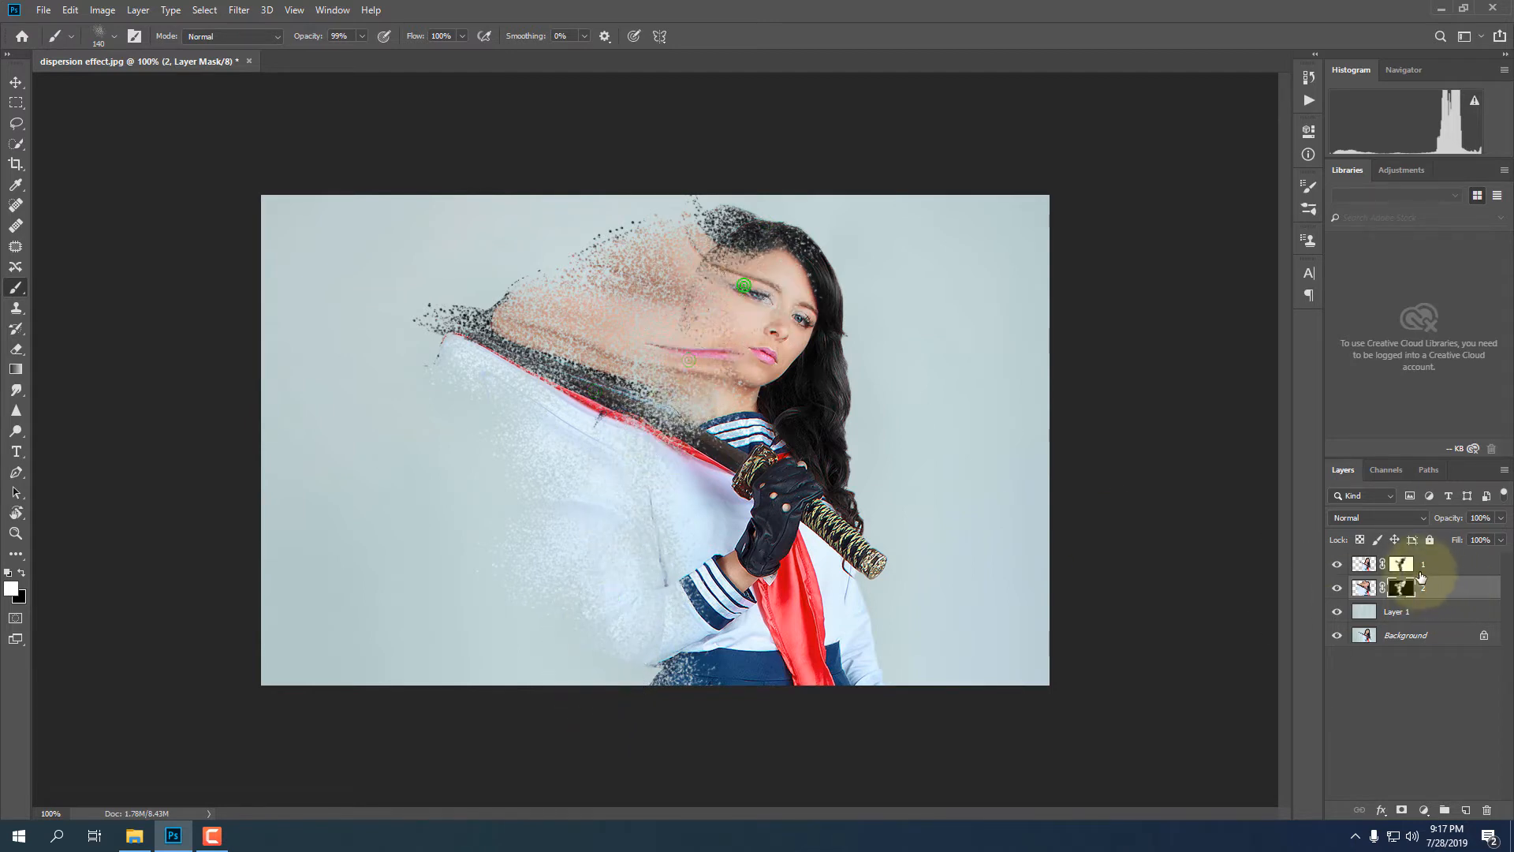
click(716, 349)
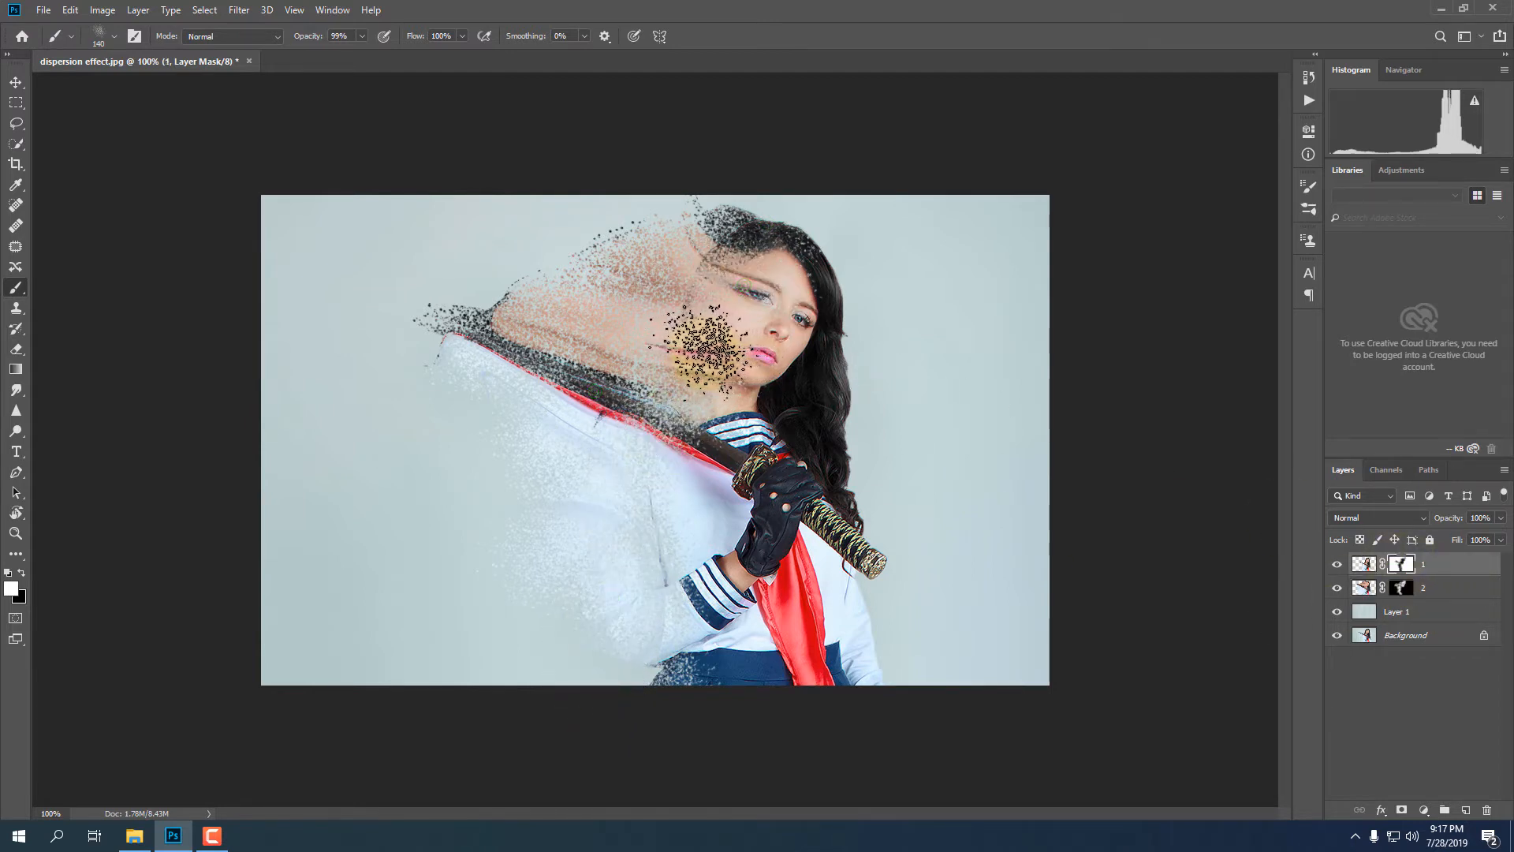
click(1404, 588)
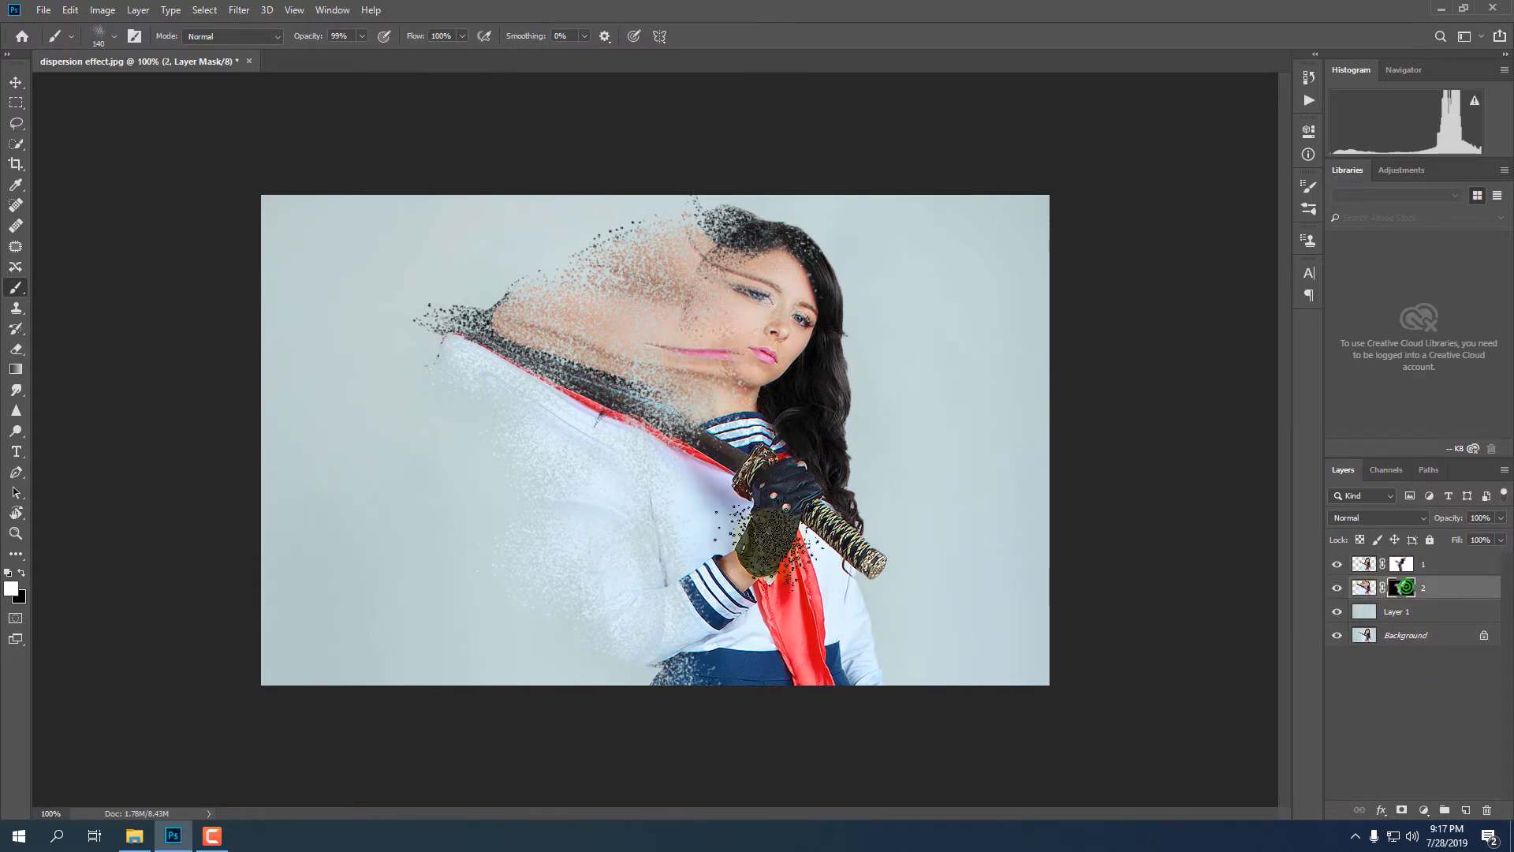
click(651, 629)
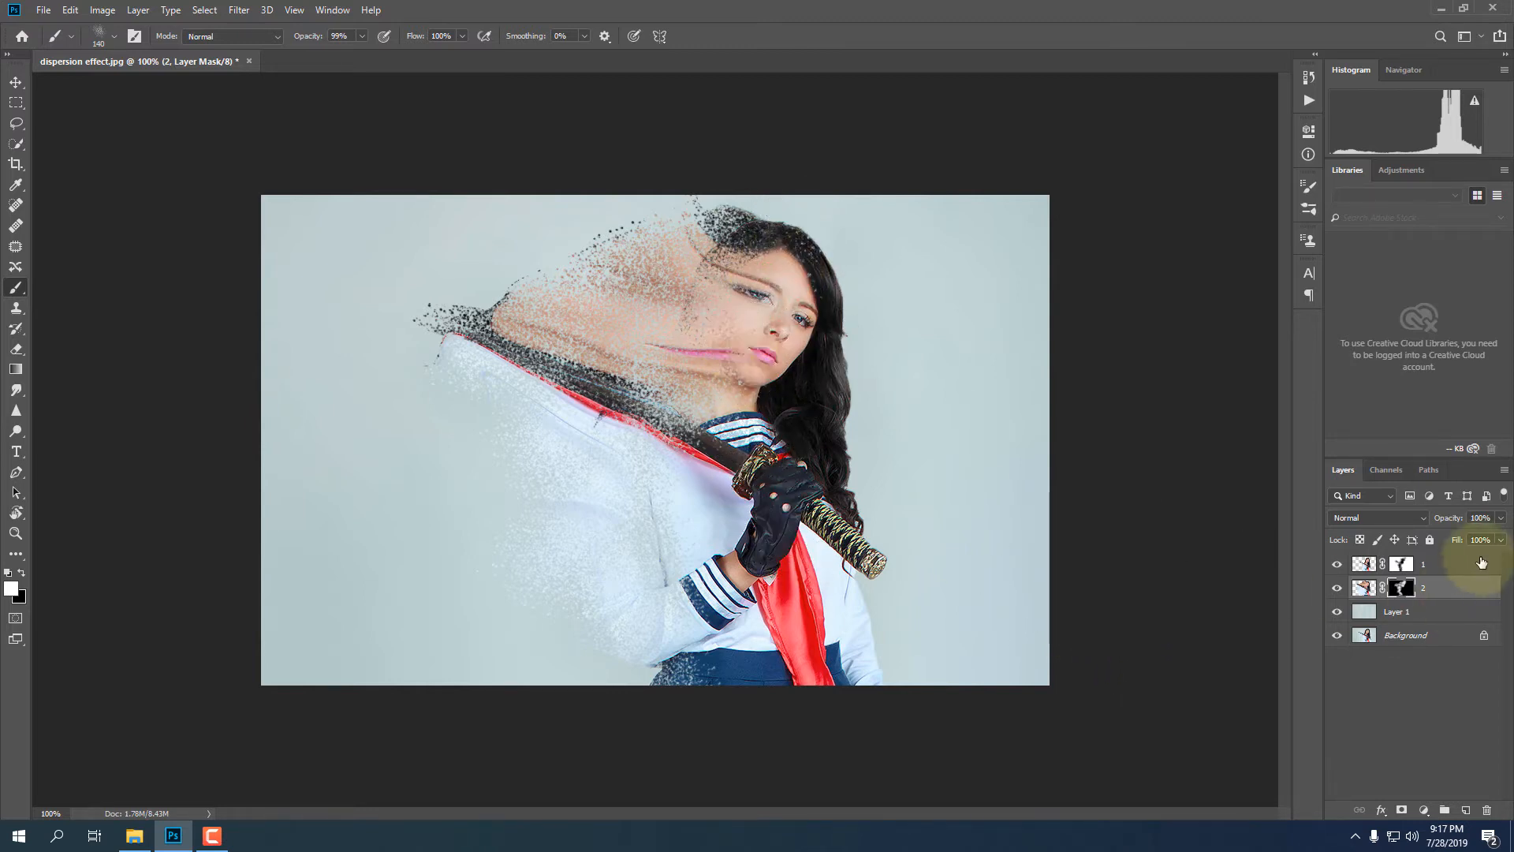
Add a gradient fill layer above layer 1 using the orange-yellow-orange gradient preset.
click(1462, 572)
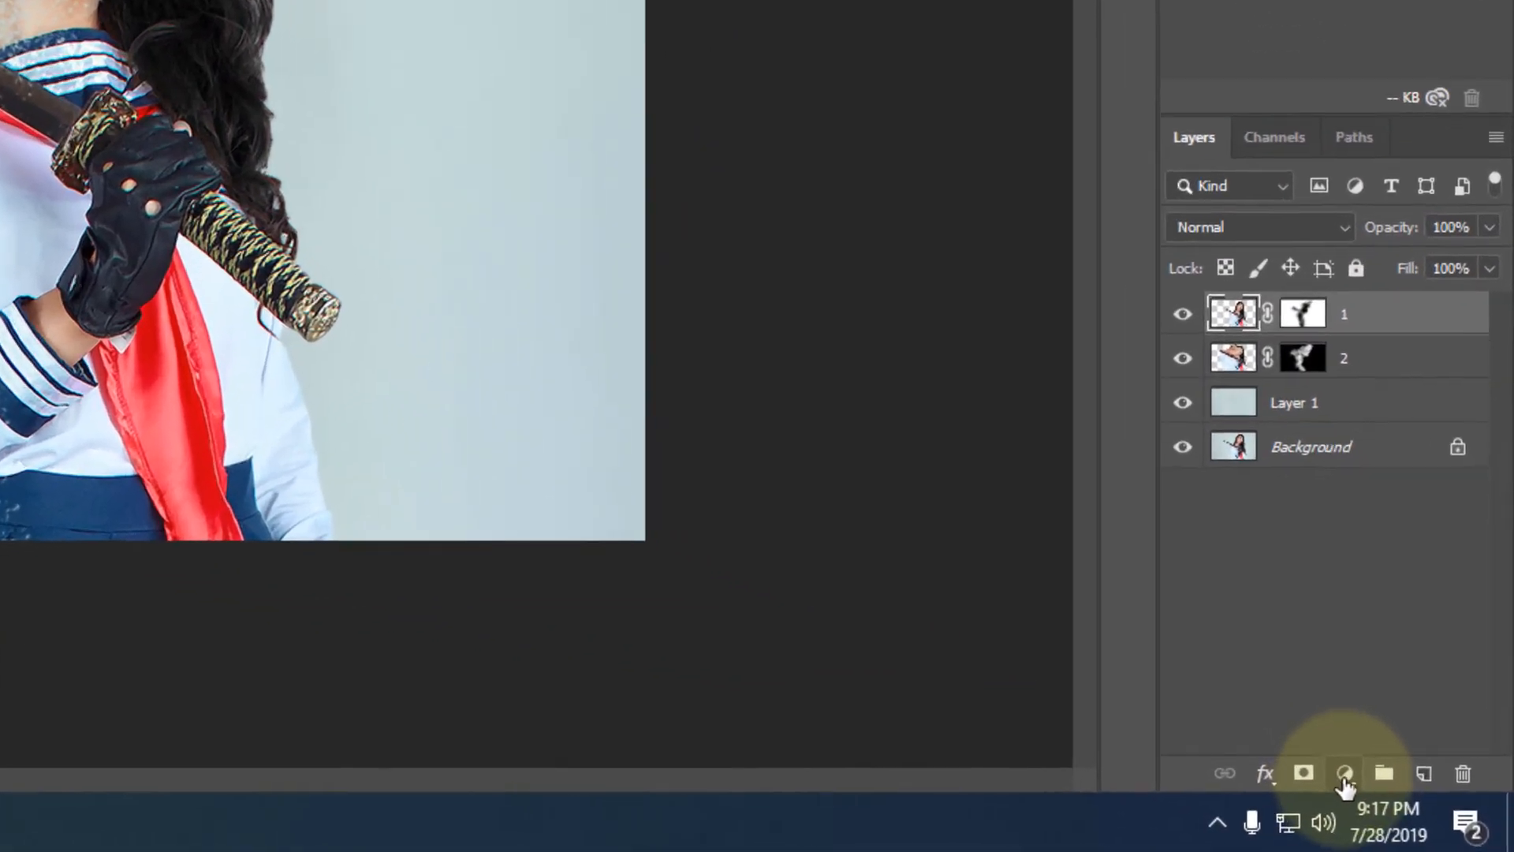
click(1423, 810)
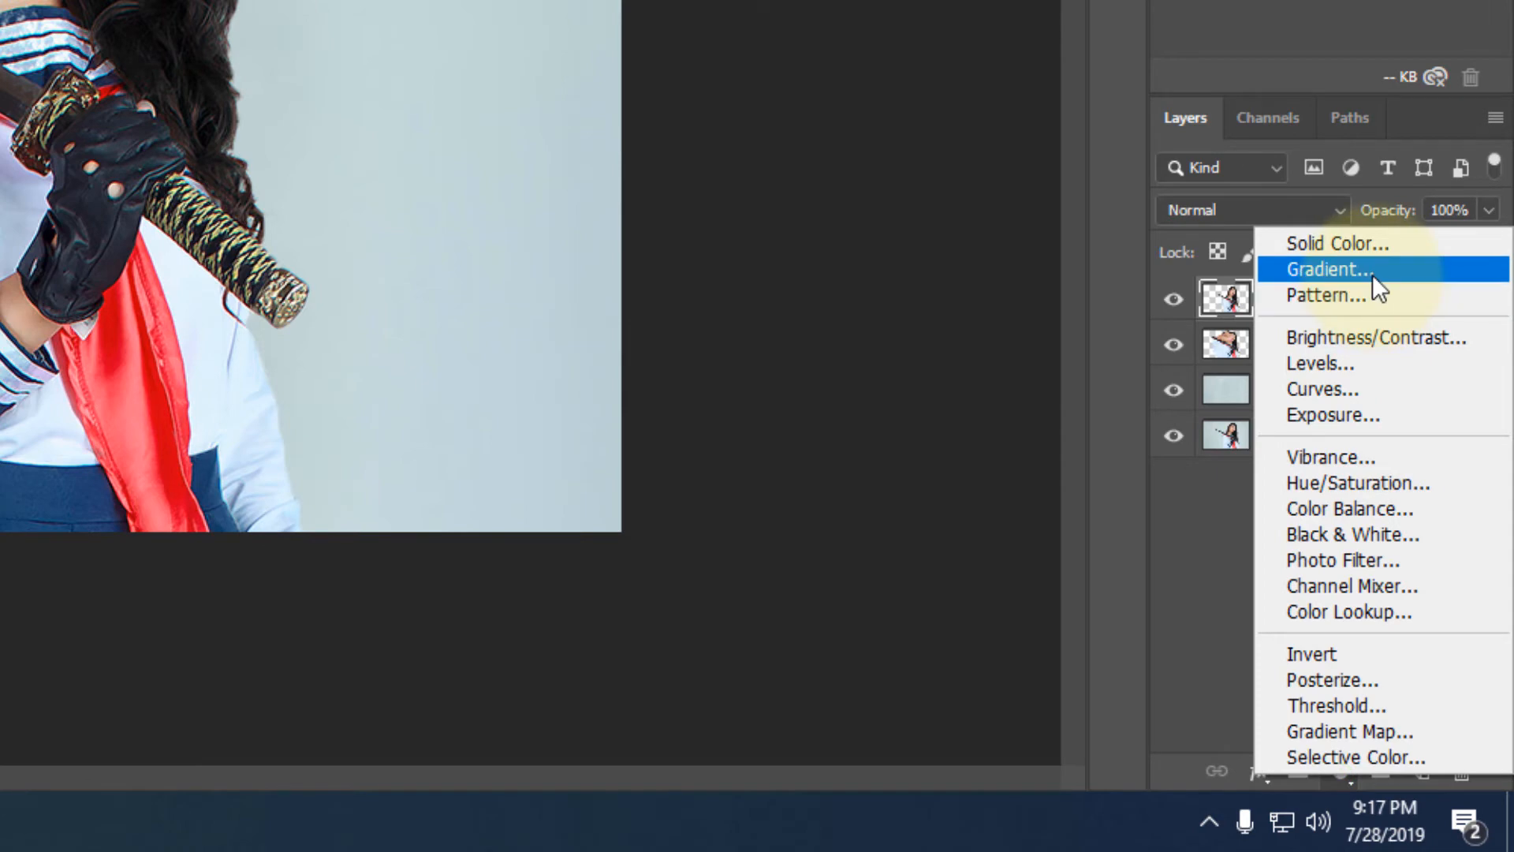
click(1372, 275)
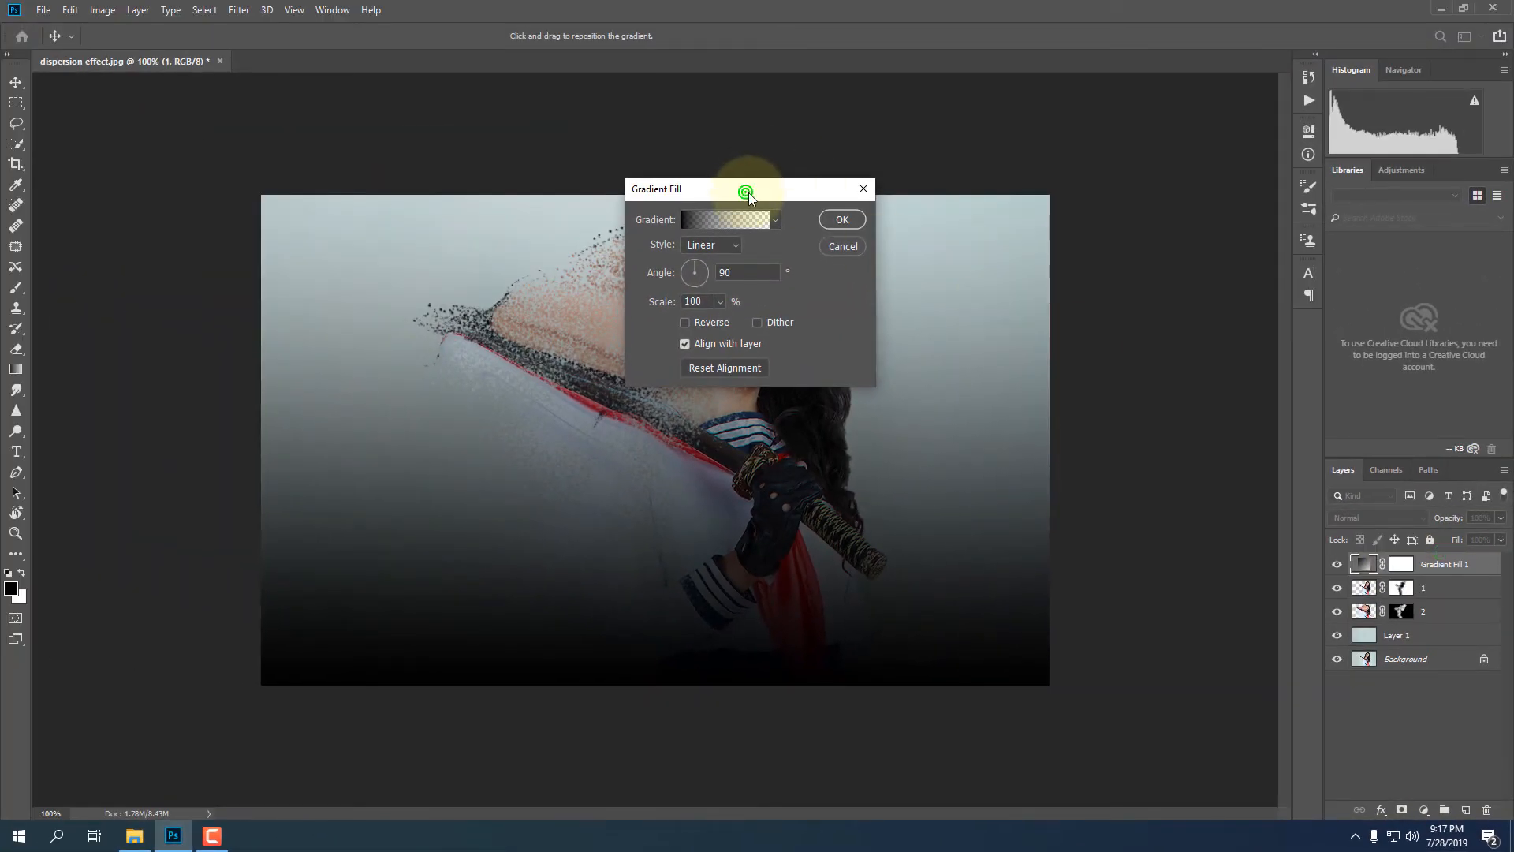
drag(749, 196, 1067, 80)
click(1096, 103)
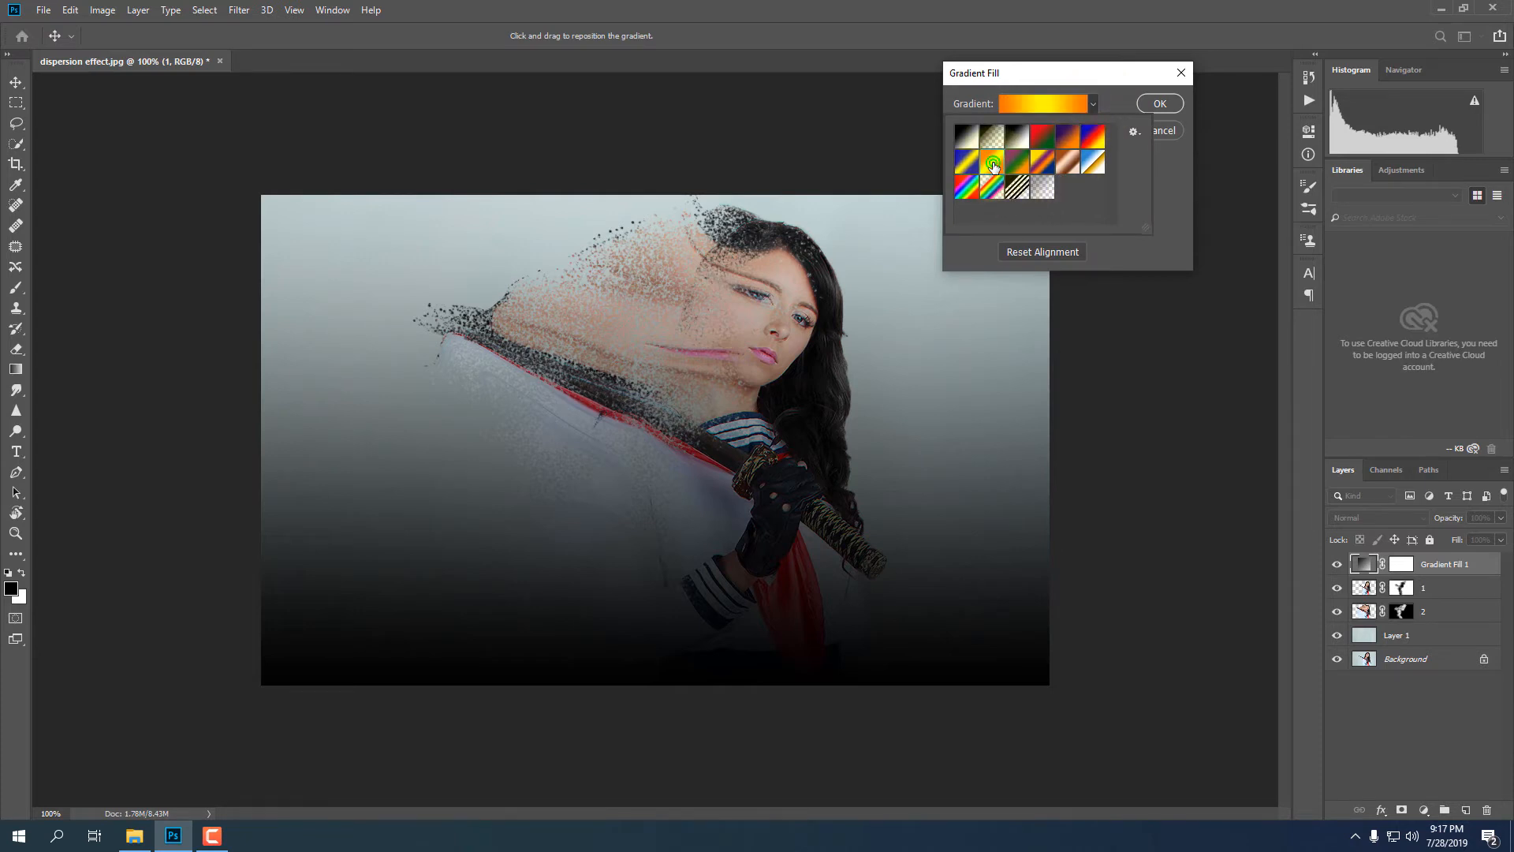
click(1141, 110)
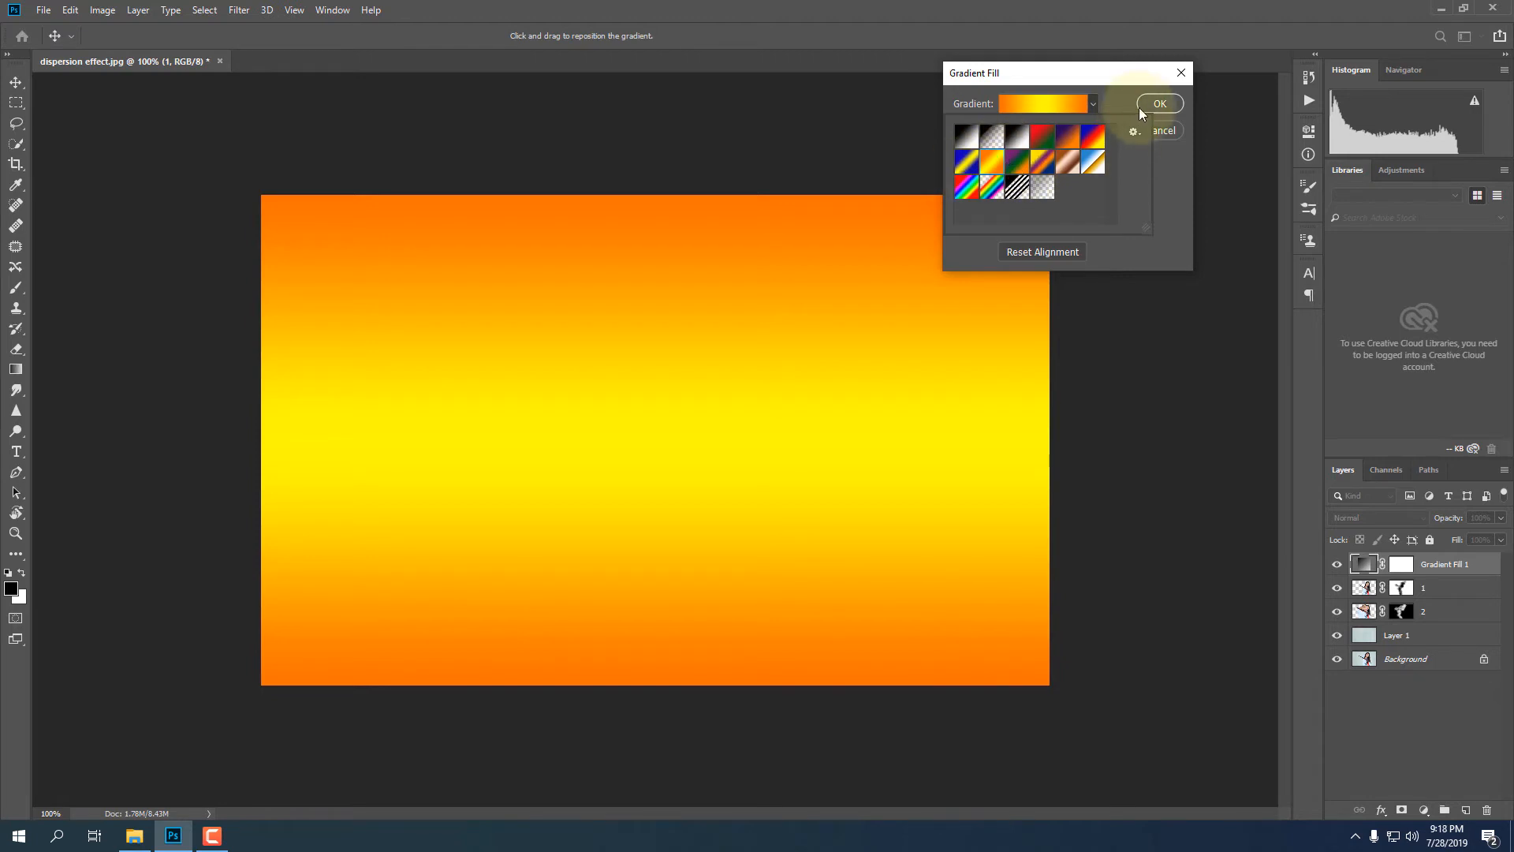
Reduce the gradient fill layer's opacity to 12% and switch to the Move tool.
key(b)
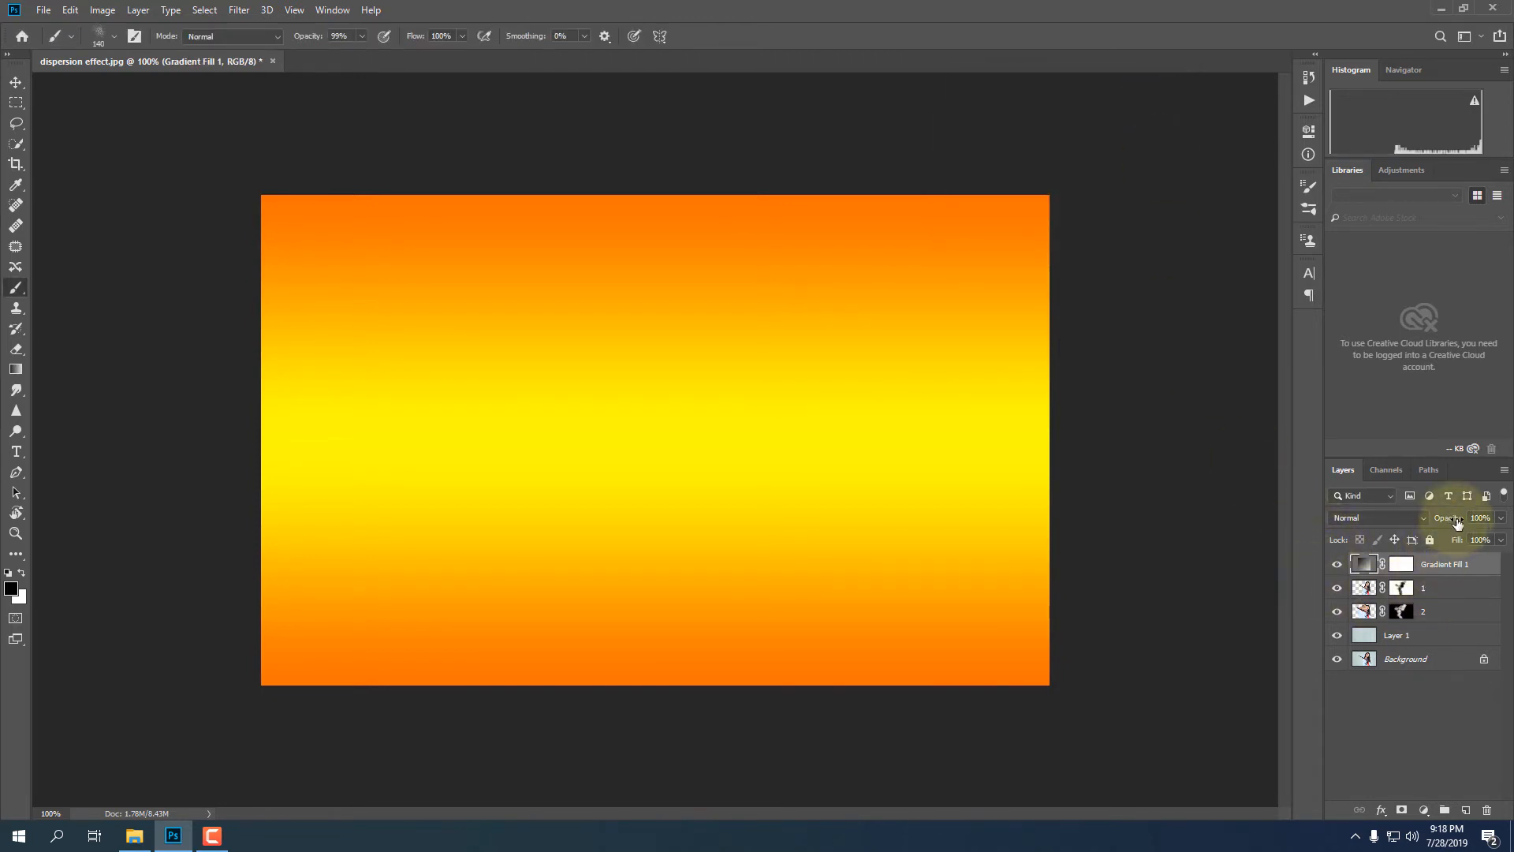
drag(1444, 525, 1390, 527)
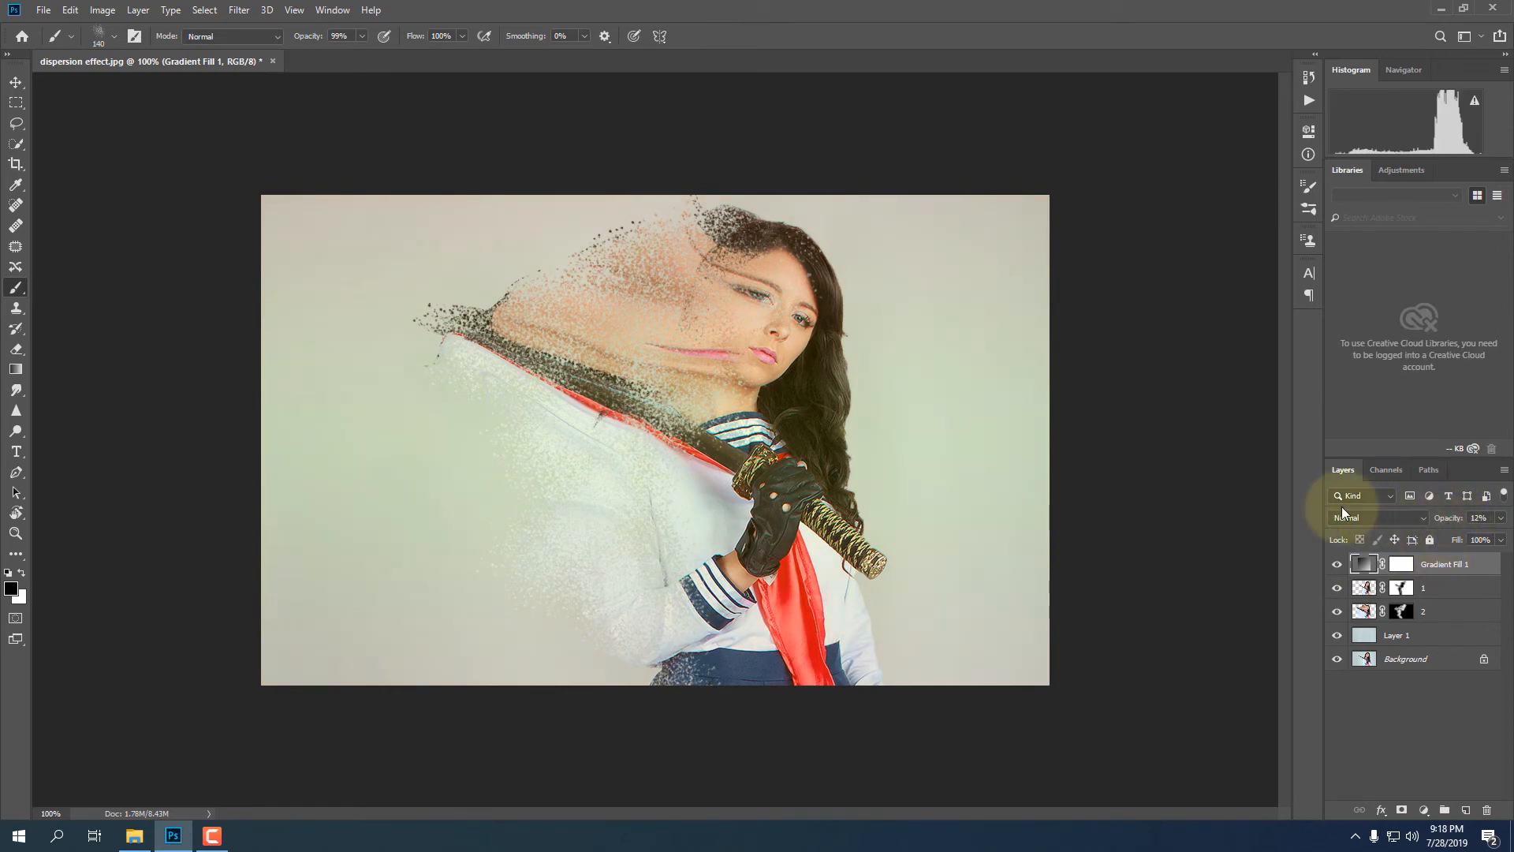
click(17, 84)
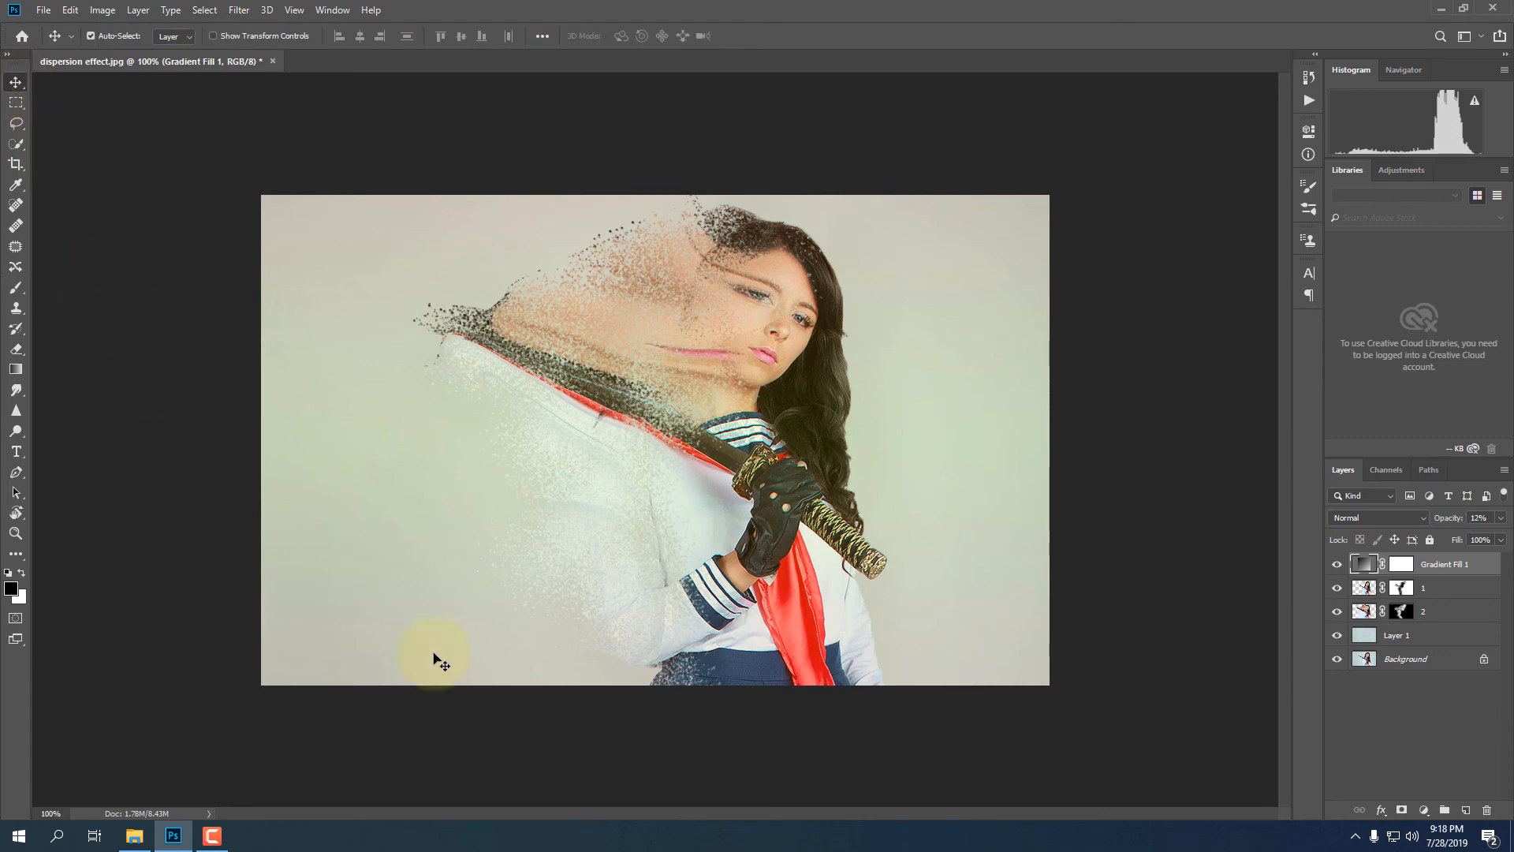